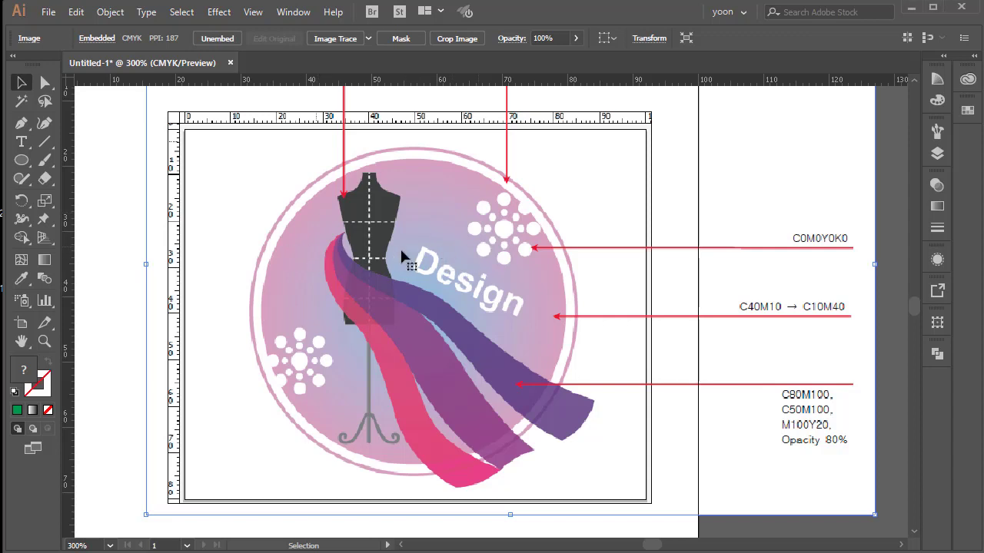
Examine the reference design's circles, ribbons, mannequin and color annotations beside the blank artboard
left_click_drag(375, 250, 506, 267)
left_click_drag(556, 280, 775, 291)
left_click_drag(500, 264, 604, 261)
key("ctrl+minus")
key("space")
left_click_drag(360, 307, 692, 309)
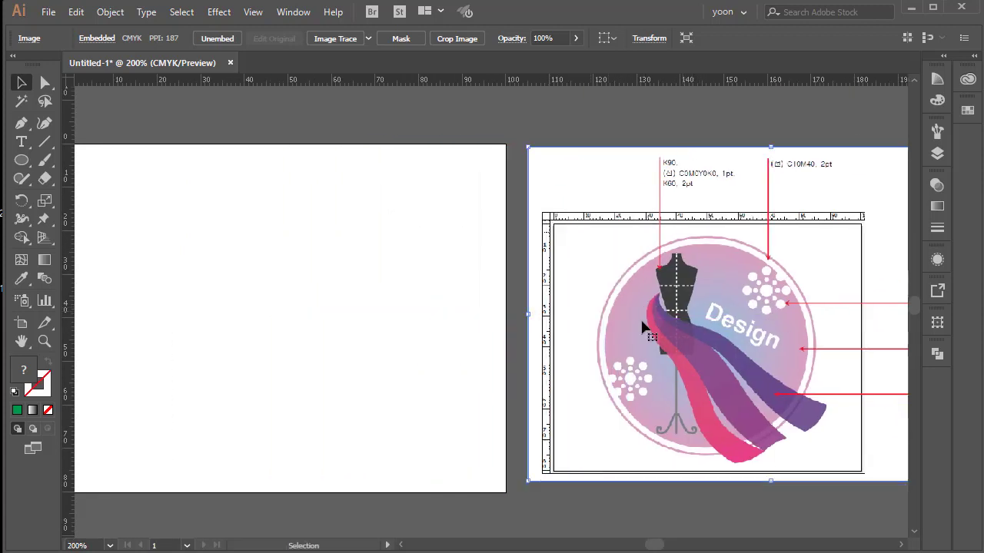
key("space")
left_click_drag(393, 327, 544, 314)
key("ctrl+plus")
key("space")
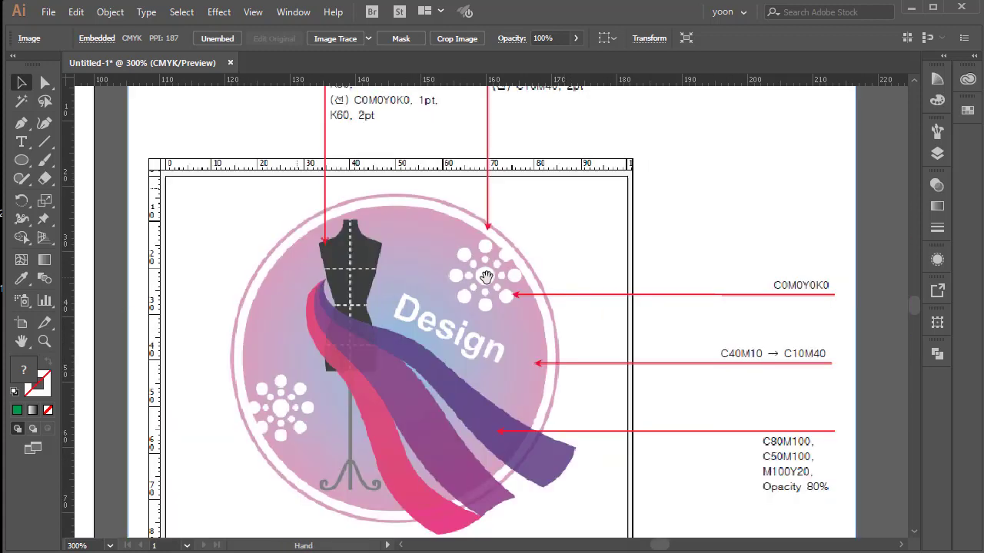
left_click_drag(339, 315, 494, 269)
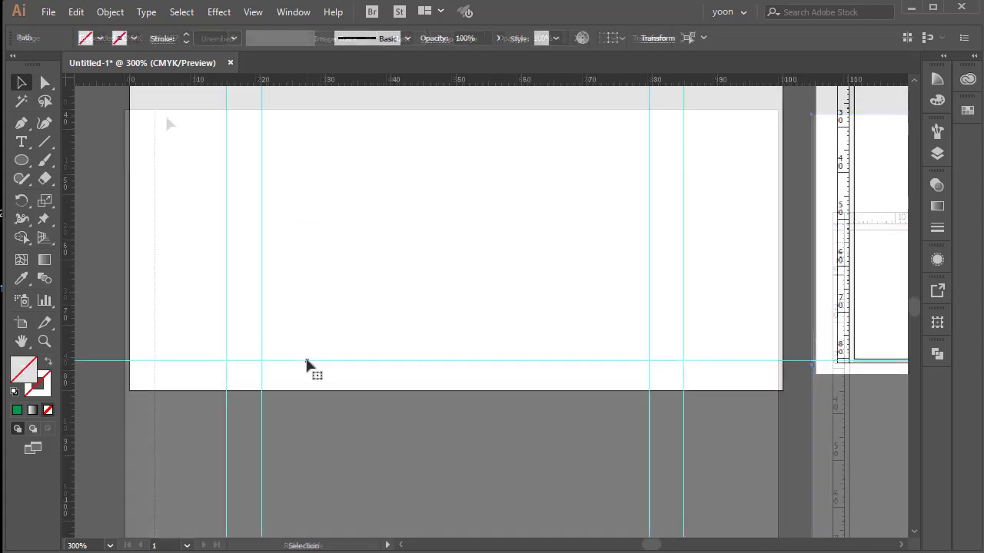
Position two horizontal guides near the artboard's lower edge, at about 75 mm and 70 mm on the vertical ruler
left_click_drag(305, 362, 308, 358)
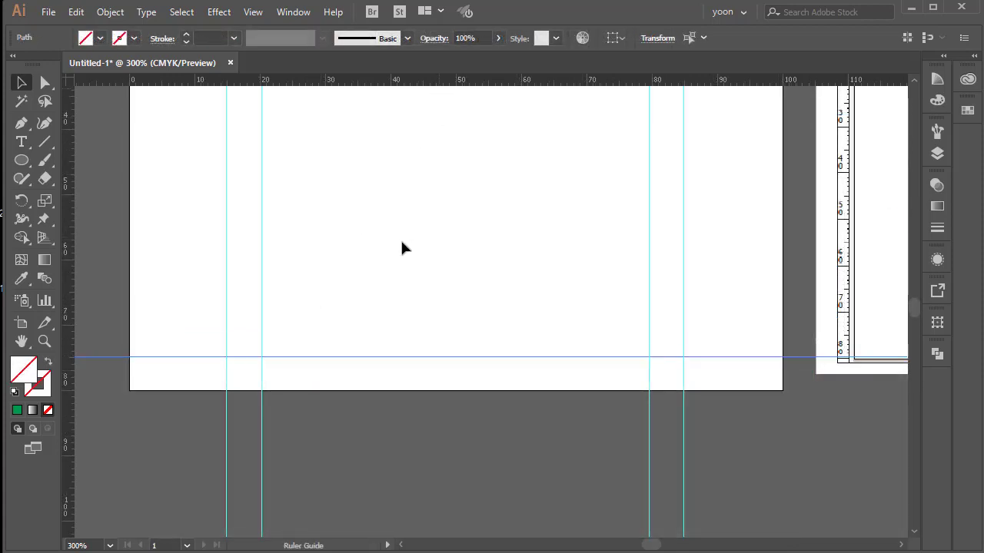
left_click_drag(387, 324, 387, 328)
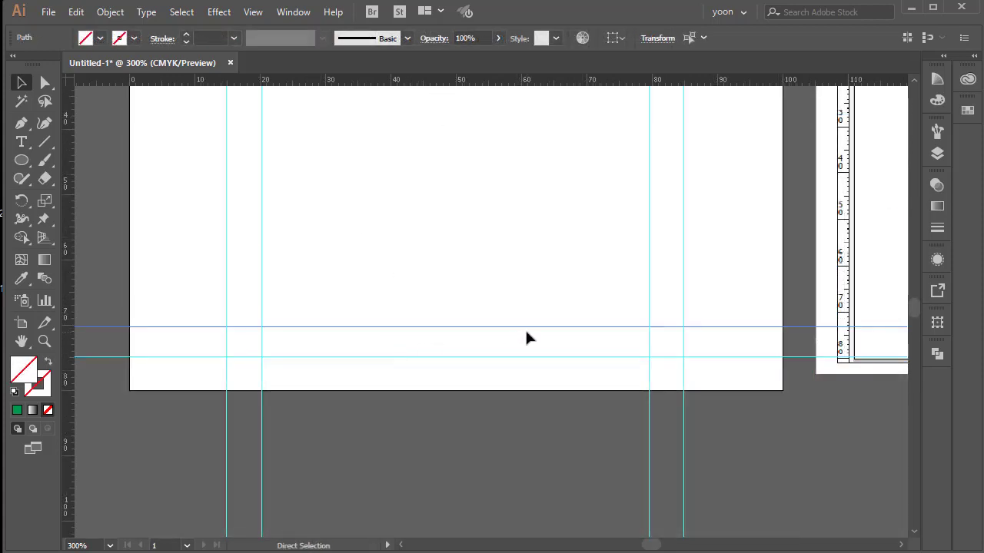
key("ctrl+minus")
key("space")
left_click_drag(504, 311, 456, 409)
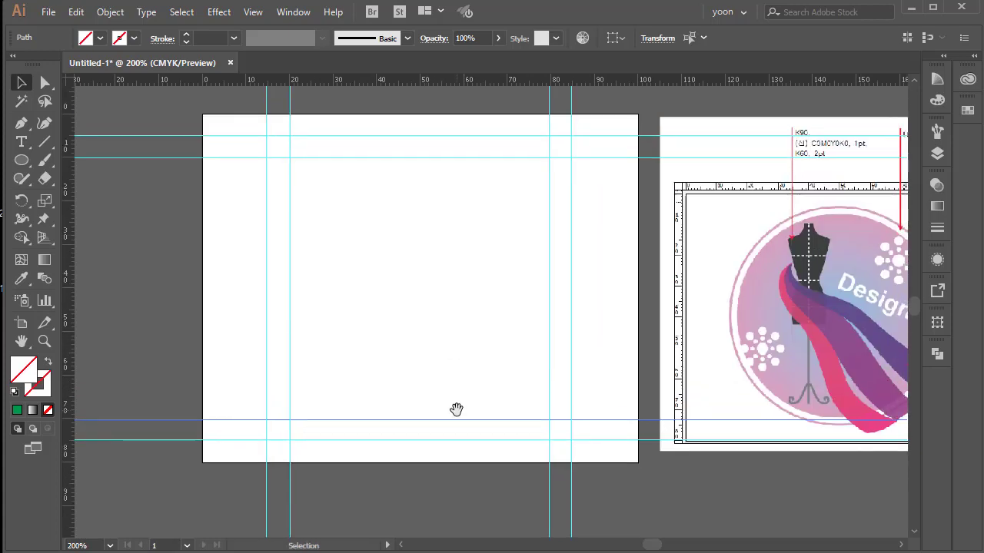
Draw a circle about 60 mm in diameter inside the inner guides, fill it with magenta and deselect it
key("ctrl+plus")
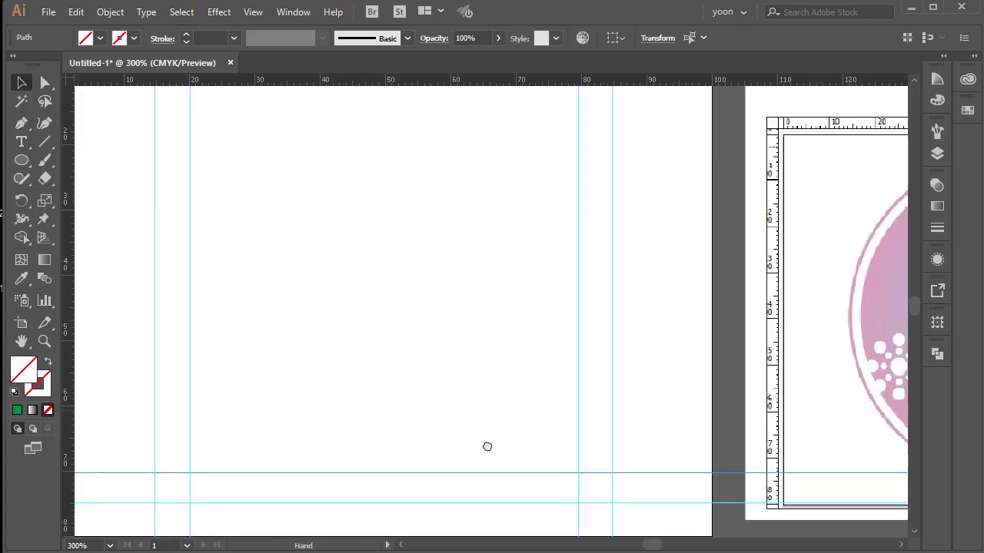
left_click_drag(487, 446, 484, 442)
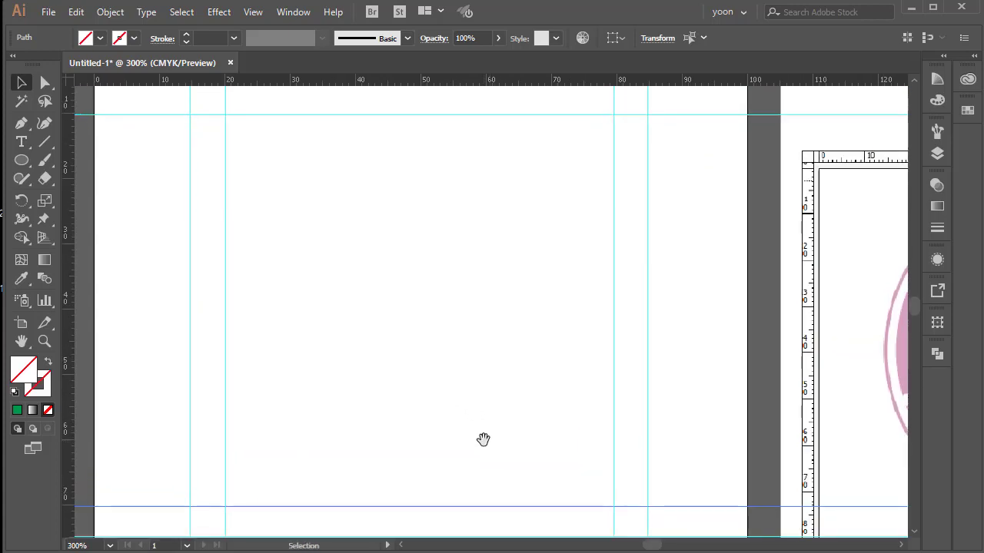
left_click(21, 159)
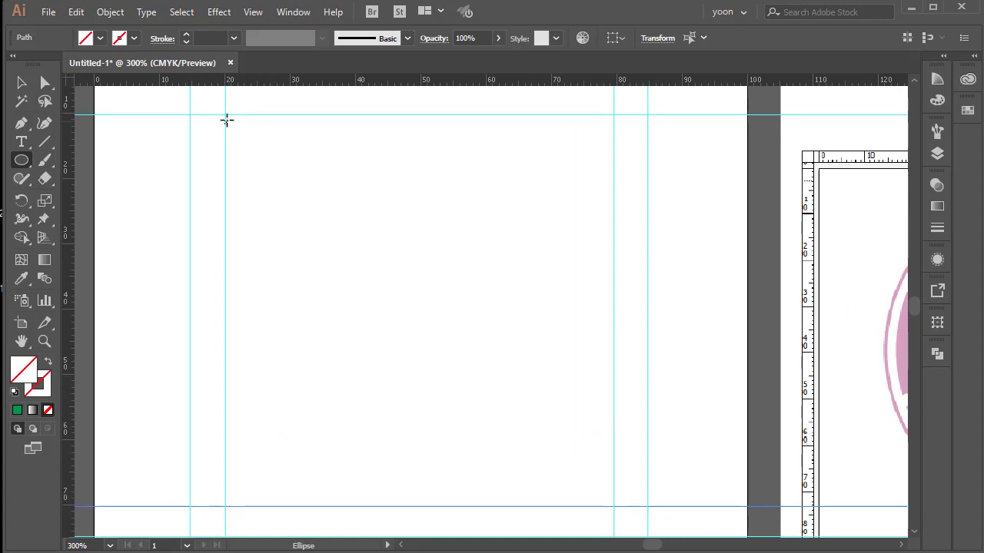
left_click_drag(226, 117, 608, 484)
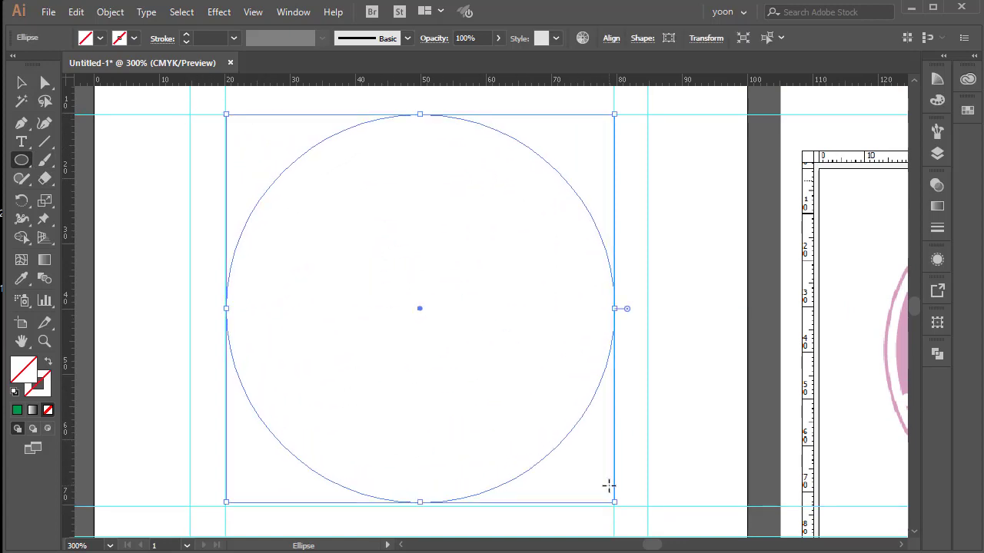
left_click(100, 38)
left_click(103, 65)
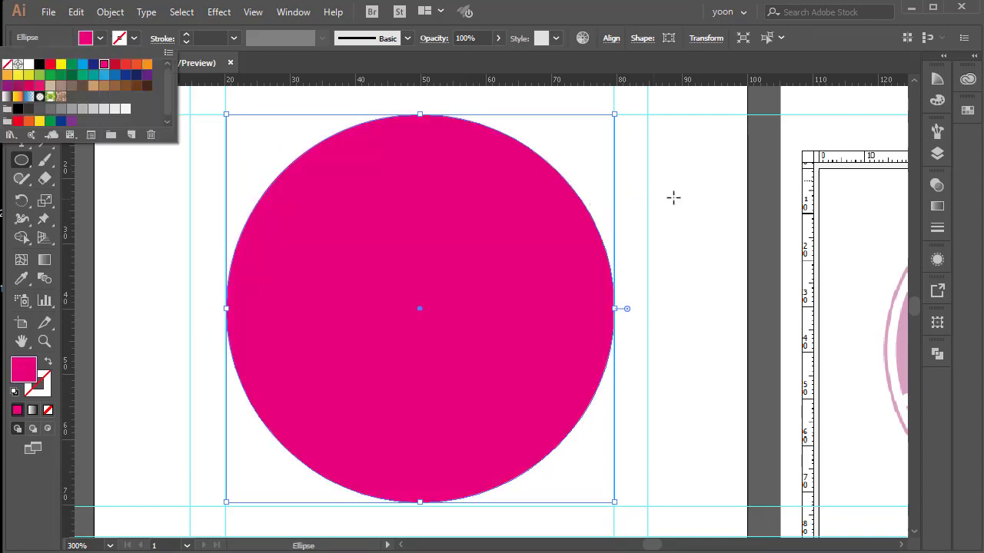
left_click(649, 24)
left_click(21, 83)
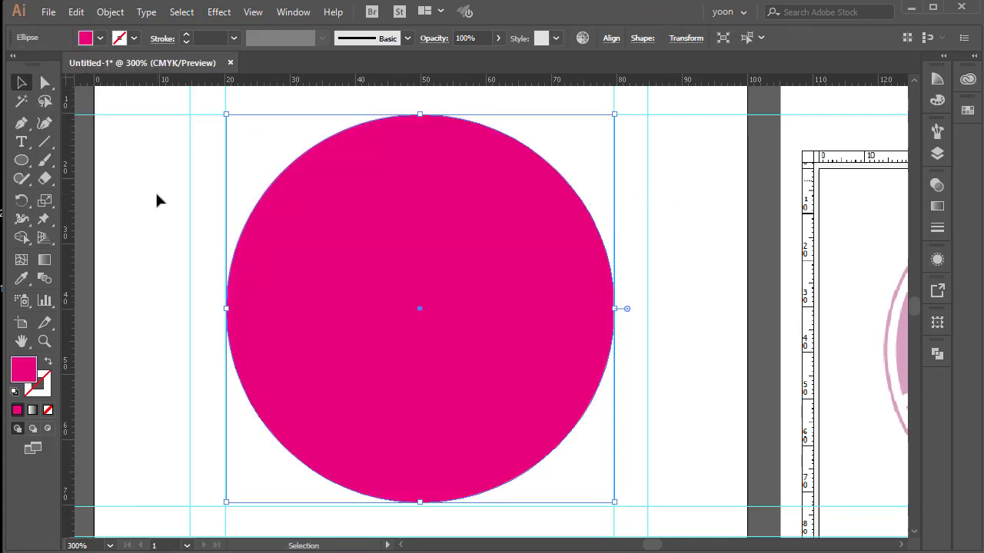
left_click(128, 181)
Draw a circle about 70 mm in diameter inside the outer guides and swap its magenta fill to the stroke, leaving no fill
left_click(21, 160)
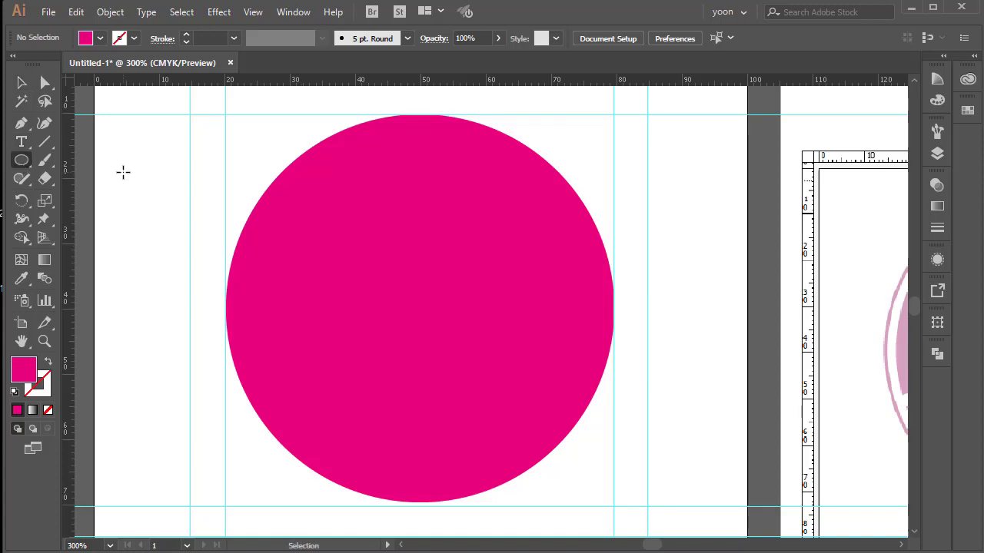
key("ctrl+minus")
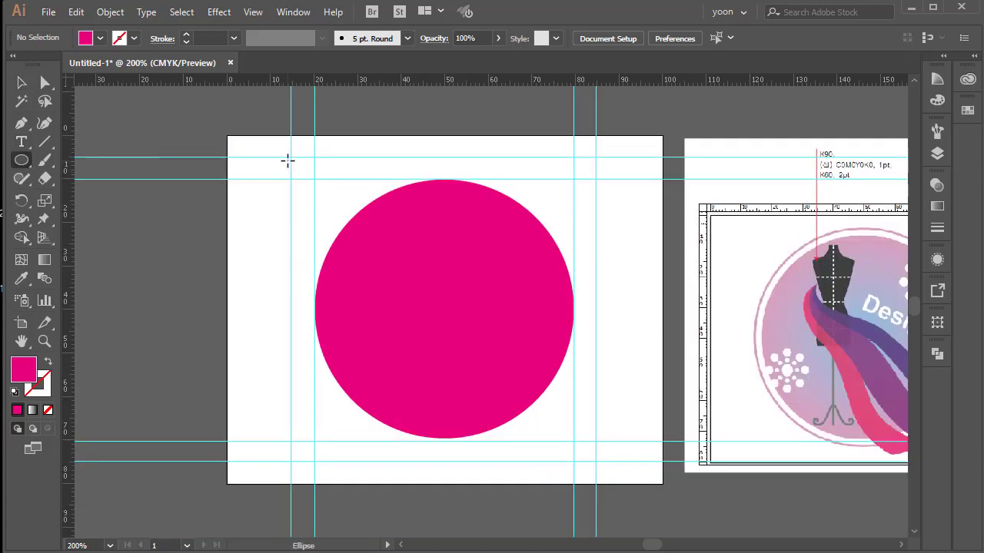
left_click_drag(292, 156, 595, 408)
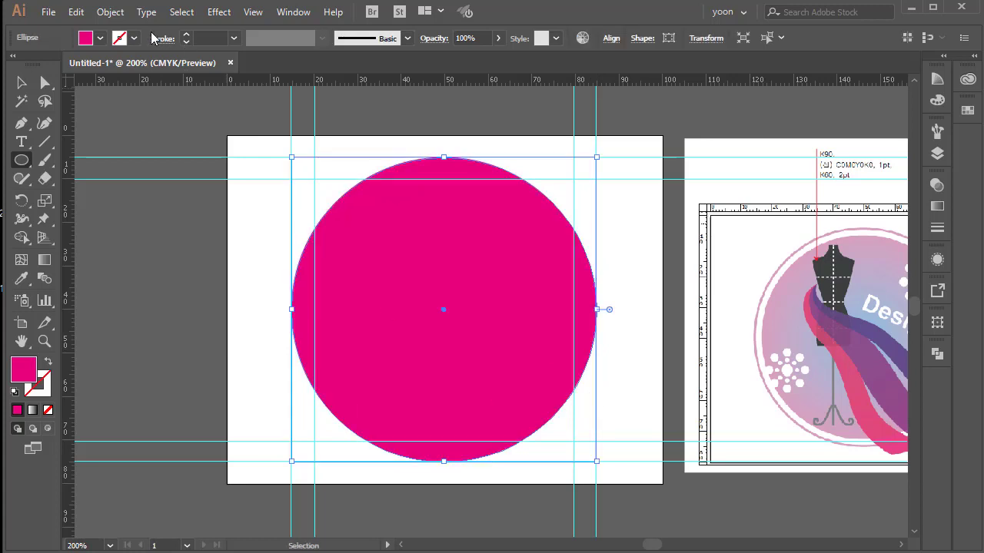
left_click(48, 362)
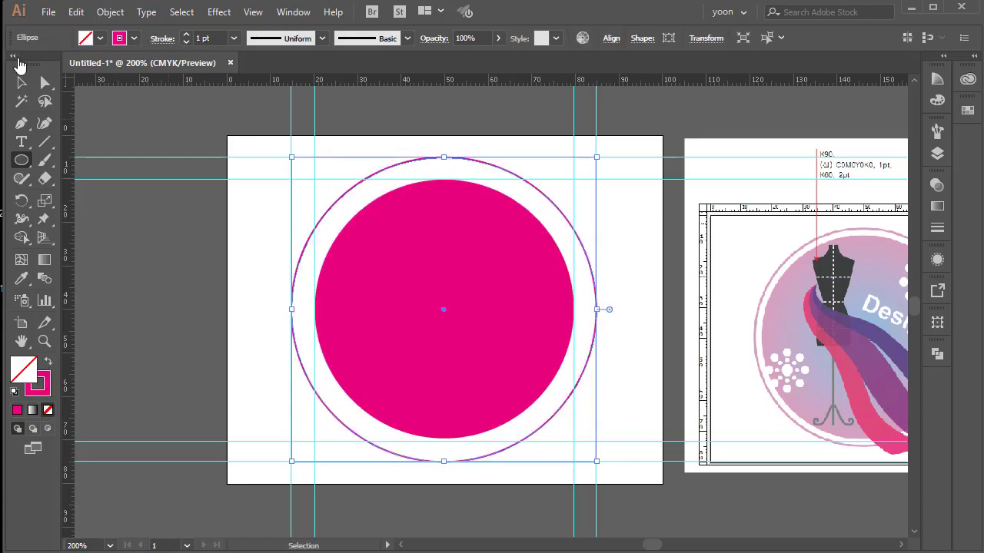
left_click(22, 83)
left_click(653, 323)
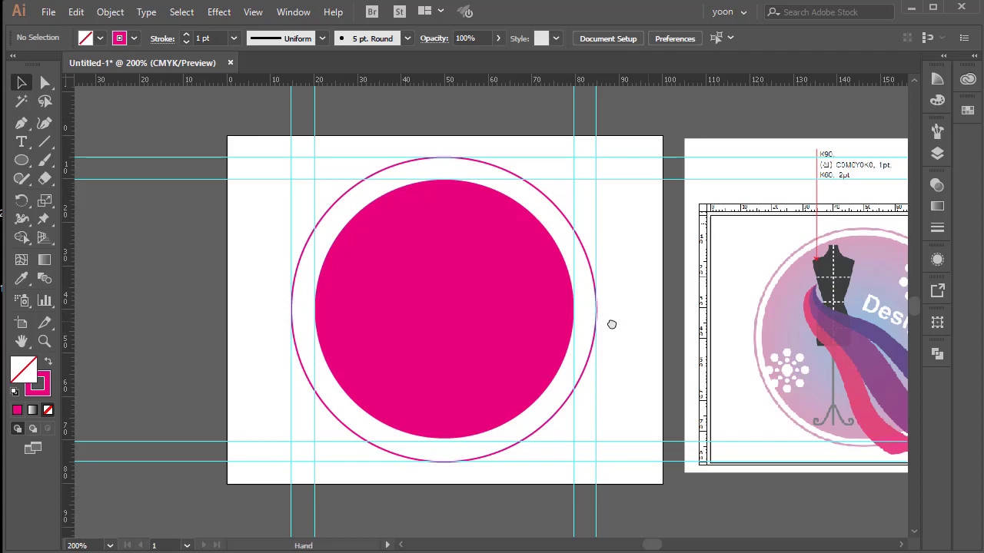
Examine the reference image's gradient color annotation for the inner circle
left_click_drag(610, 323, 575, 325)
key("ctrl+equal")
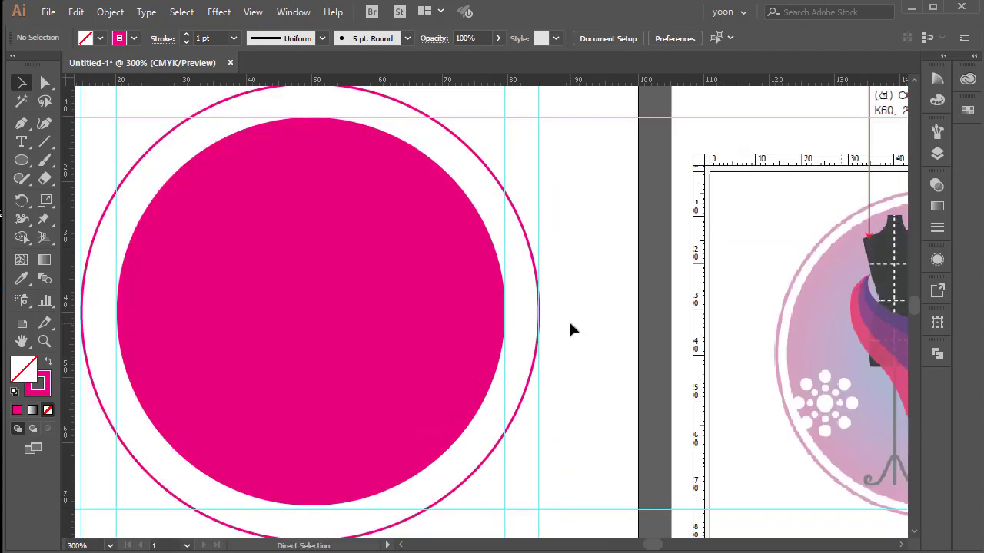
left_click_drag(654, 378, 523, 395)
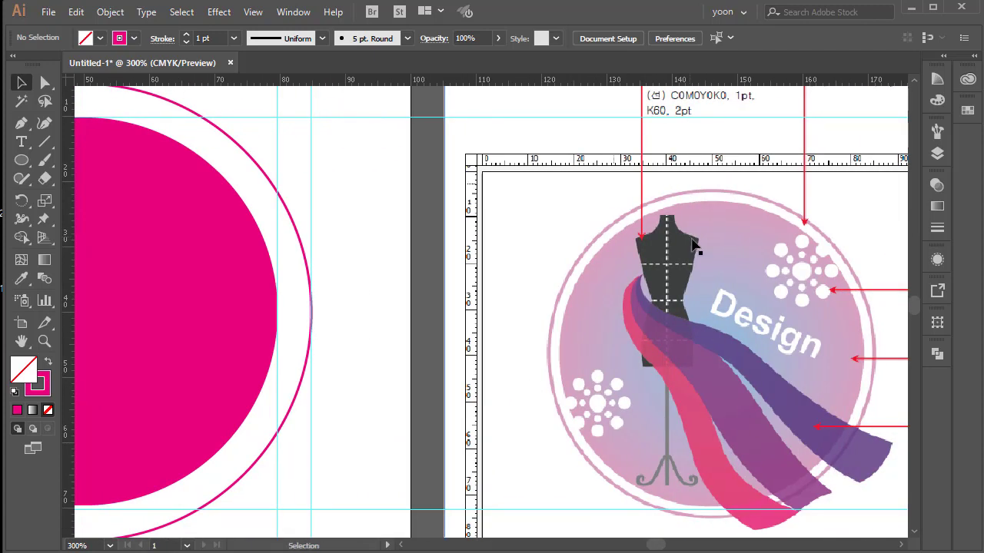
left_click_drag(695, 245, 628, 252)
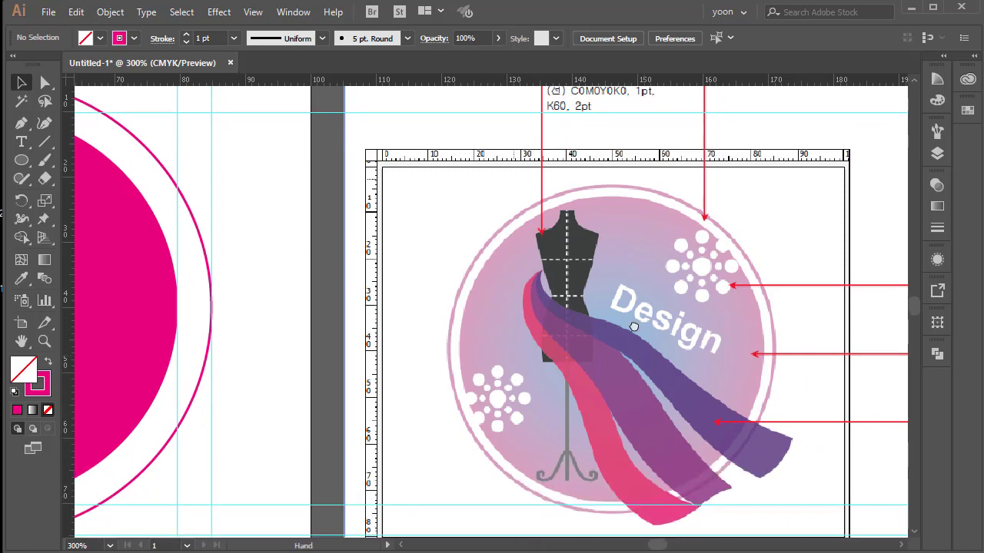
left_click_drag(635, 327, 595, 243)
left_click_drag(863, 392, 618, 376)
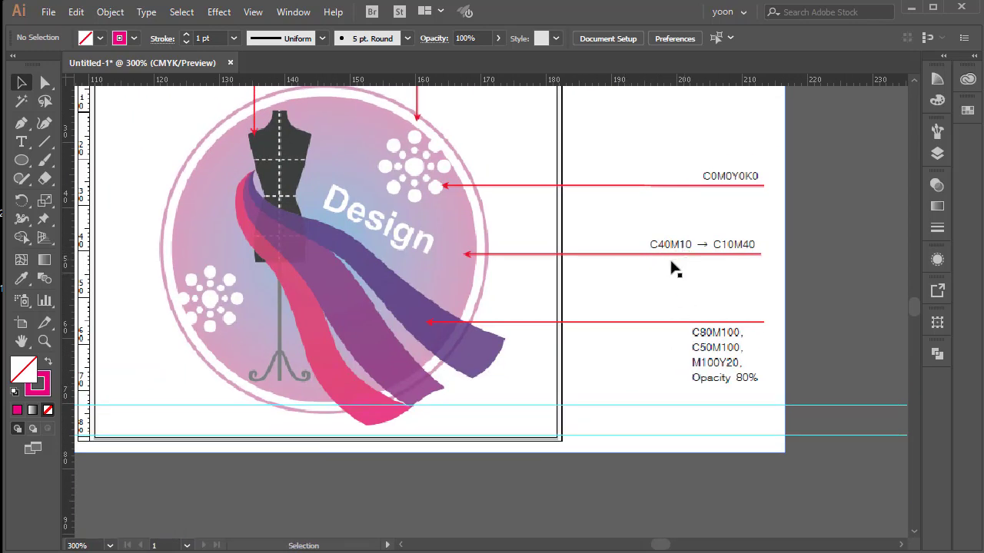
left_click_drag(531, 274, 571, 283)
left_click_drag(416, 270, 502, 283)
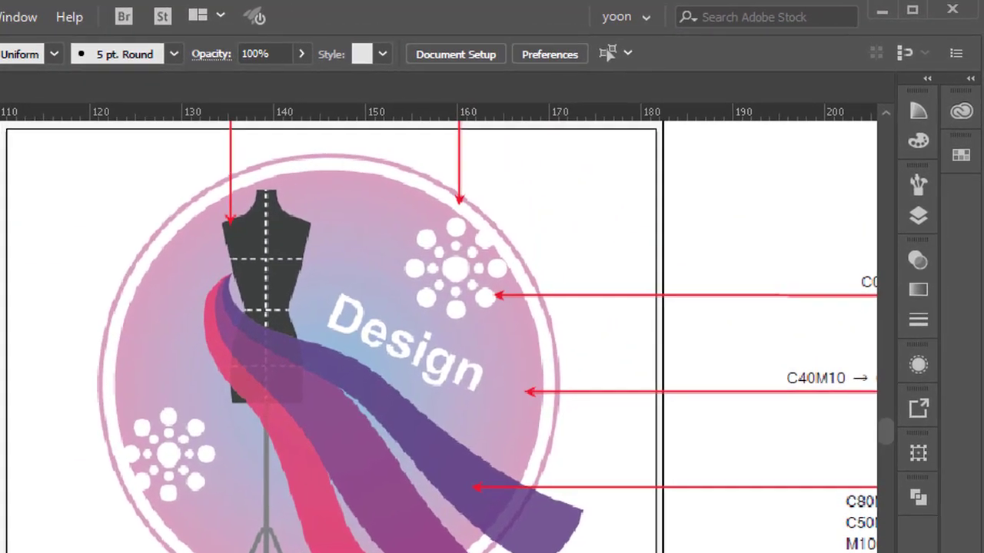
Apply a linear gradient fill to the solid magenta inner circle
left_click(80, 238)
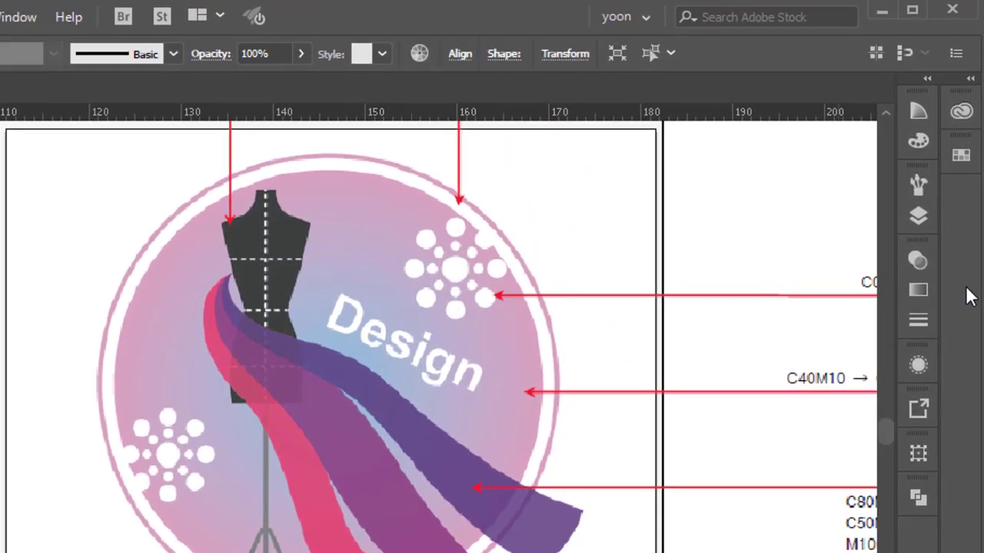
left_click(919, 289)
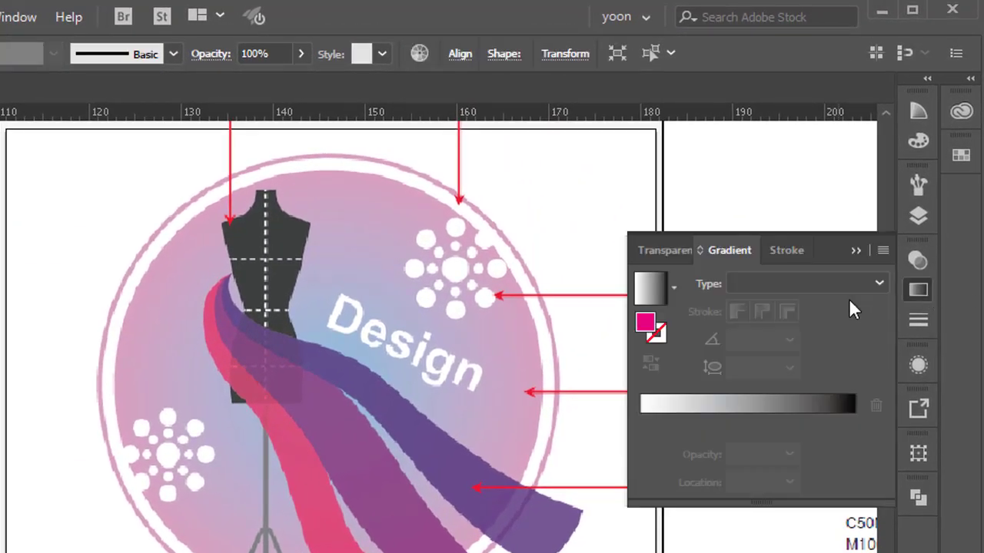
left_click(653, 291)
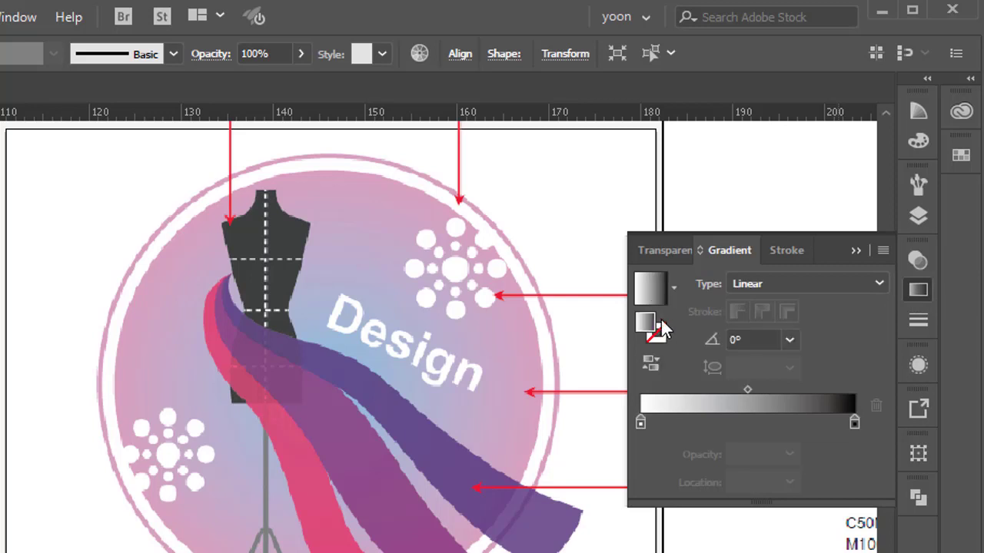
Switch the gradient's white starting stop to CMYK and set it to C 40% and M 10%
double_click(642, 424)
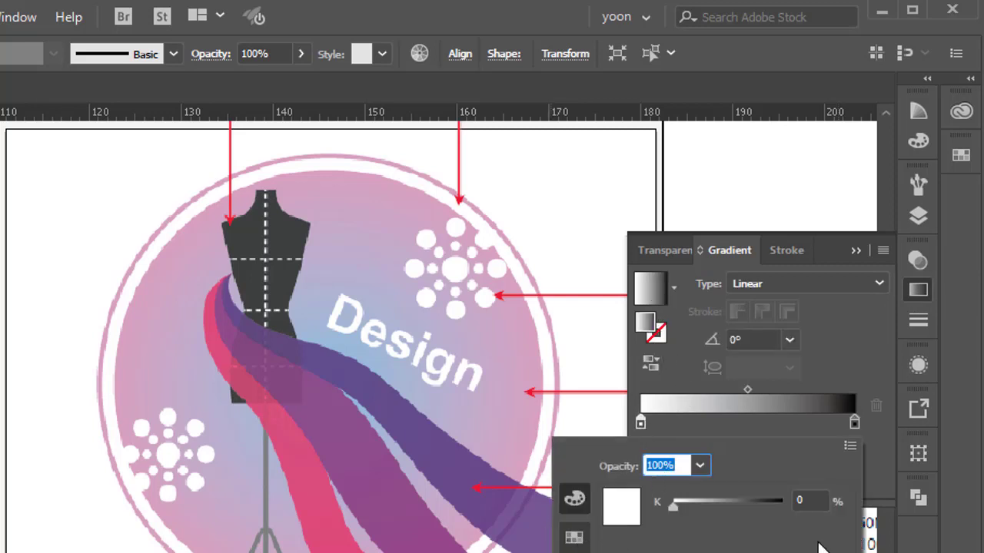
left_click(850, 447)
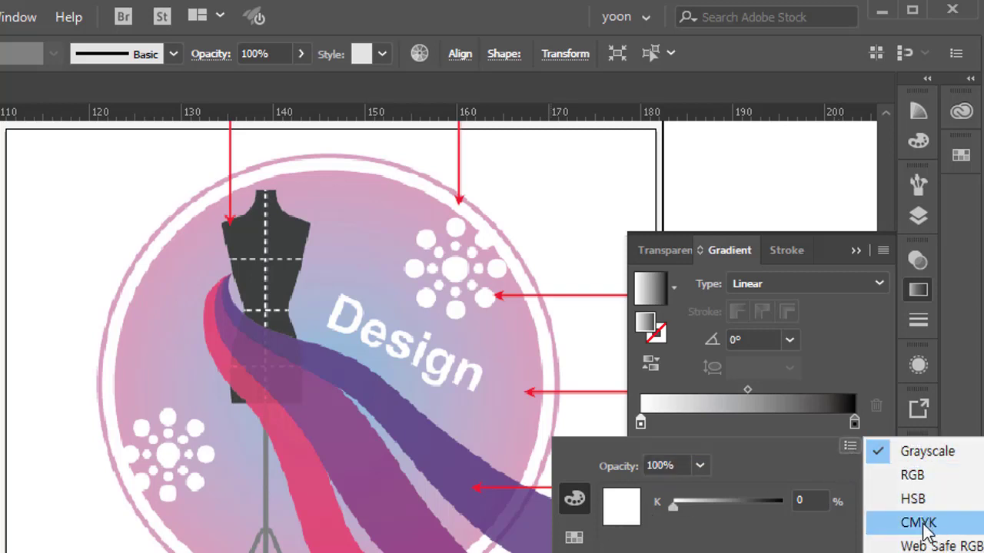
left_click(922, 524)
left_click(811, 501)
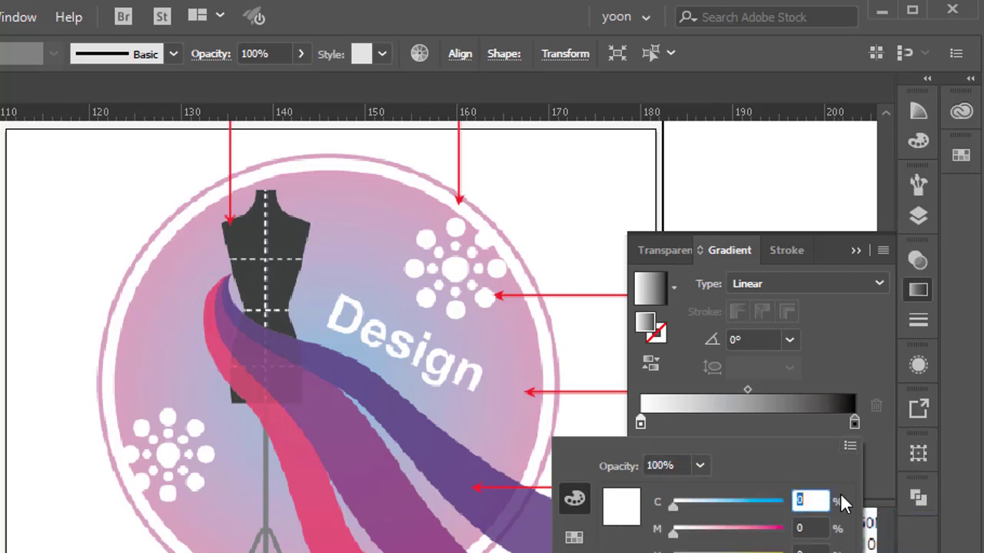
type("40")
key("Tab")
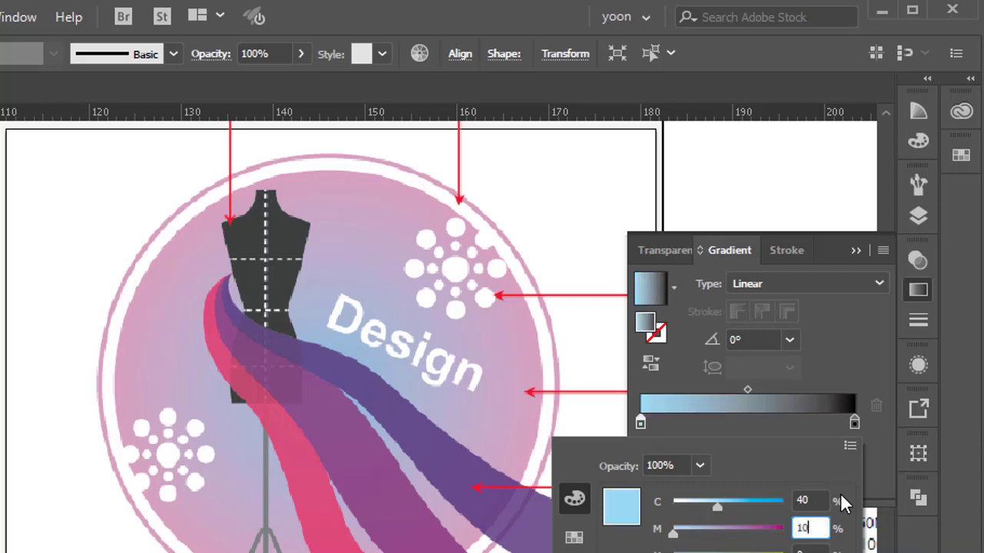
key("Return")
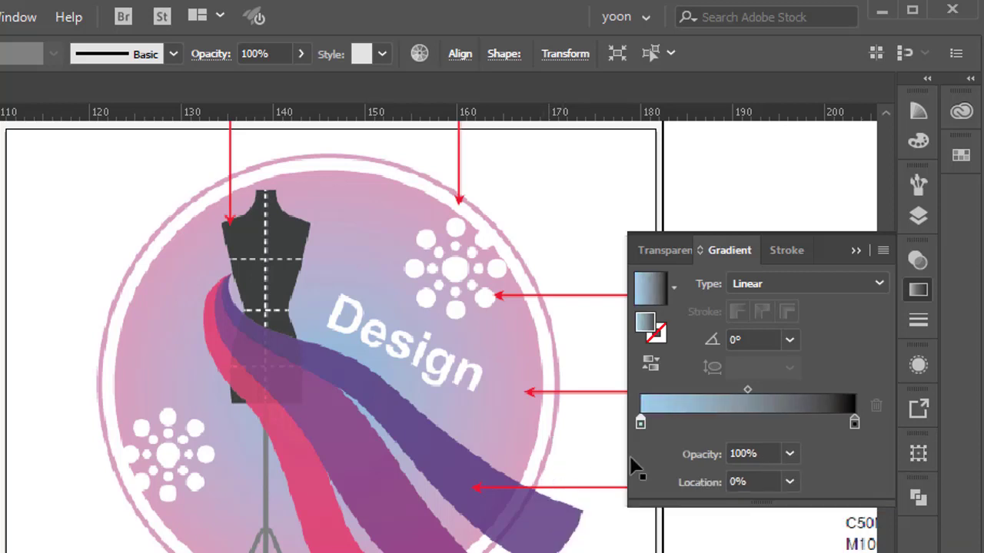
Switch the gradient's black end stop to CMYK and set it to C 10% and M 40%
double_click(853, 422)
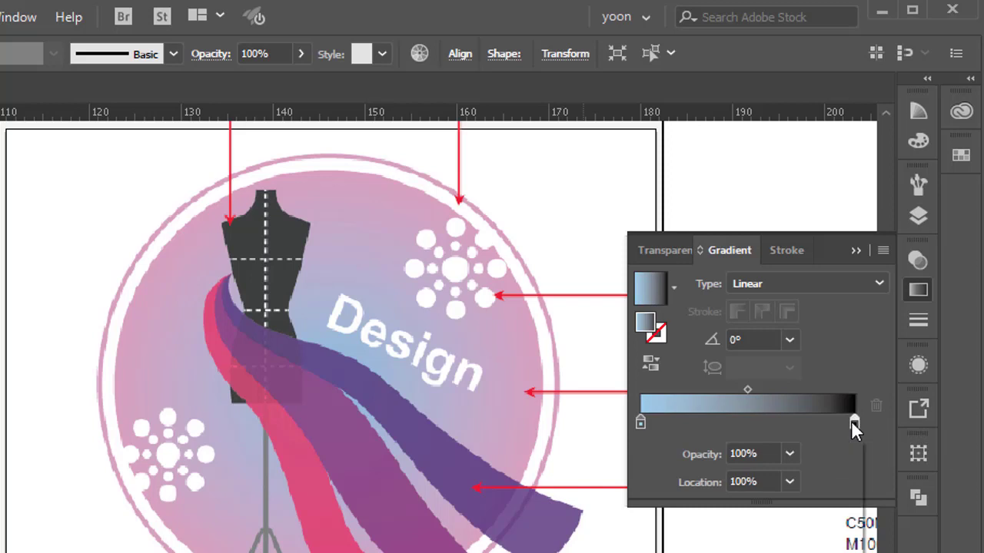
left_click(850, 445)
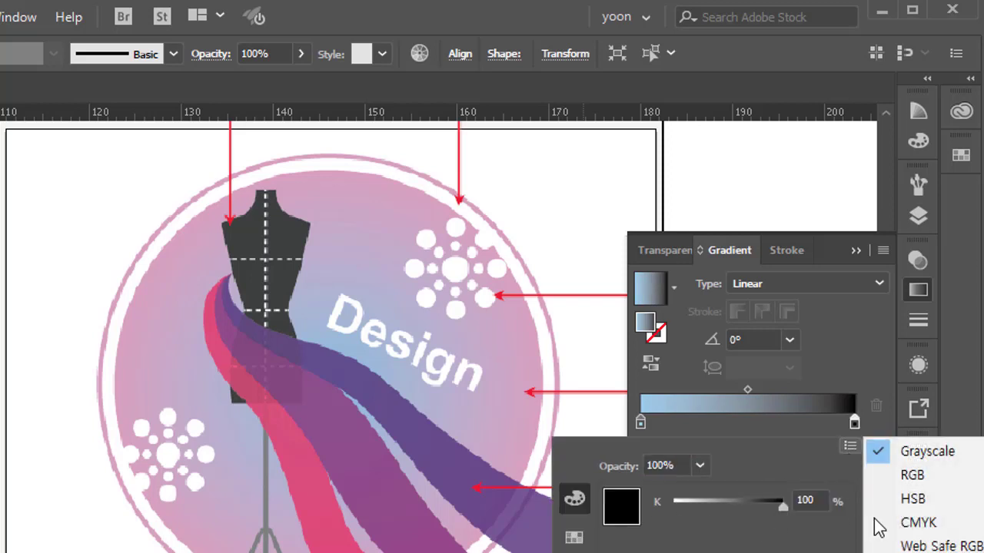
left_click(916, 527)
double_click(807, 501)
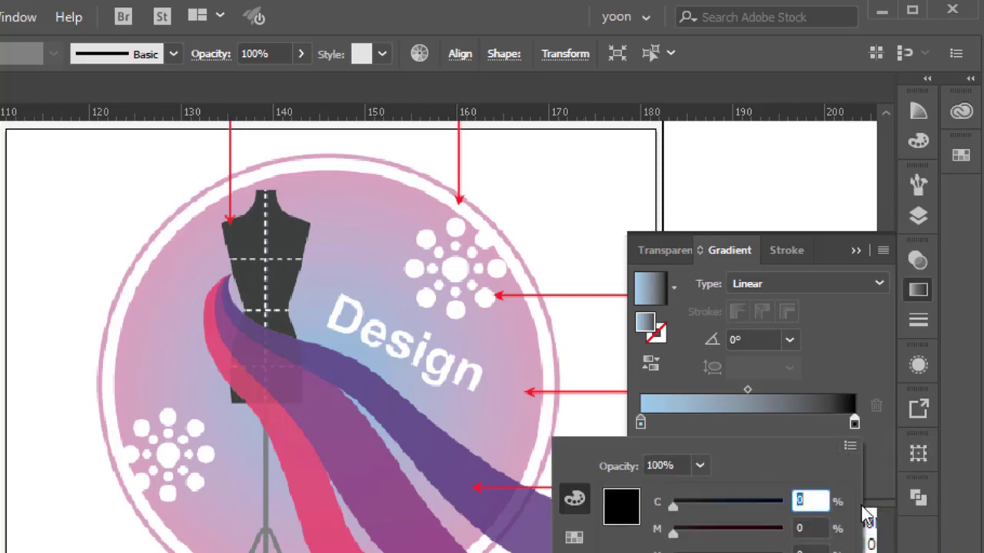
type("10")
key("Tab")
type("40")
key("Return")
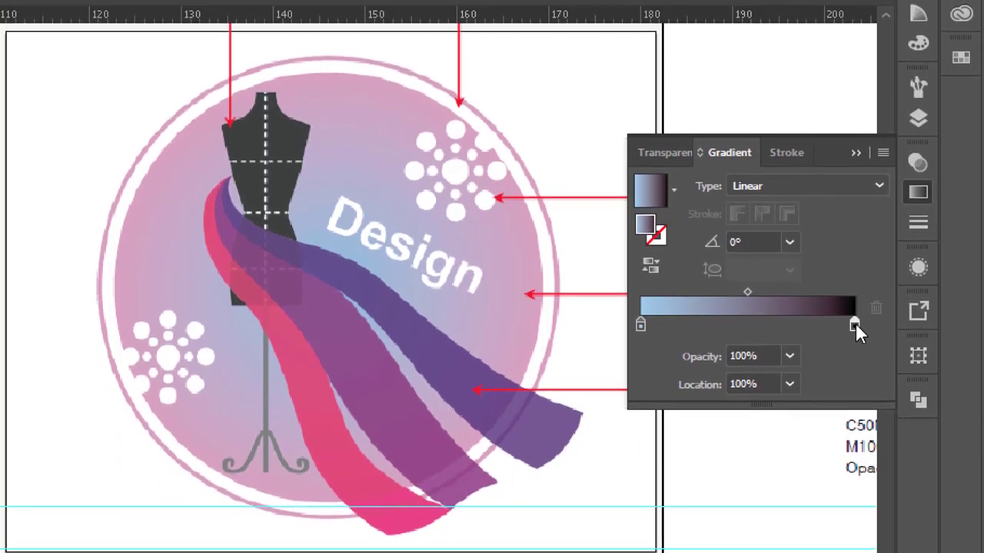
Set the black value (K) of the gradient's end stop to 0%
double_click(855, 421)
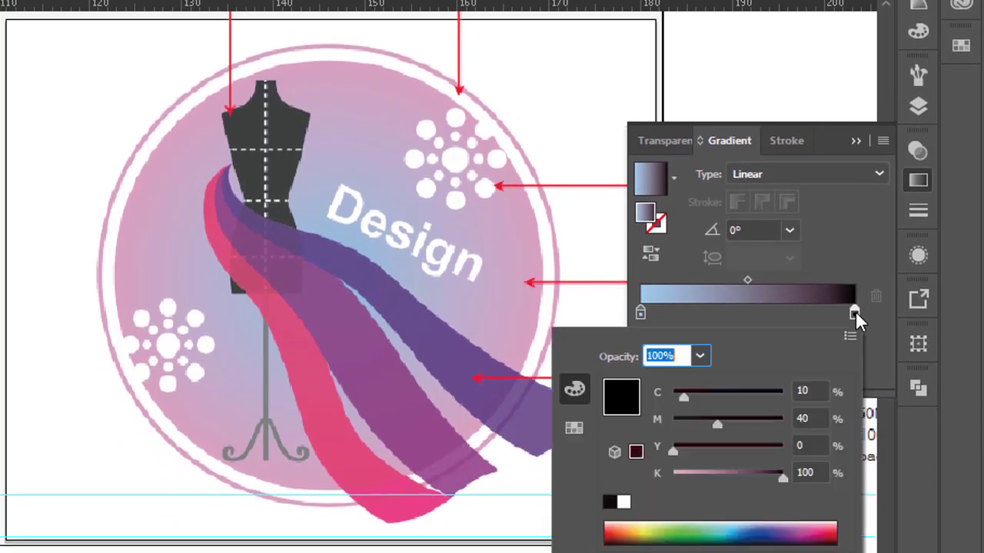
left_click(808, 470)
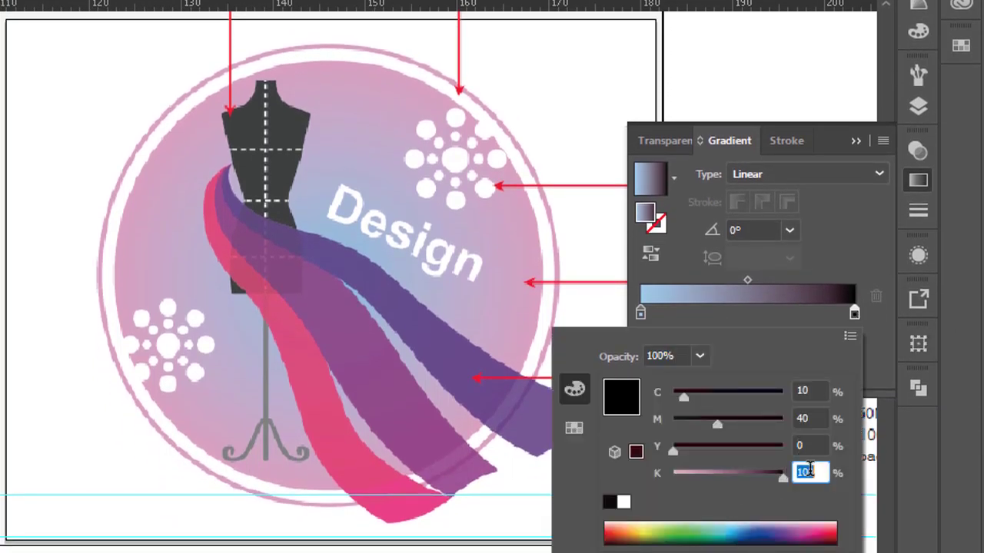
type("0")
key("Return")
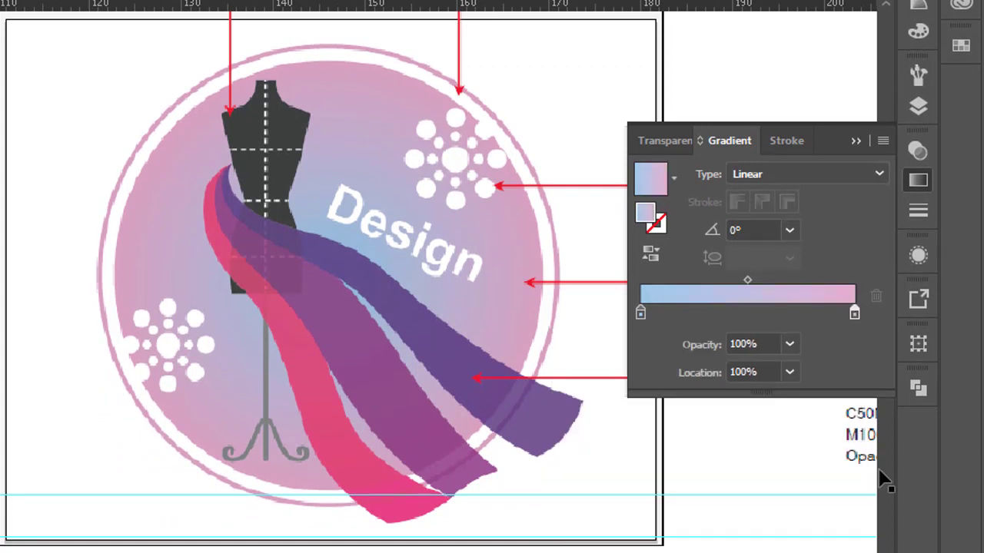
Change the inner circle's gradient type from linear to radial
left_click(545, 469)
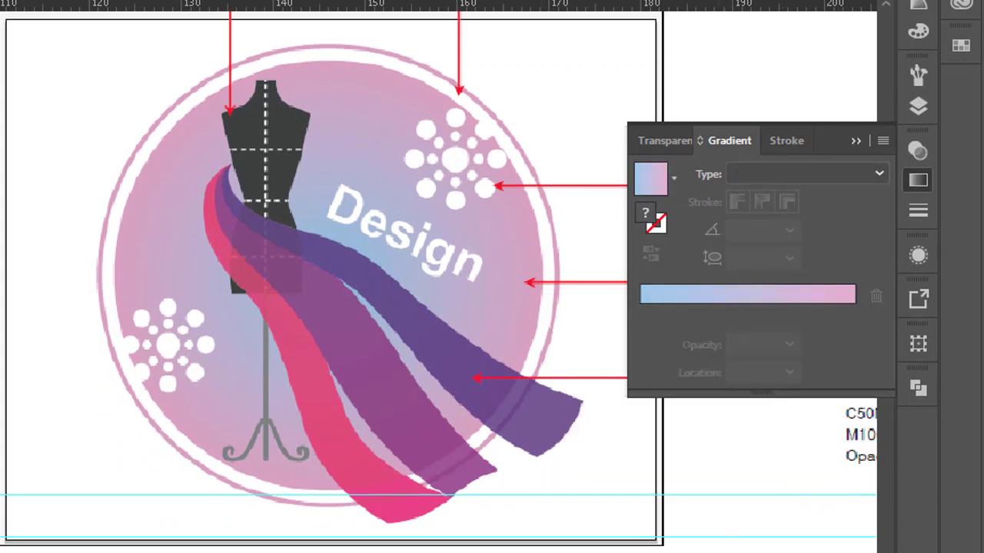
left_click(650, 178)
left_click(776, 175)
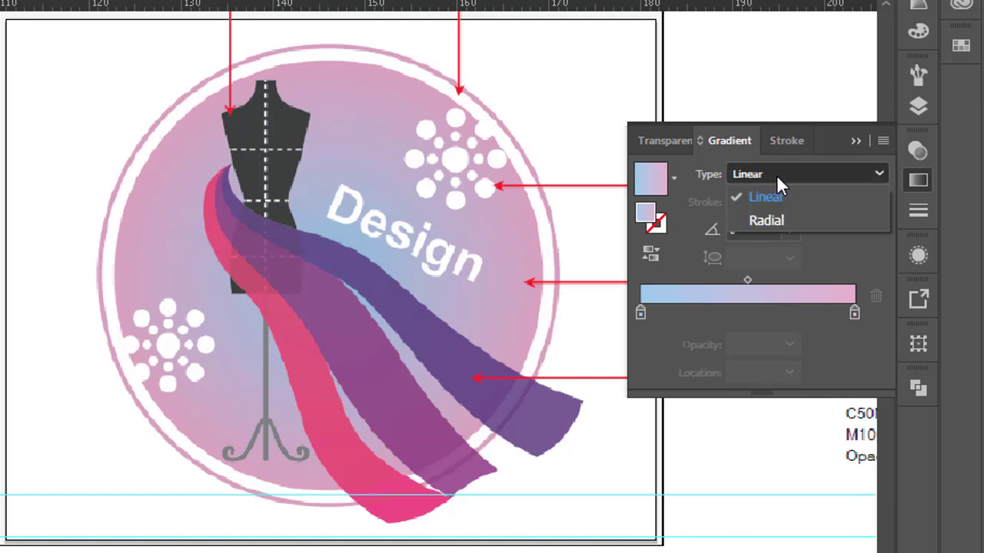
left_click(779, 220)
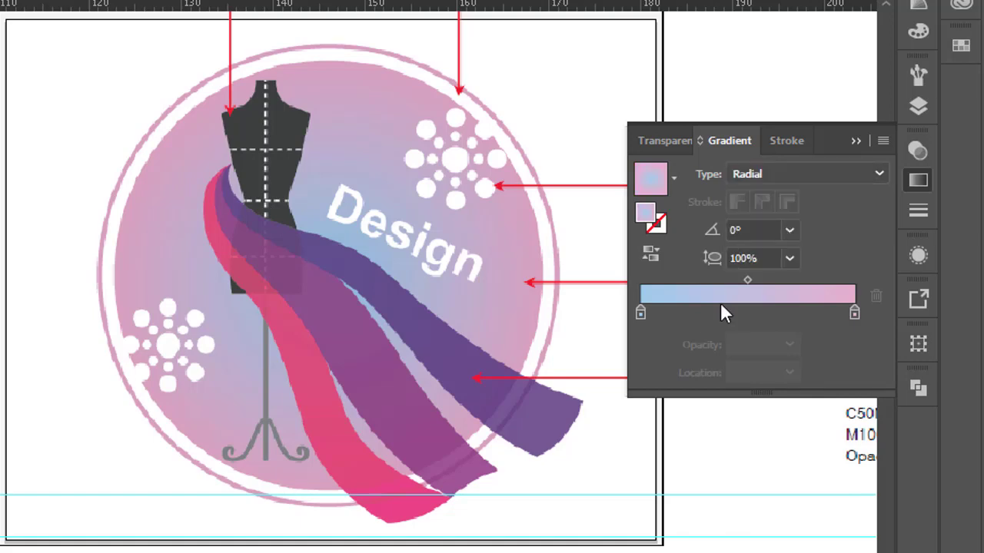
Examine the reference image's stroke colour and weight annotation for the outer ring
left_click(102, 538)
mouse_move(132, 506)
left_mouse_down()
mouse_move(277, 529)
mouse_move(705, 552)
left_mouse_up()
mouse_move(471, 550)
left_mouse_down()
mouse_move(211, 507)
mouse_move(100, 506)
left_mouse_up()
left_click_drag(273, 437, 459, 461)
left_click_drag(669, 391, 355, 395)
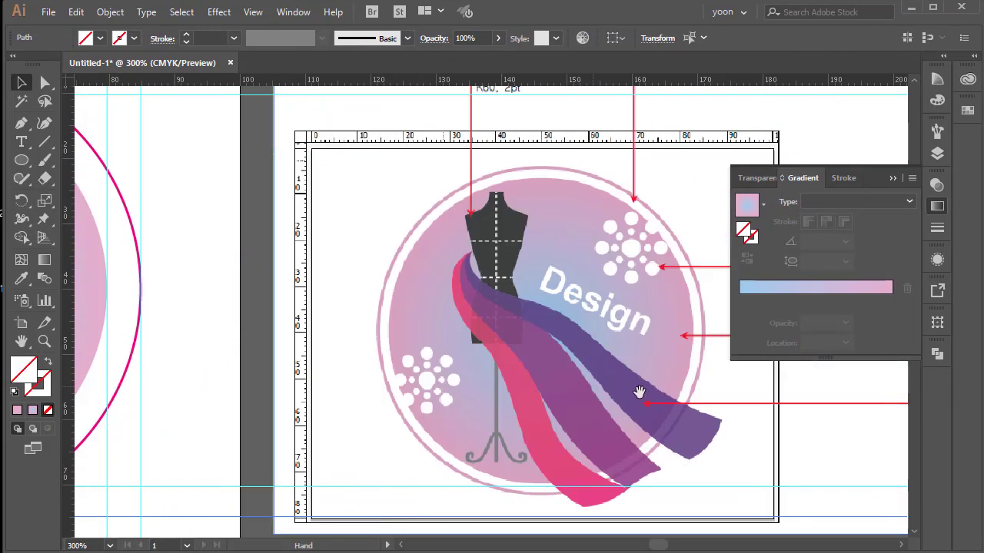
left_click_drag(584, 404, 376, 375)
left_click_drag(460, 374, 311, 390)
left_click_drag(275, 309, 336, 433)
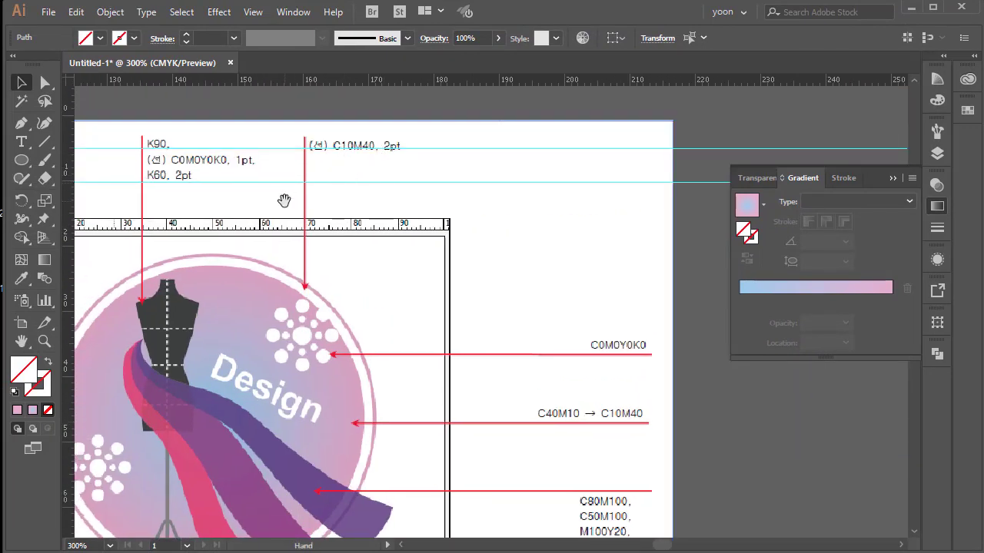
left_click_drag(284, 199, 518, 228)
left_click_drag(134, 263, 541, 238)
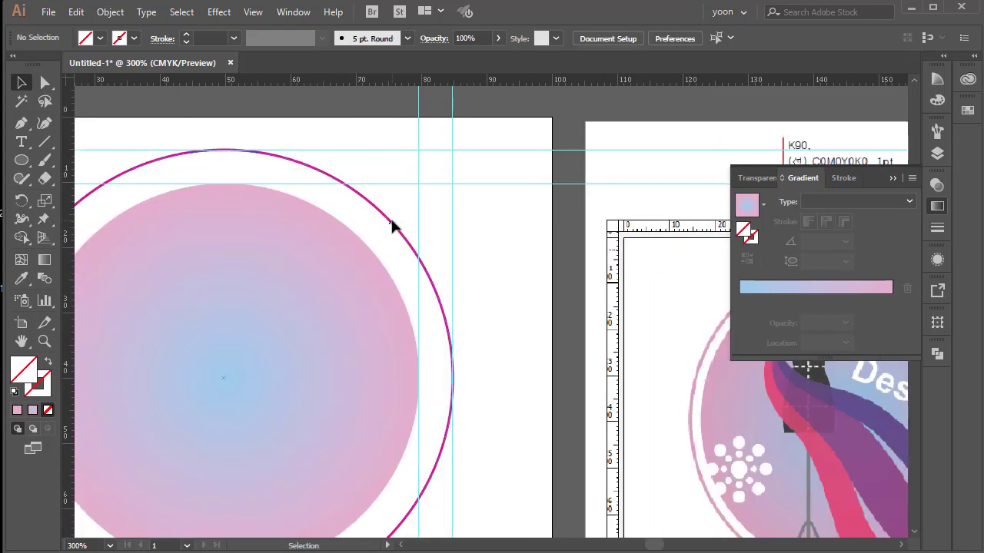
Set the outer ring's stroke colour to C 10% and M 40%, and its stroke weight to 2 pt
left_click(391, 222)
left_click(932, 79)
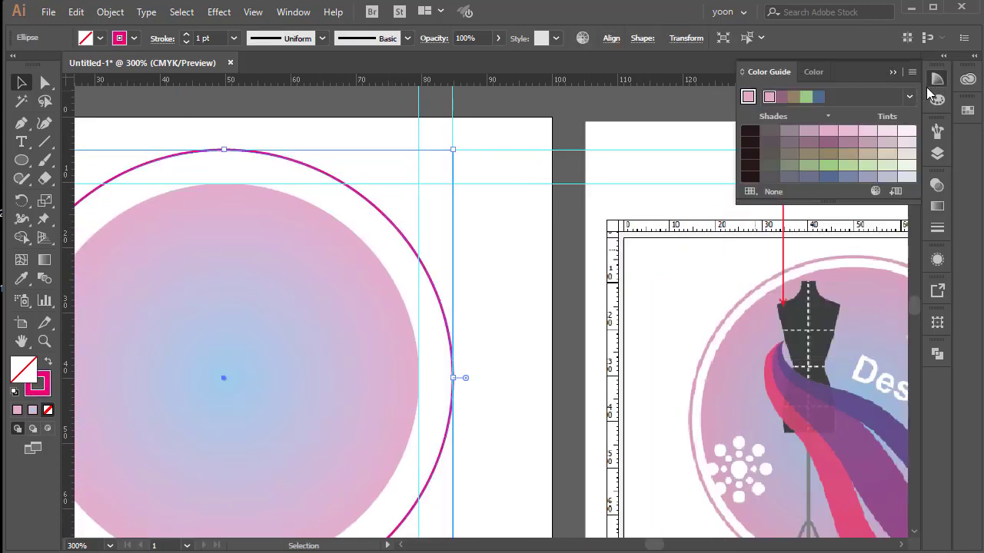
left_click(815, 72)
left_click(757, 116)
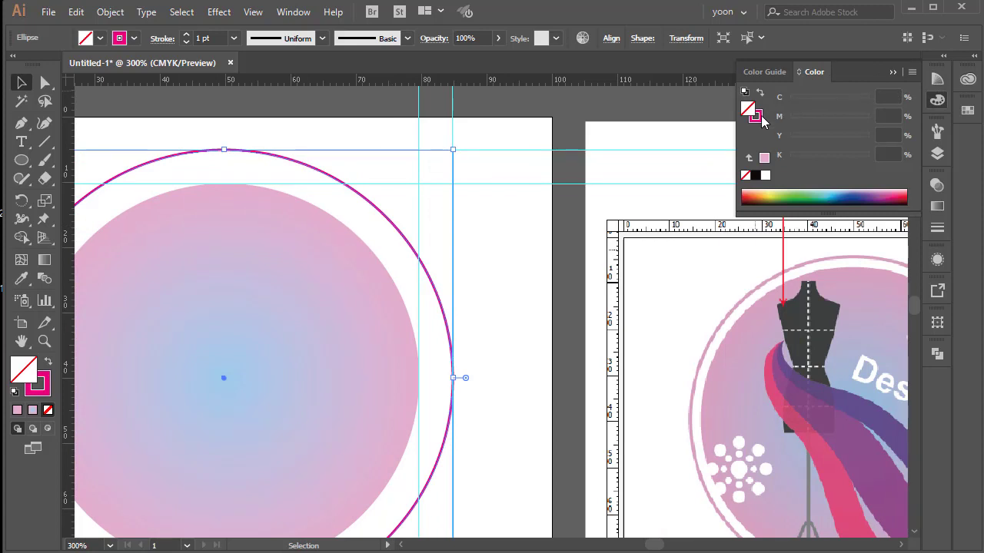
left_click(890, 96)
type("10")
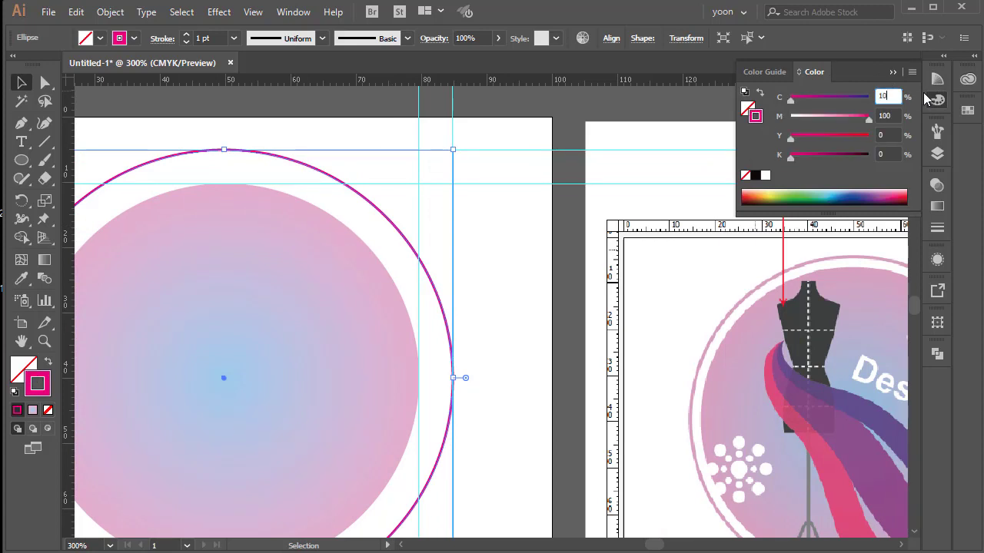
key("Tab")
type("40")
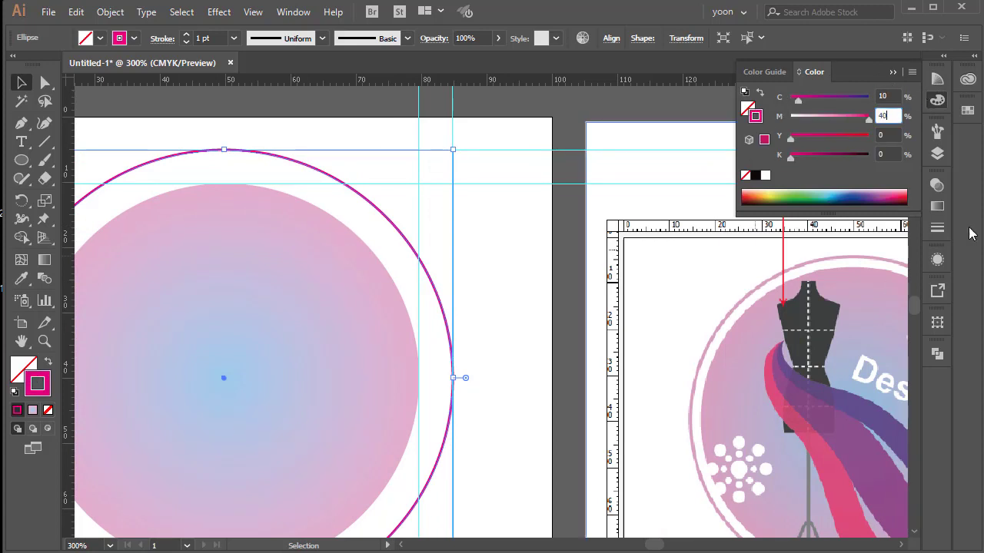
left_click(937, 228)
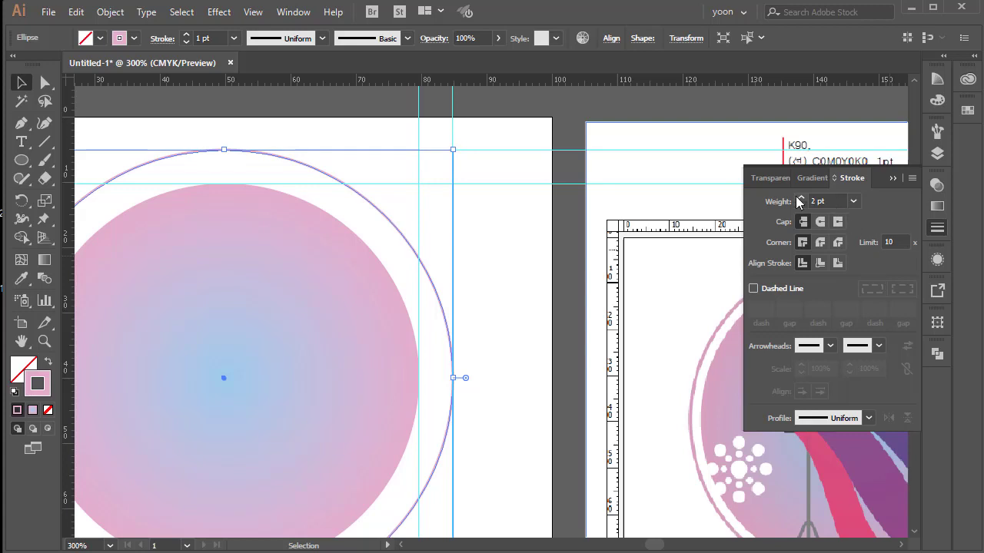
left_click(538, 318)
Enlarge the inner gradient circle proportionally about its centre so its edge sits between the inner and outer guides
scroll(496, 250, "left", 3)
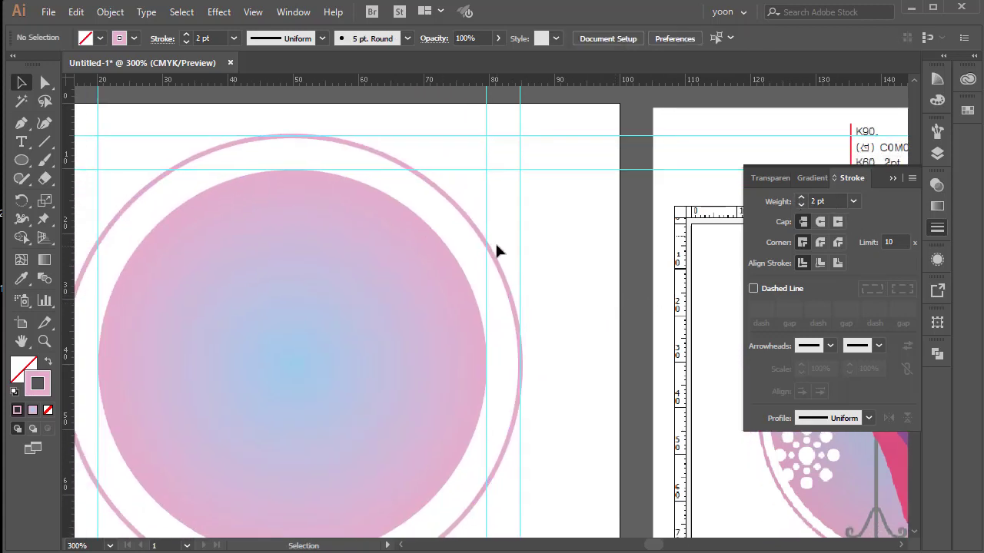
left_click(480, 235)
left_click(347, 242)
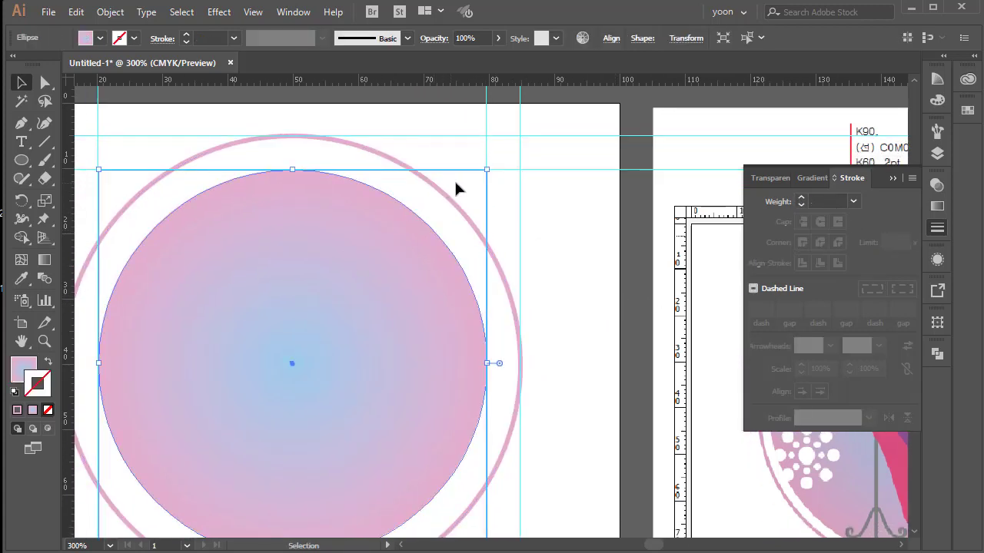
left_click_drag(487, 170, 501, 155)
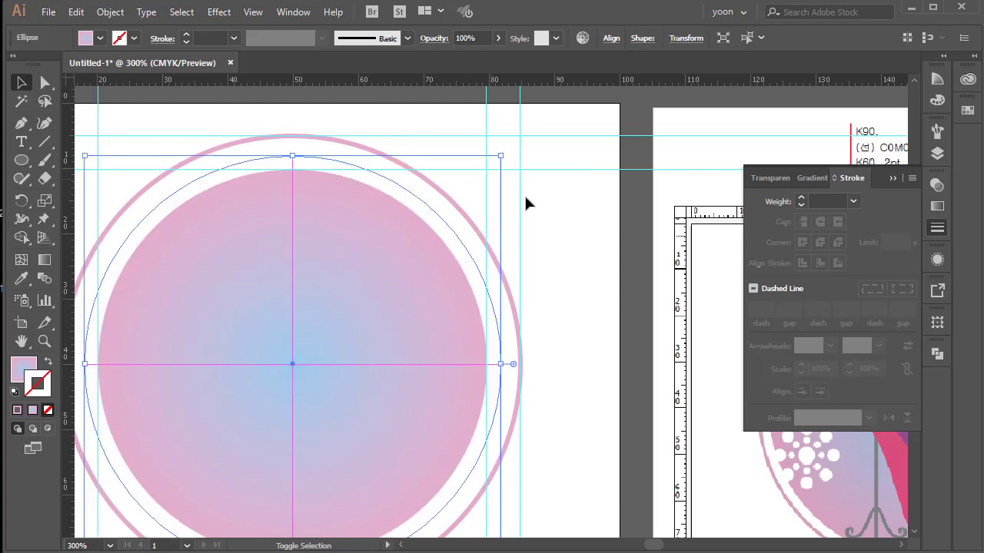
left_click(642, 313)
left_click(892, 178)
Draw a circle about 12 mm across in the empty area above the reference artboard and fill it with dark blue
mouse_move(635, 298)
left_mouse_down()
mouse_move(728, 266)
mouse_move(651, 248)
mouse_move(573, 247)
left_mouse_up()
mouse_move(641, 265)
left_mouse_down()
mouse_move(533, 255)
mouse_move(591, 273)
left_mouse_up()
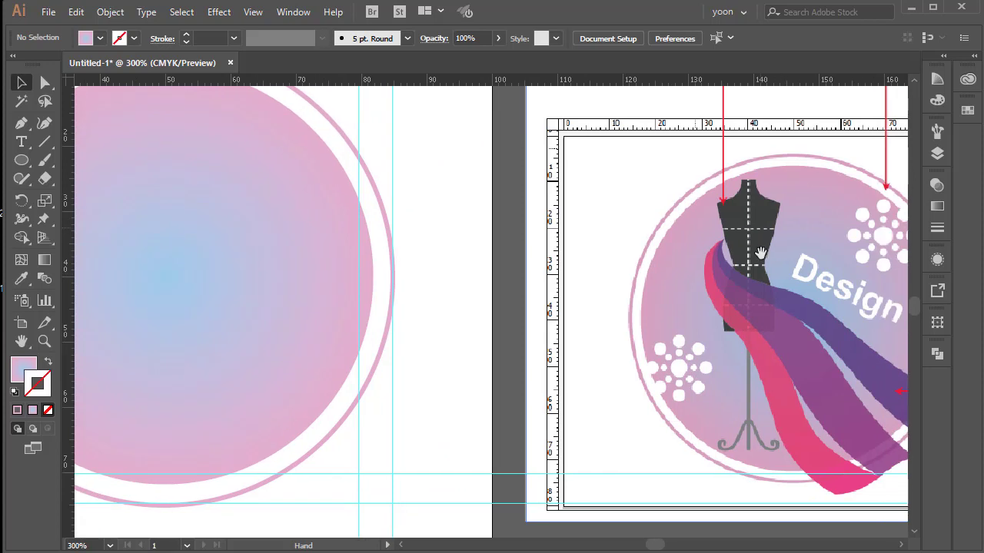
left_click_drag(854, 267, 675, 262)
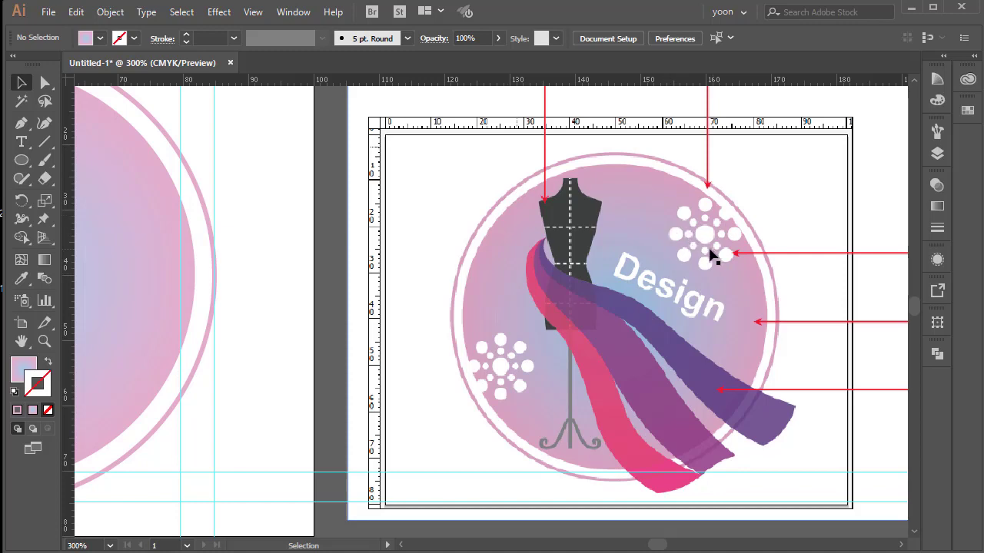
scroll(715, 242, "up", 10)
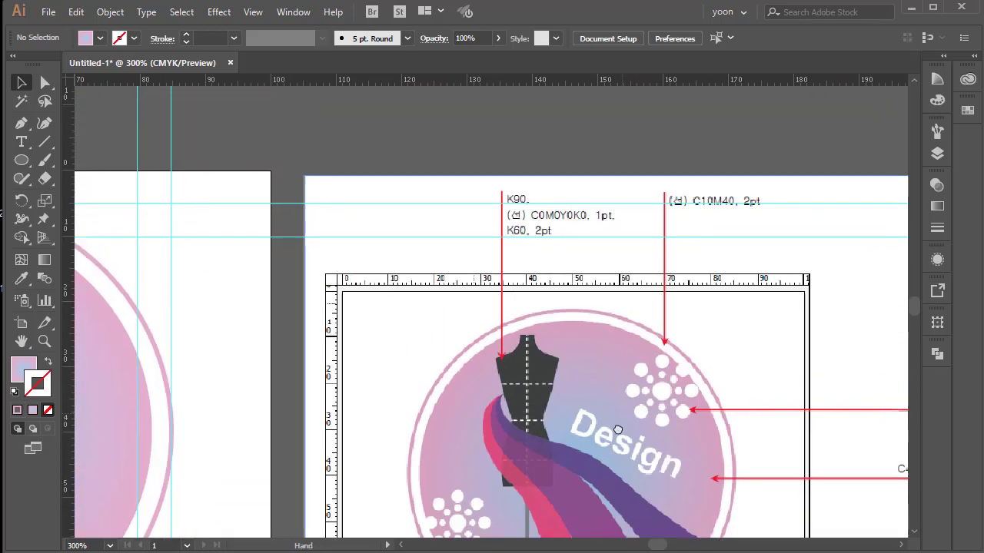
scroll(573, 271, "down", 10)
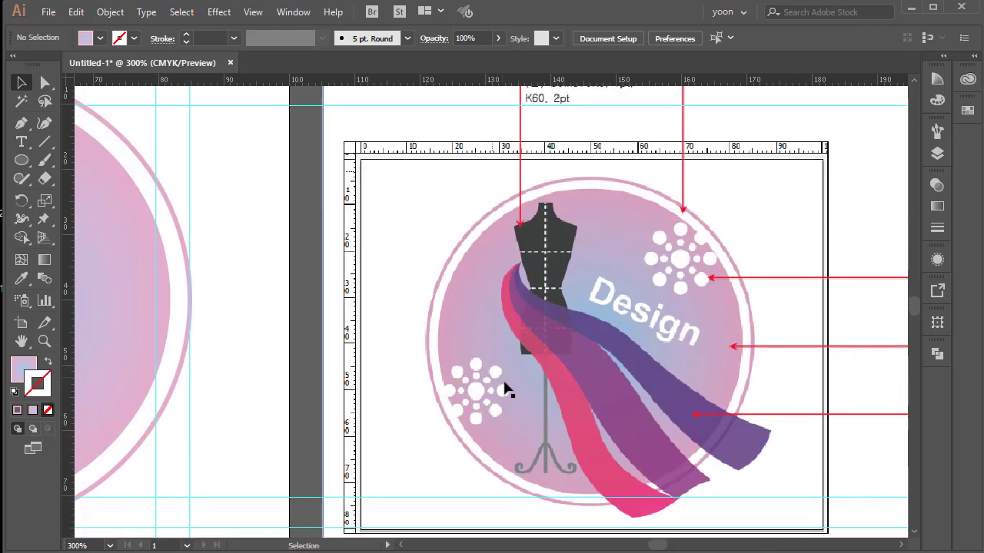
scroll(455, 348, "up", 10)
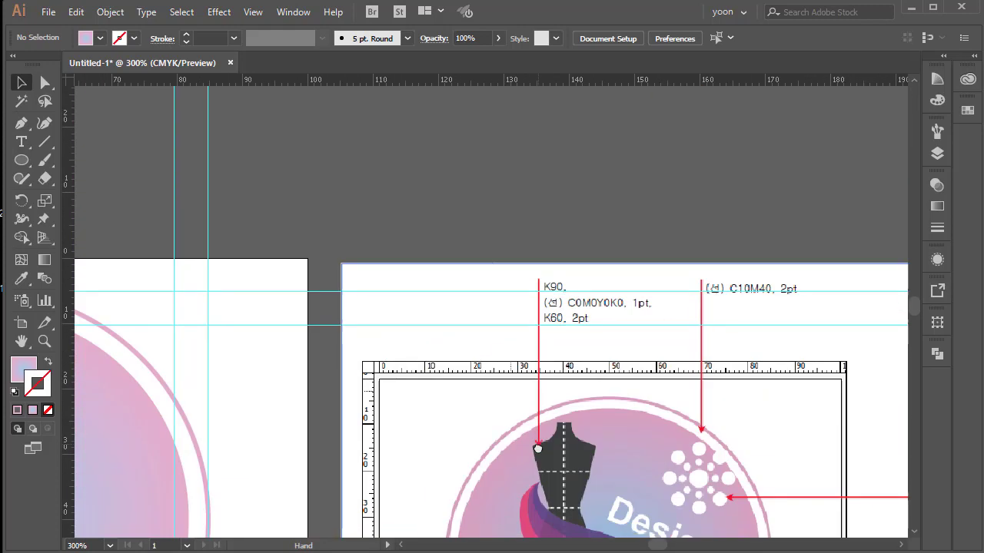
key("l")
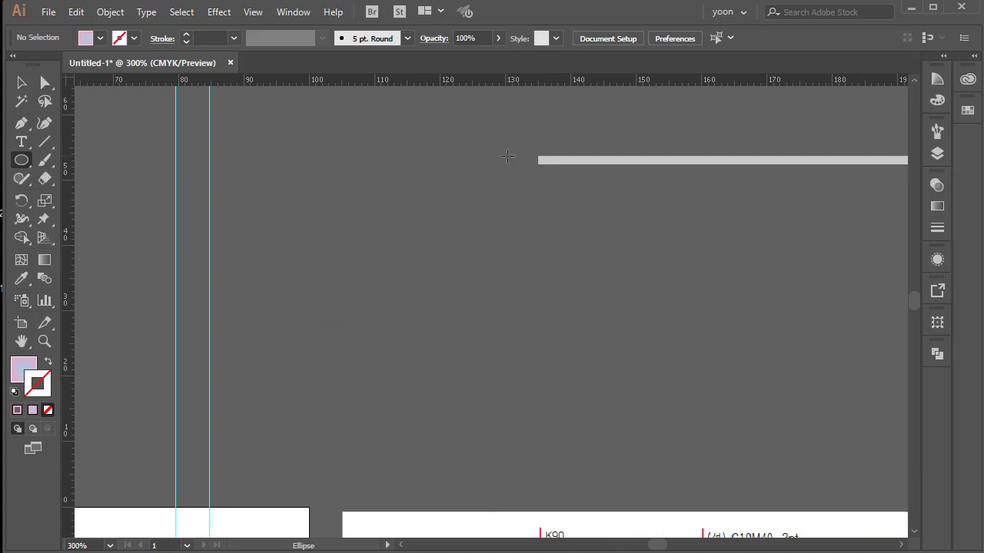
left_click_drag(507, 155, 584, 232)
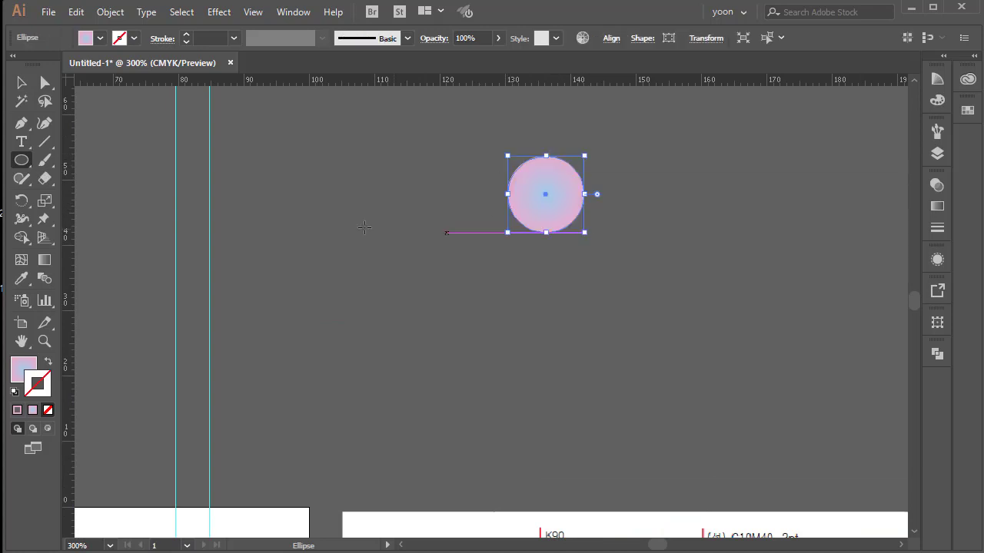
left_click(97, 38)
left_click(92, 65)
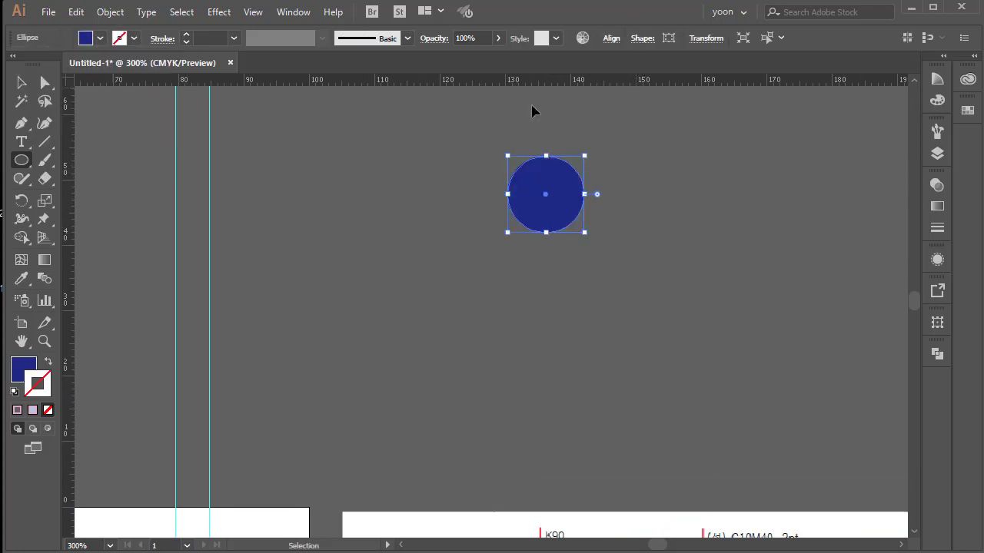
left_click(384, 224)
left_click(659, 384)
Place a half-size copy of the blue circle directly below it, vertically aligned with a small gap
left_click(21, 84)
left_click_drag(421, 290, 560, 300)
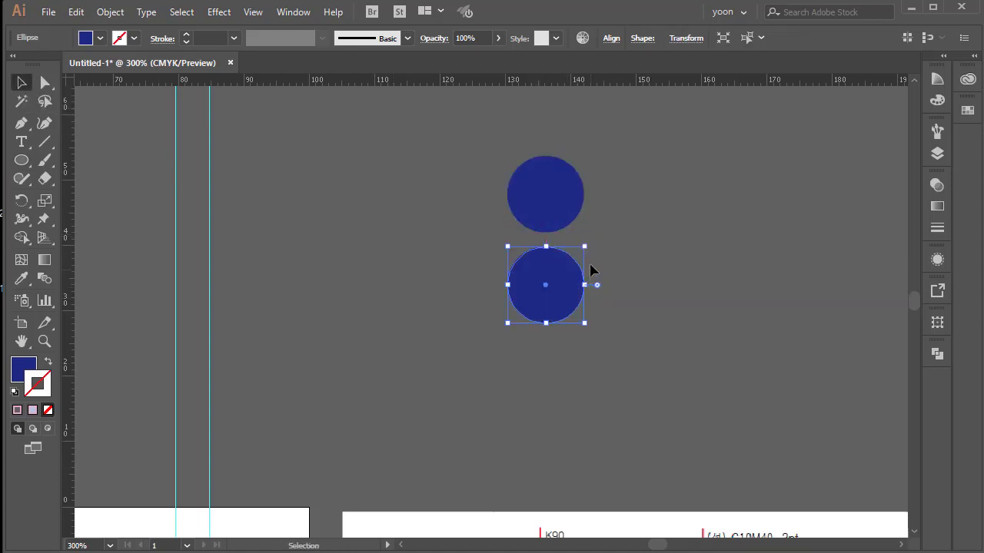
left_click_drag(586, 250, 565, 266)
left_click(670, 272)
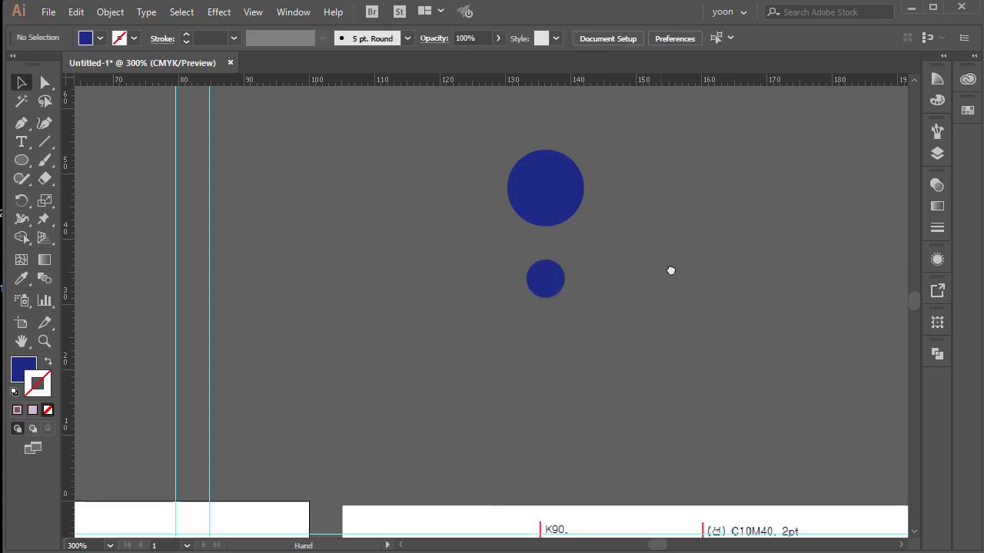
left_click_drag(670, 519, 678, 434)
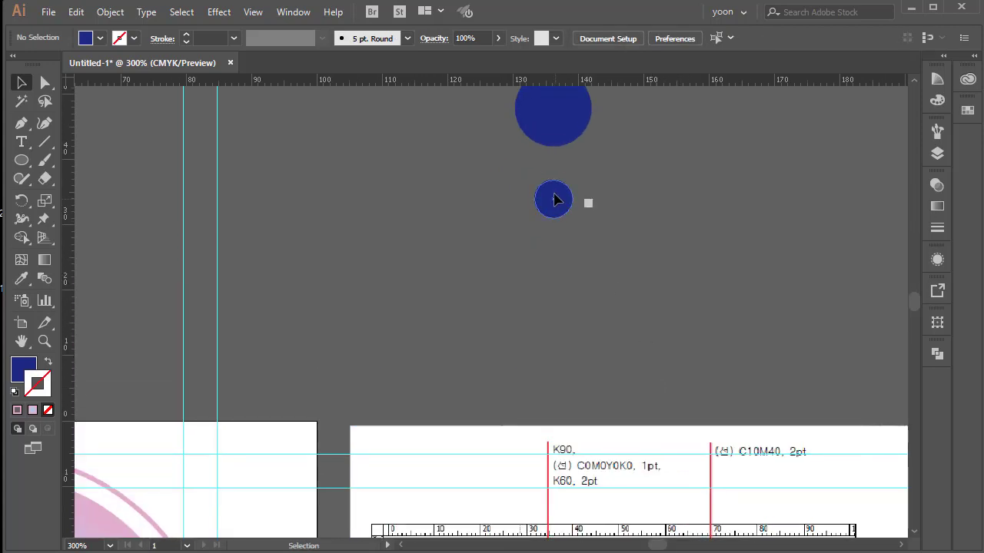
left_click_drag(555, 199, 555, 186)
Copy the upper blue circle below the small one and enlarge the copy about its centre to about 16 mm across
left_click_drag(566, 132, 586, 268)
left_click_drag(591, 233, 607, 220)
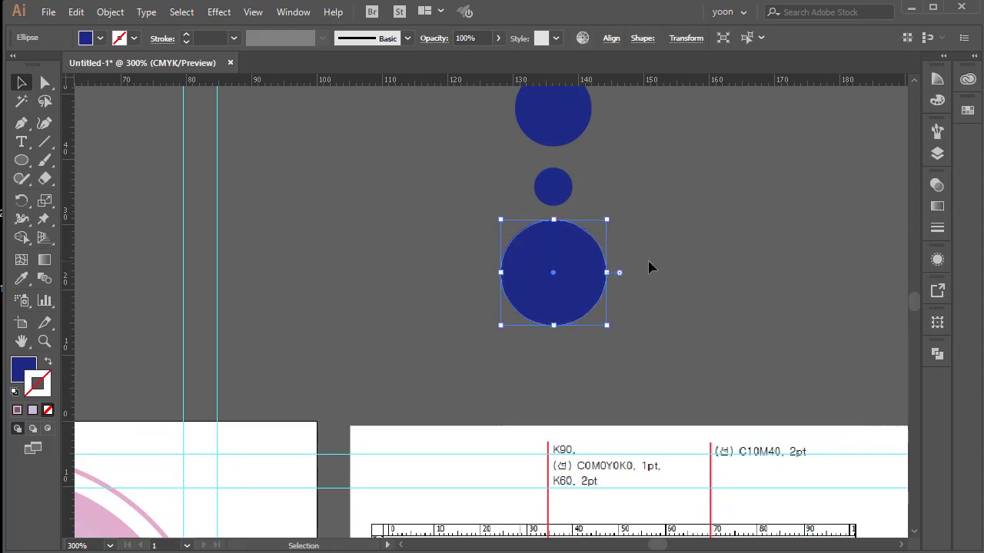
left_click(656, 269)
left_click_drag(655, 269, 656, 305)
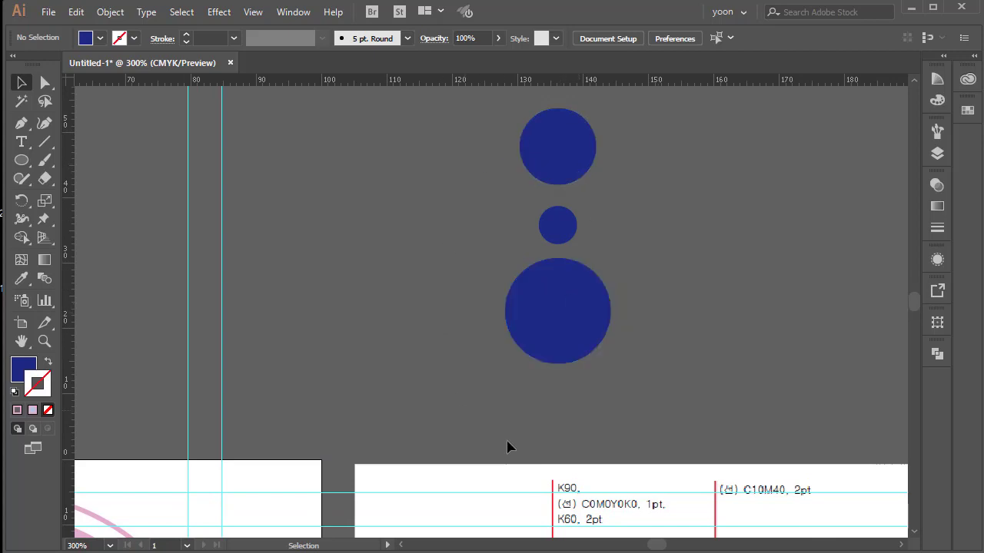
Create a copy of the top and small circles rotated 45° around the centre of the largest circle
left_click(553, 154)
left_click(558, 224)
left_click(582, 163, "shift")
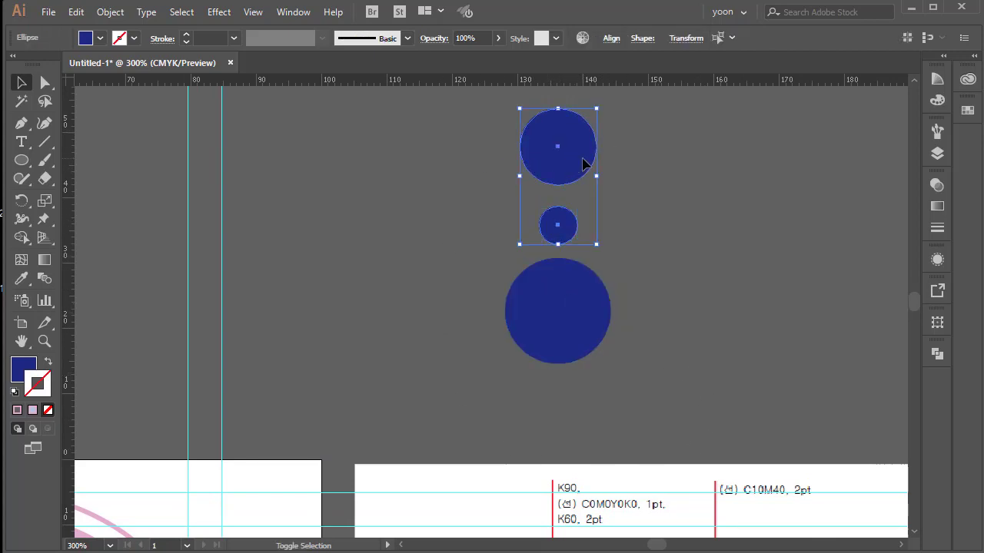
left_click(23, 206)
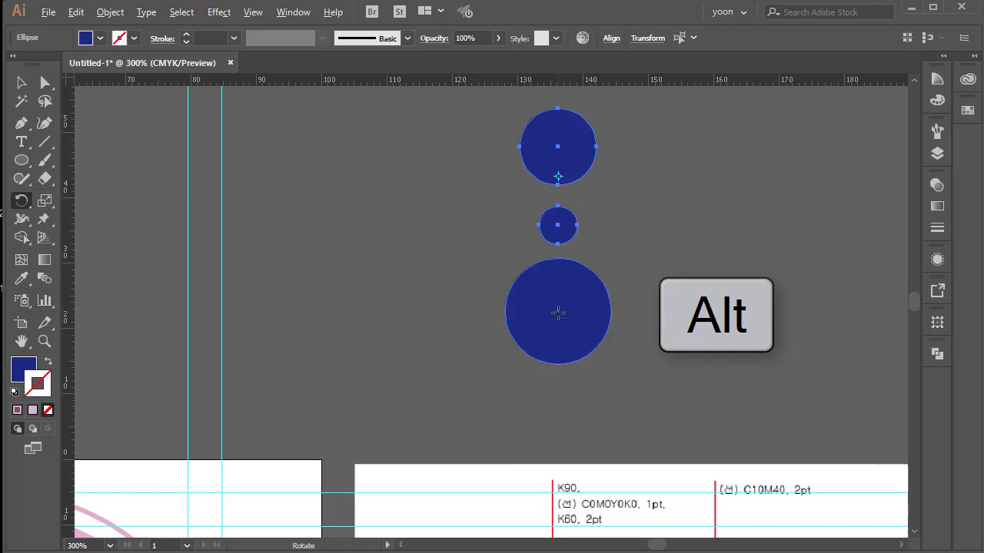
left_click(558, 313, "alt")
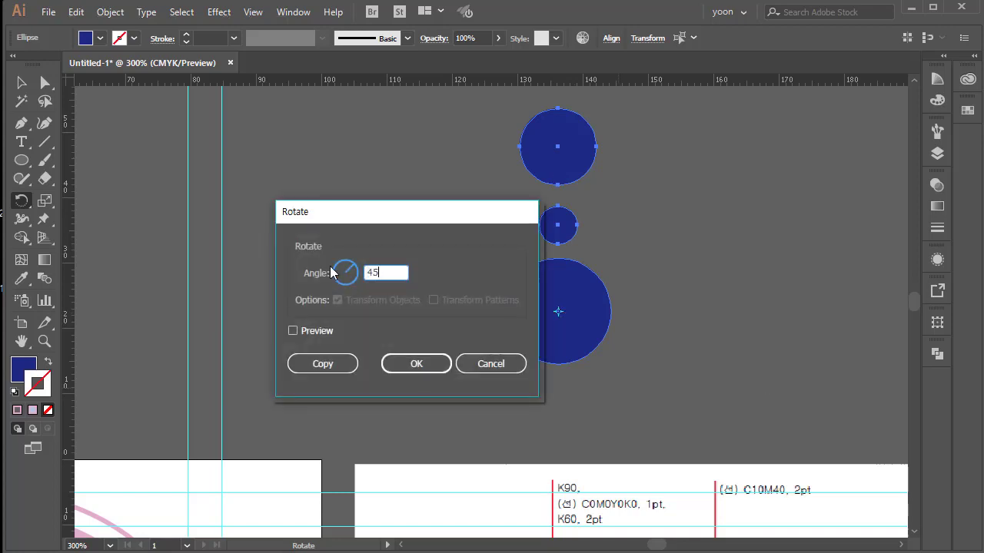
left_click(305, 333)
left_click_drag(453, 213, 852, 167)
left_click(721, 321)
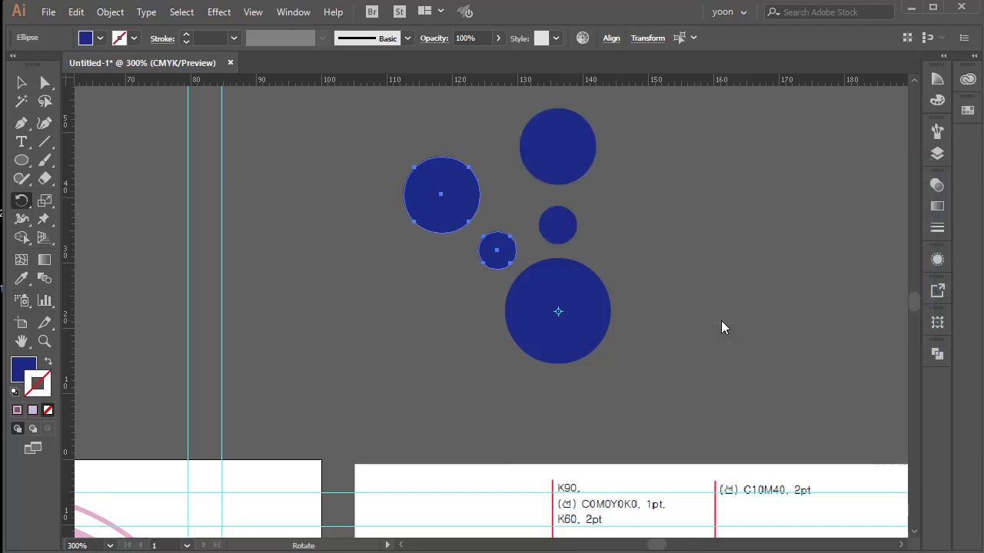
Repeat the rotated copy six more times to complete the ring of circles around the largest circle
key("ctrl+d")
key("ctrl+d")
key("ctrl+d")
key("ctrl+d")
key("ctrl+d")
key("ctrl+d")
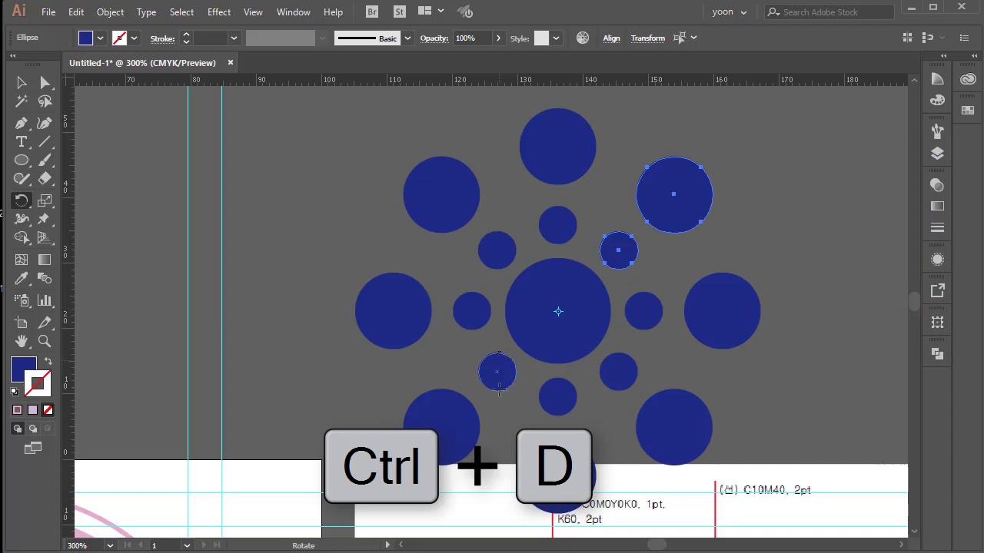
Select all circles of the flower motif and fill them with white
key("v")
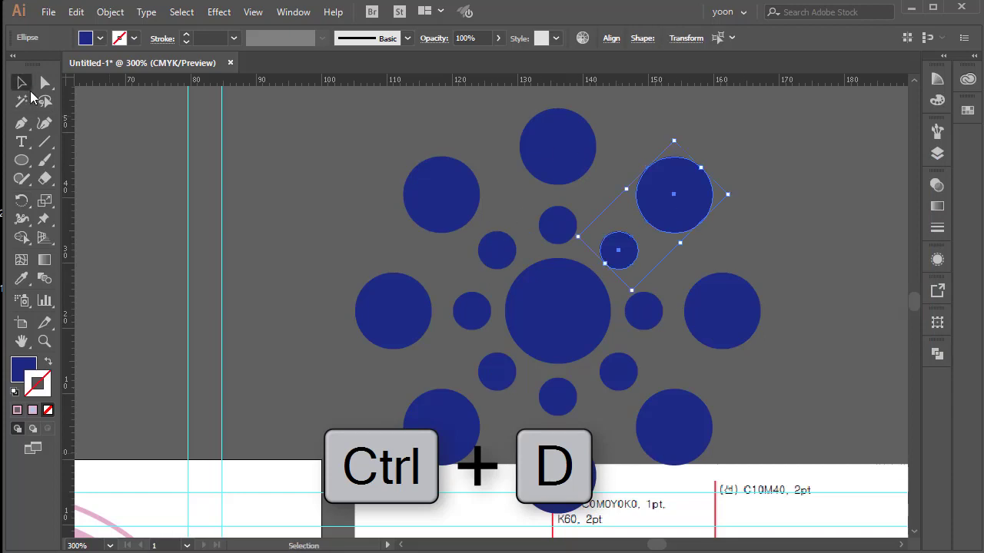
left_click_drag(350, 146, 760, 465)
left_click(116, 40)
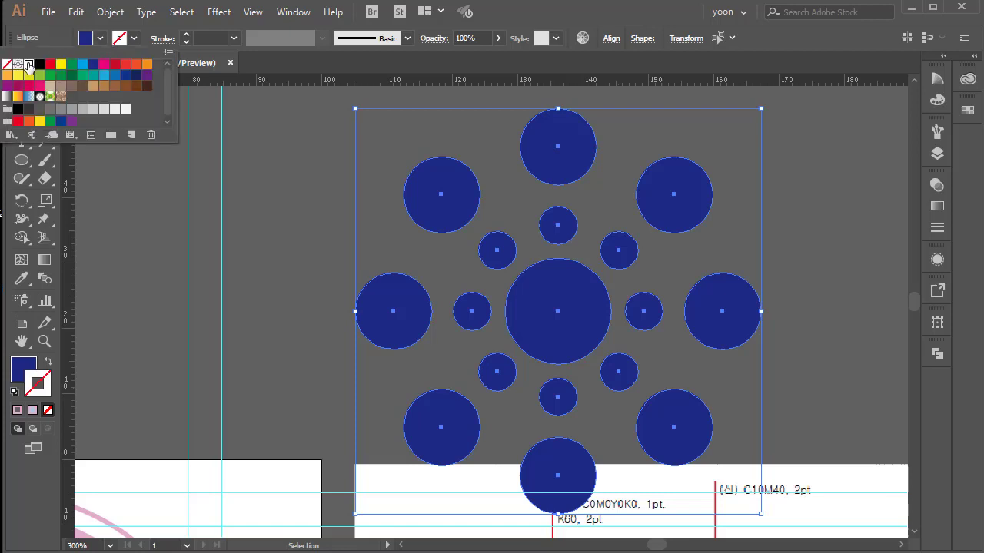
left_click(29, 65)
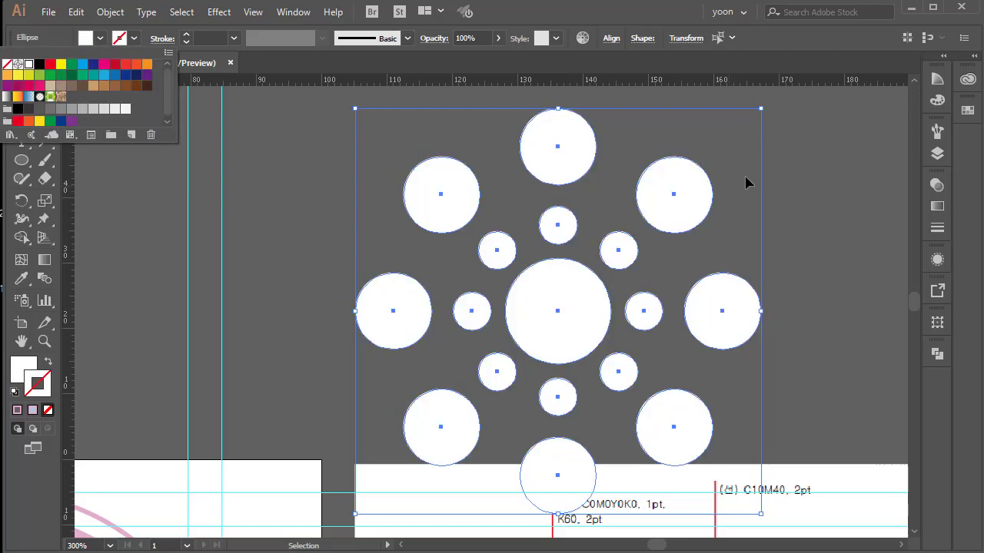
Group the white circles into a single flower object
right_click(690, 212)
left_click(724, 288)
left_click(709, 244)
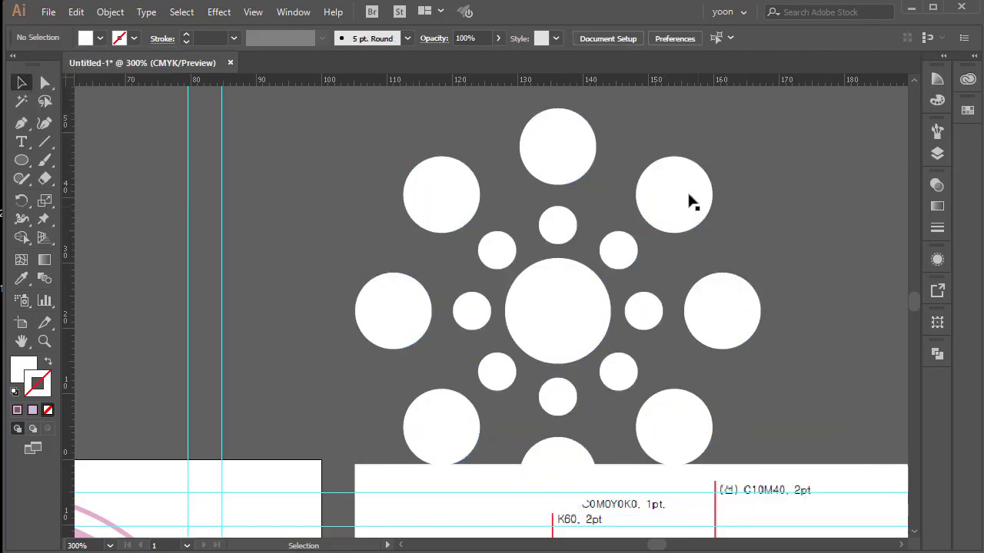
Scale the flower group down proportionally about its centre to about 24 mm across
left_click(691, 202)
left_click_drag(725, 152, 669, 266)
key("a")
key("ctrl+a")
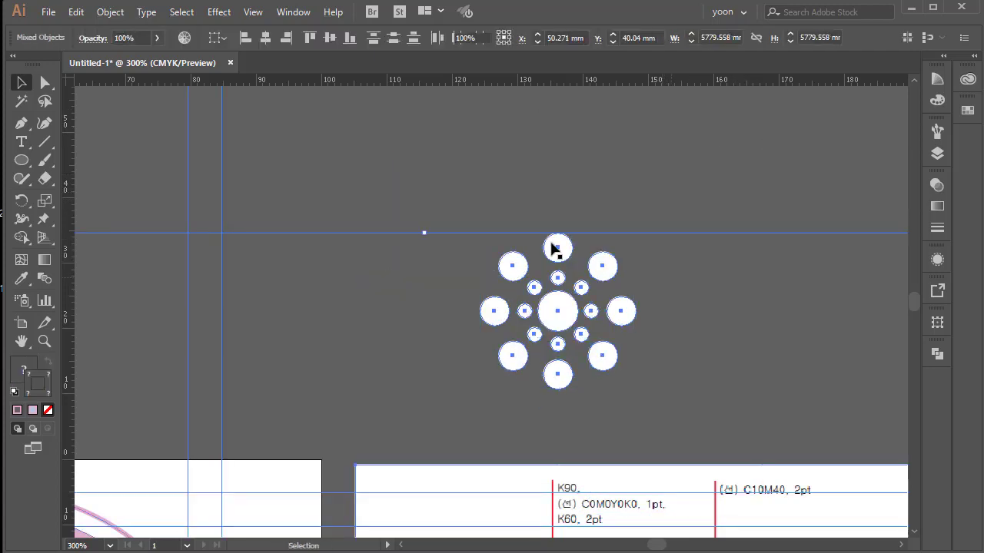
Cut the flower group and paste it onto the upper-right part of the gradient circle
left_click_drag(490, 207, 784, 170)
key("ctrl+x")
left_click_drag(681, 388, 690, 229)
left_click_drag(718, 297, 836, 287)
left_click_drag(523, 267, 453, 275)
key("ctrl+v")
left_click_drag(508, 315, 287, 236)
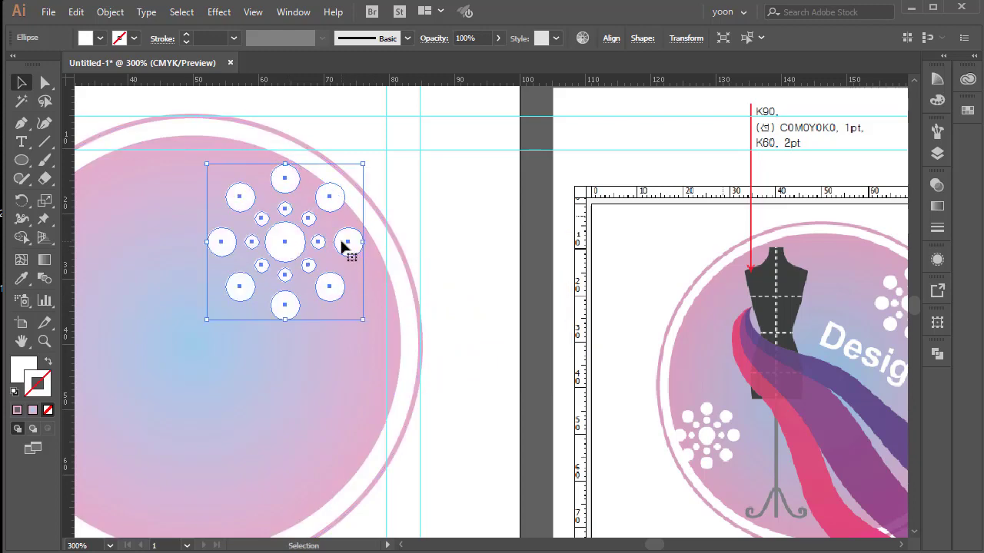
Copy the flower to the lower-left edge of the gradient circle and shrink the copy to about 15 mm across
left_click_drag(345, 248, 500, 248)
left_click(408, 272)
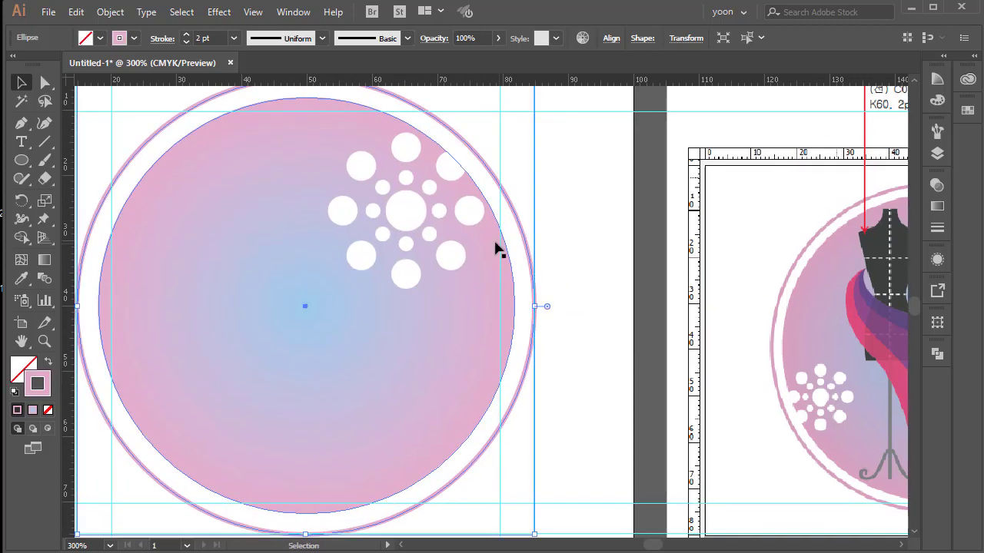
left_click_drag(466, 210, 248, 386)
left_click_drag(270, 314, 214, 366)
mouse_move(189, 446)
left_mouse_down()
mouse_move(202, 442)
mouse_move(192, 432)
left_mouse_up()
left_click(523, 484)
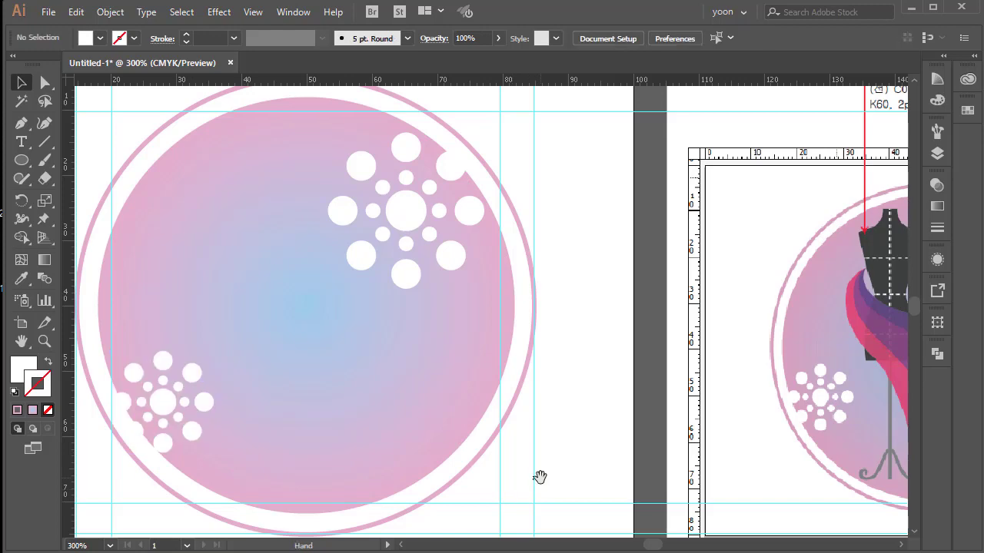
Examine the reference emblem and its colour and opacity notes against the artwork
left_click_drag(538, 474, 339, 415)
left_click_drag(435, 425, 456, 436)
left_click_drag(713, 477, 300, 444)
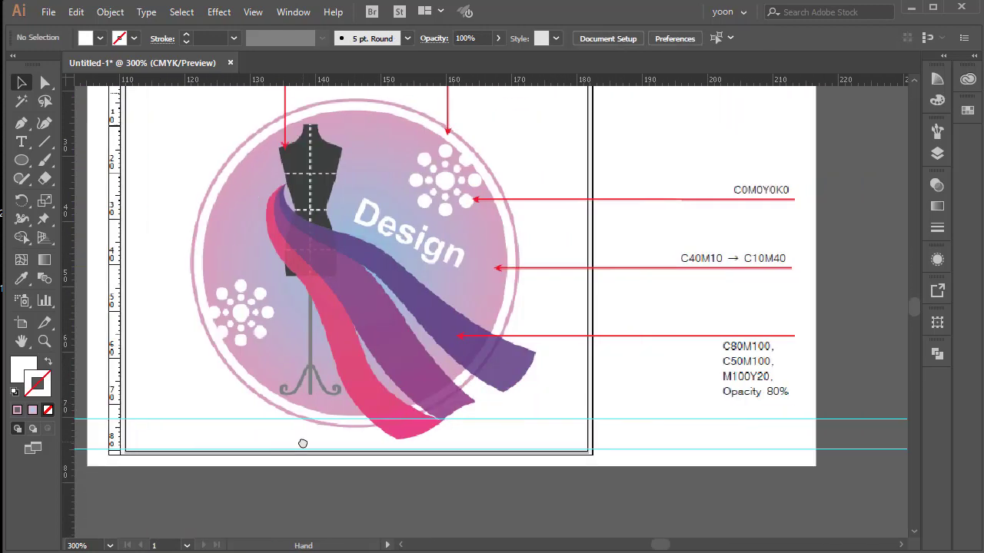
left_click_drag(292, 254, 457, 404)
left_click_drag(531, 167, 472, 320)
left_click_drag(512, 503, 599, 332)
left_click_drag(402, 356, 462, 361)
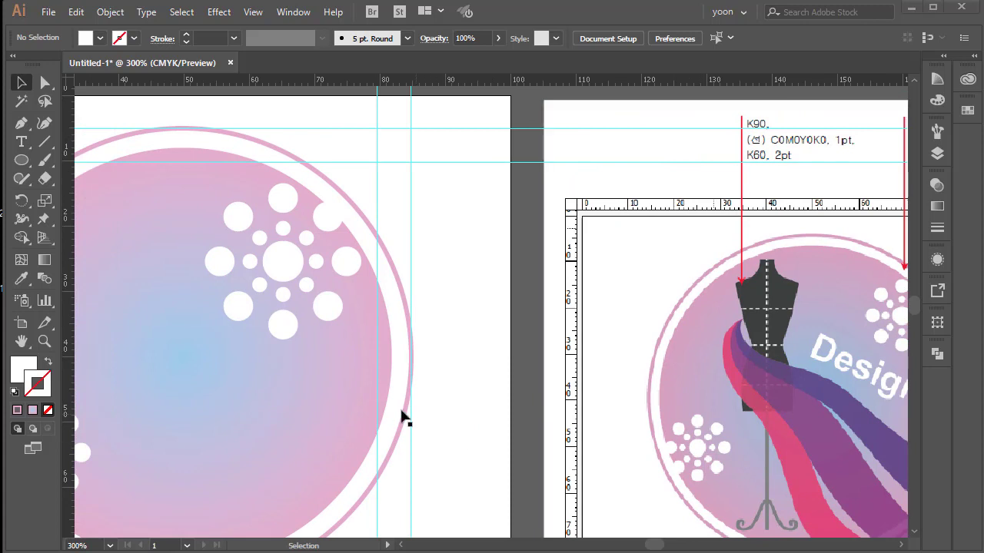
left_click_drag(410, 361, 479, 376)
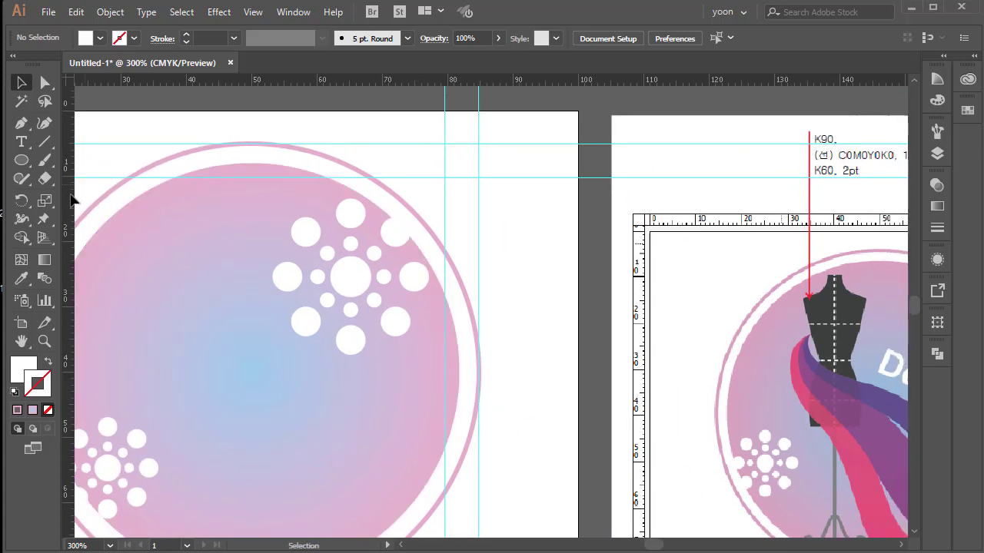
Add the point text "Design" on the blank area beside the emblem
left_click(24, 143)
left_click(510, 258)
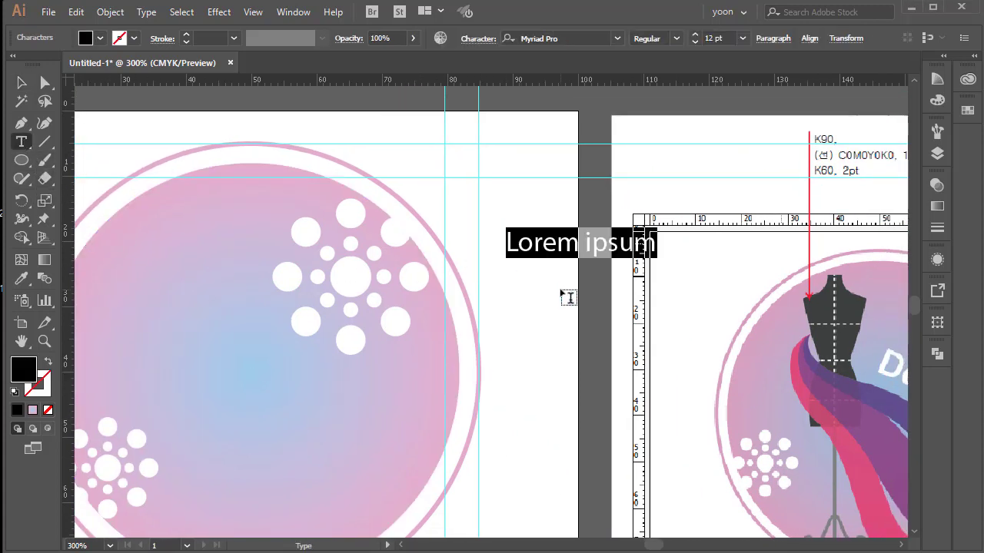
type("Design")
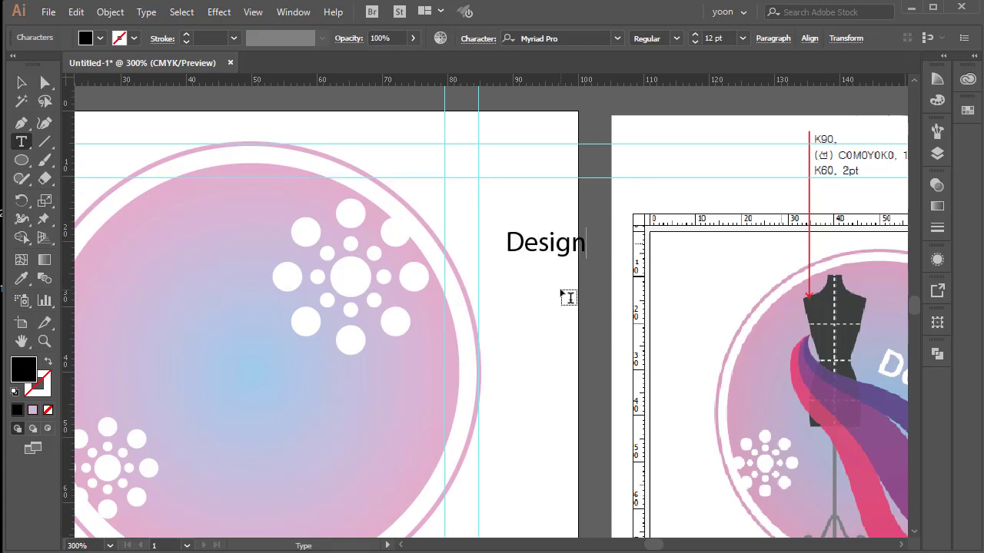
Set the "Design" text to Arial Bold at 22 pt
key("ctrl+a")
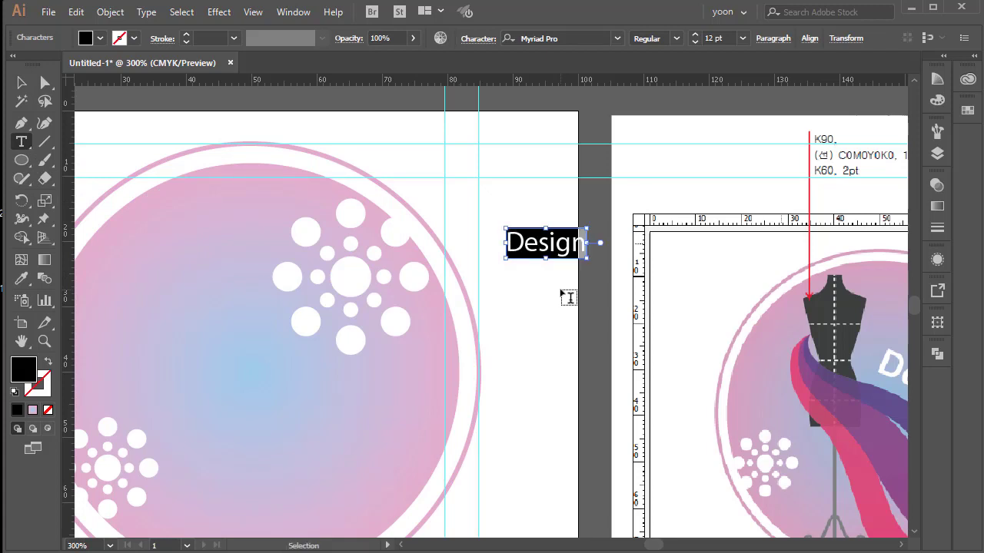
left_click(547, 37)
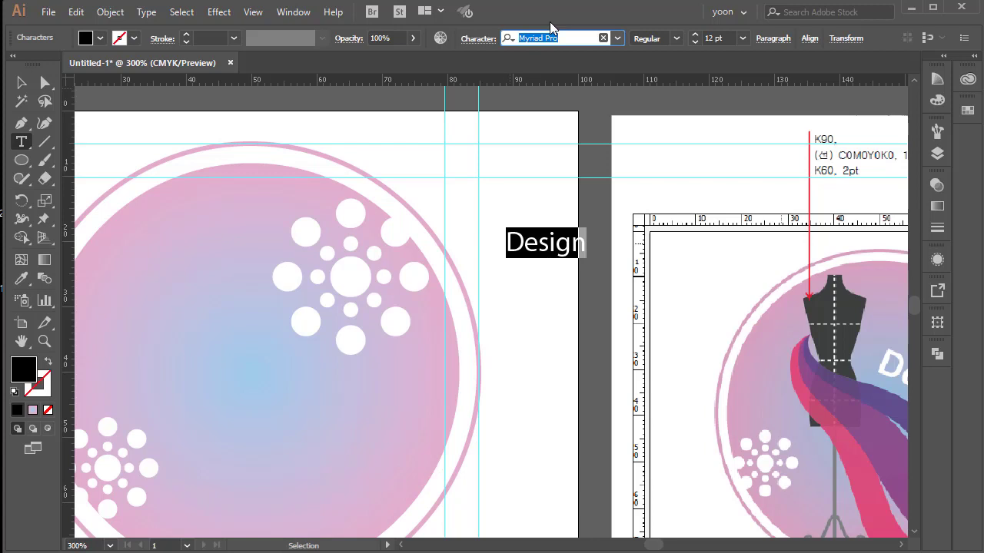
type("ar")
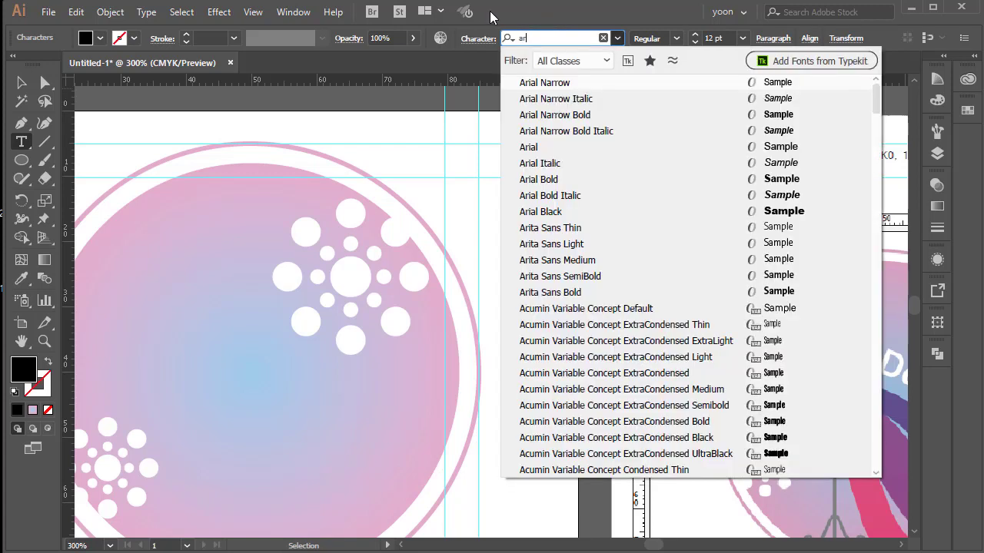
left_click(548, 146)
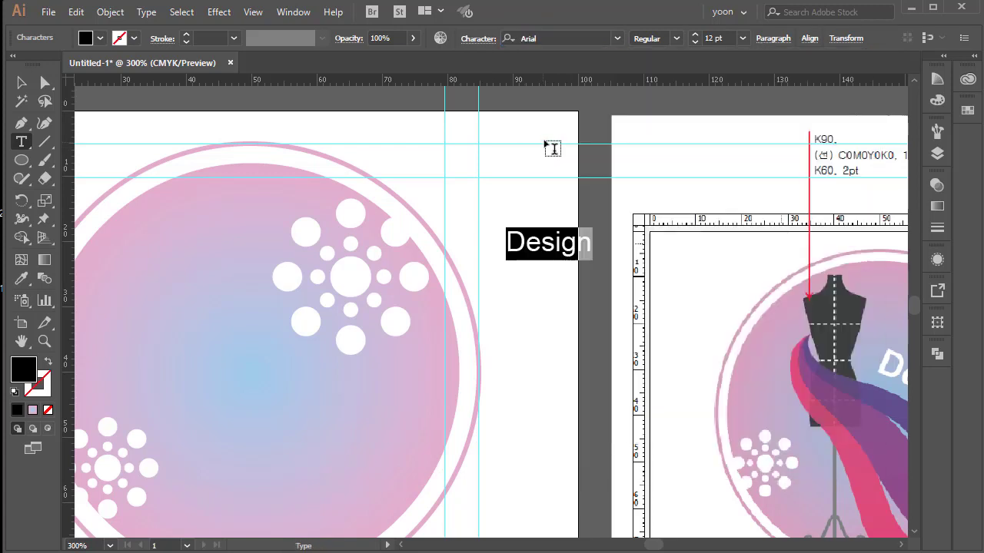
left_click(676, 38)
left_click(662, 156)
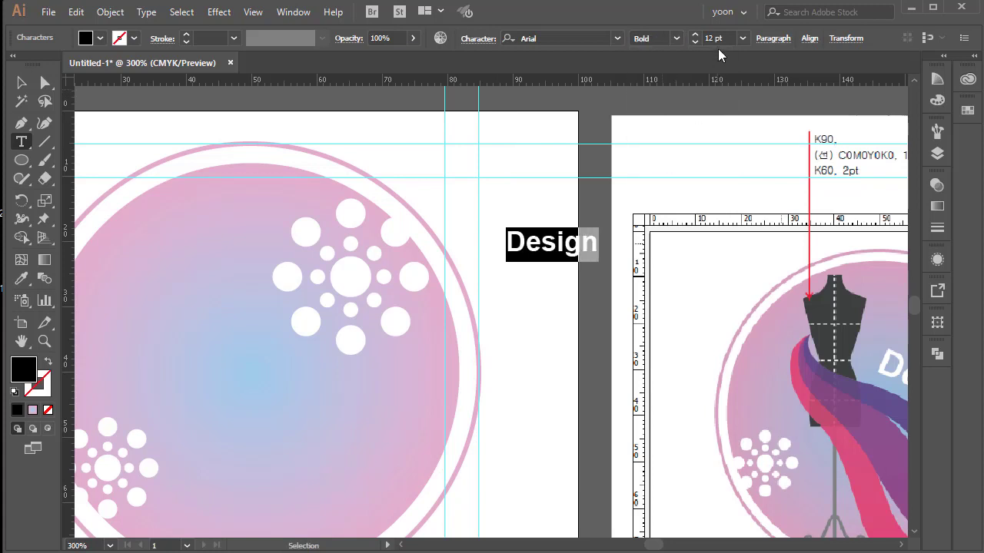
left_click(713, 38)
type("22")
key("Return")
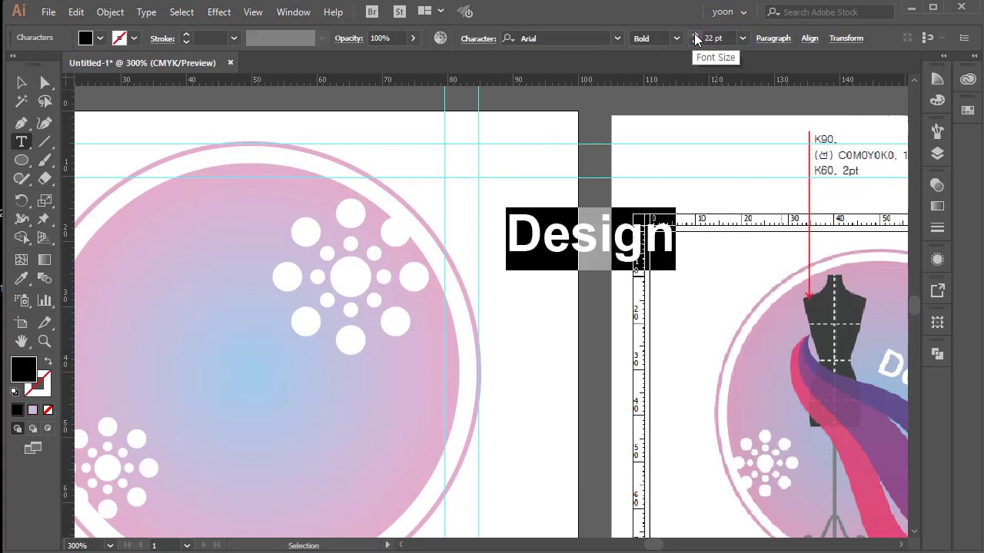
Move the "Design" text onto the emblem over the upper flower and fill it with white
left_click(22, 82)
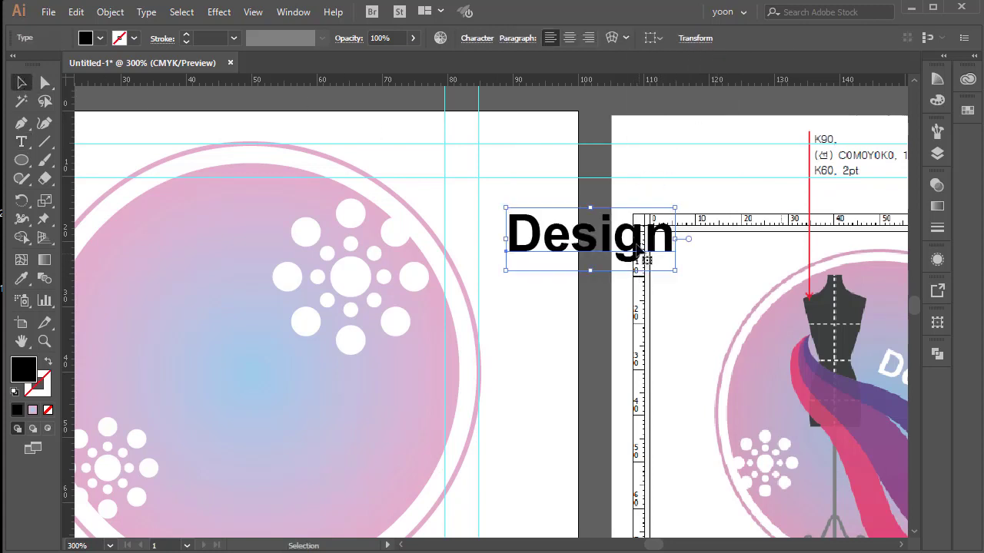
left_click_drag(573, 244, 396, 286)
left_click(100, 38)
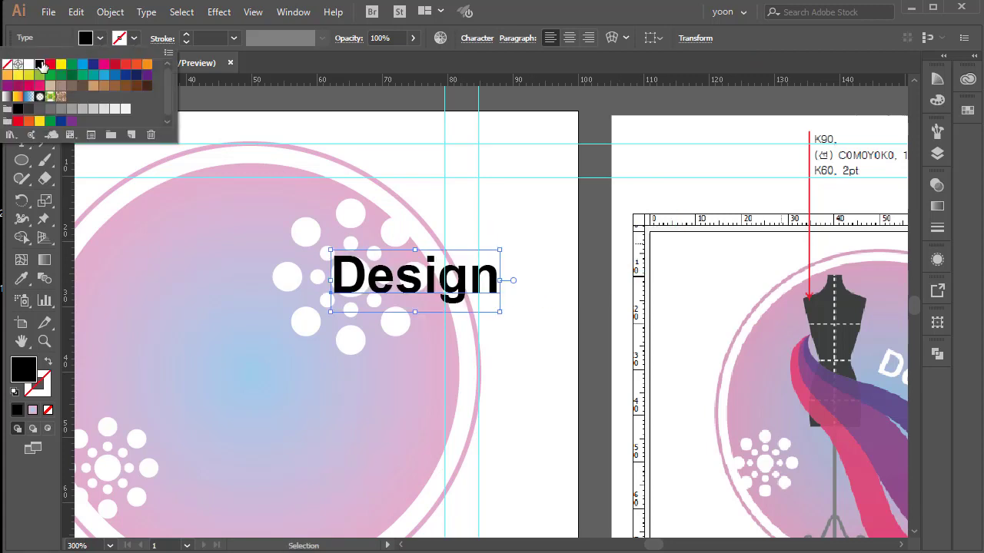
left_click(31, 66)
Rotate the "Design" text about 20° clockwise and place it below the upper flower, near the gradient circle's centre
left_click(506, 244)
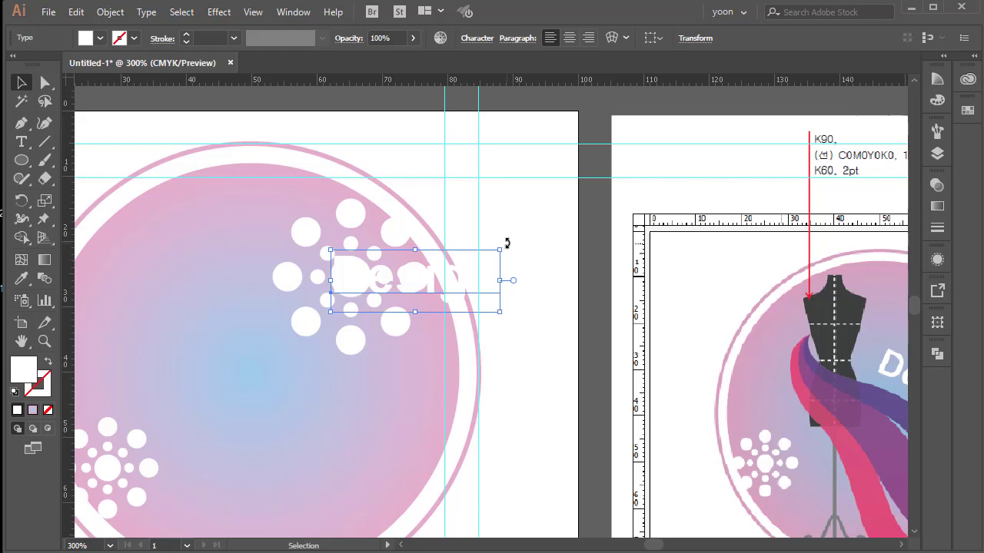
left_click_drag(508, 243, 513, 278)
left_click_drag(431, 314, 330, 396)
Shrink the upper flower towards its upper-right corner to about 16 mm across, as in the reference emblem
key("space")
left_click_drag(756, 465, 518, 354)
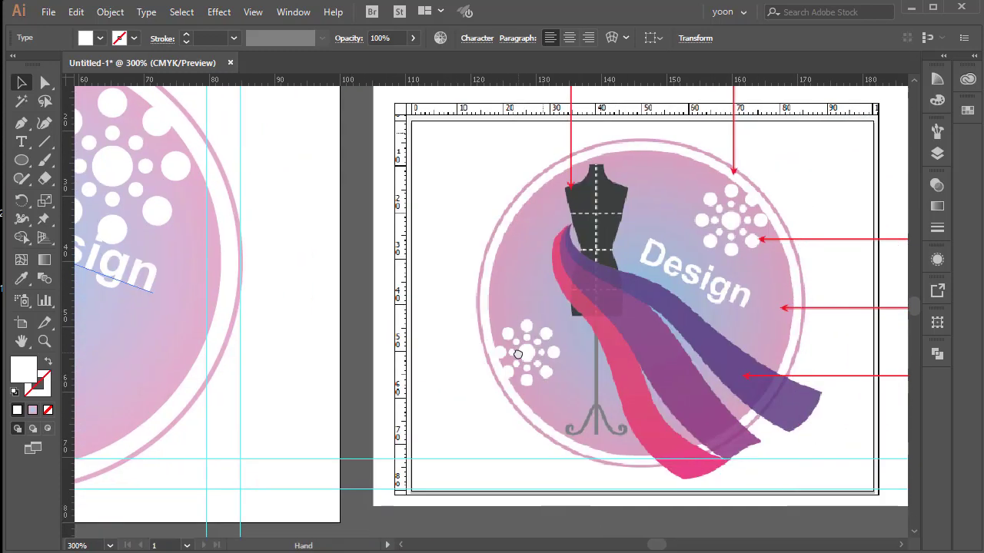
scroll(676, 361, "left", 5)
left_click(386, 229)
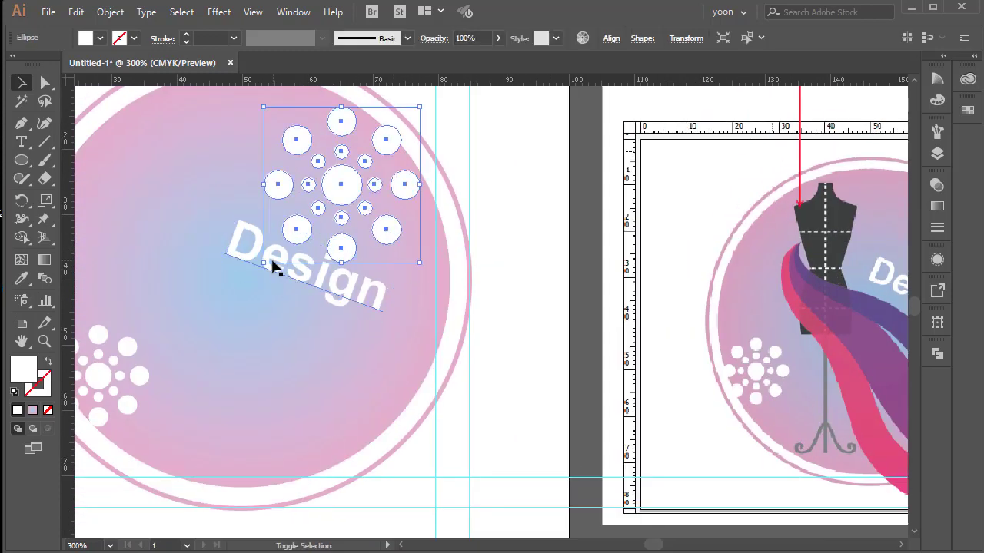
left_click_drag(273, 266, 318, 207)
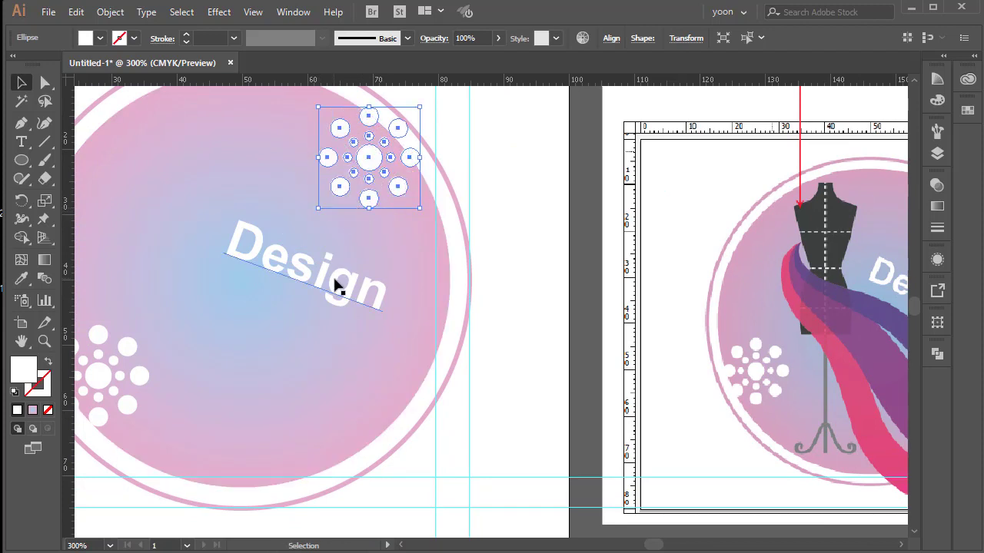
Move the "Design" text up closer to the upper flower and tilt it slightly further clockwise
left_click_drag(336, 286, 355, 254)
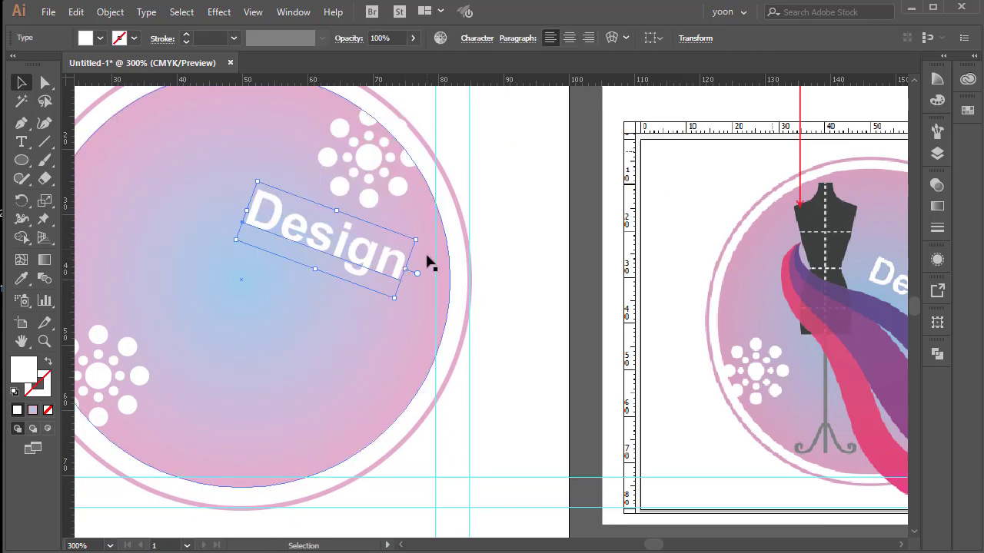
left_click_drag(422, 233, 430, 248)
left_click(523, 269)
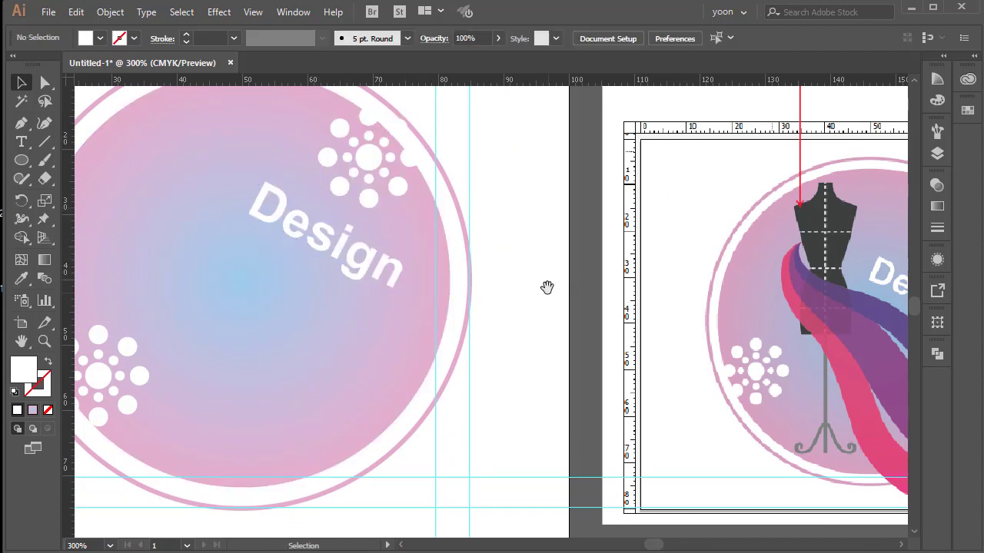
Draw a rectangle about 22 mm wide and 39 mm high between the emblem and the reference, and fill it with black
left_click_drag(546, 286, 517, 301)
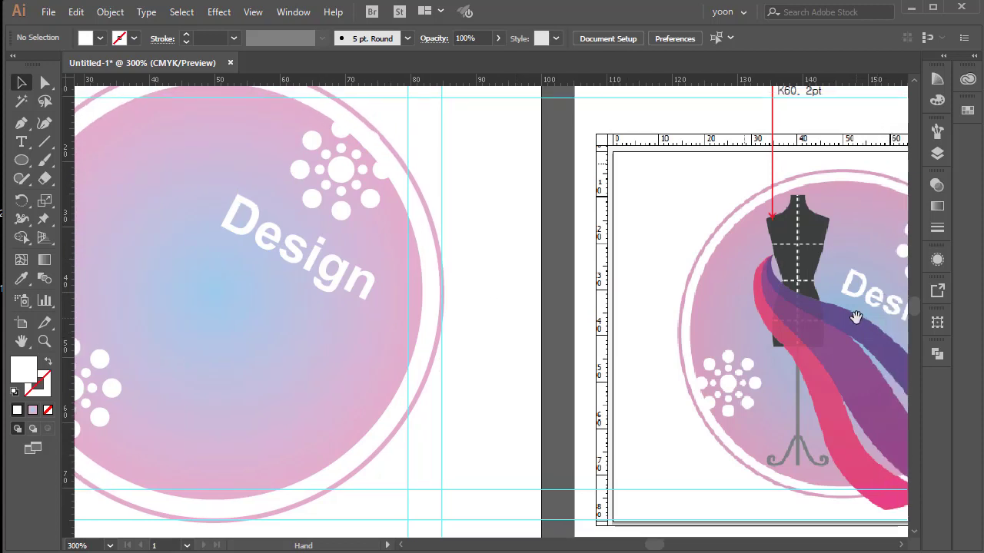
left_click_drag(855, 316, 767, 315)
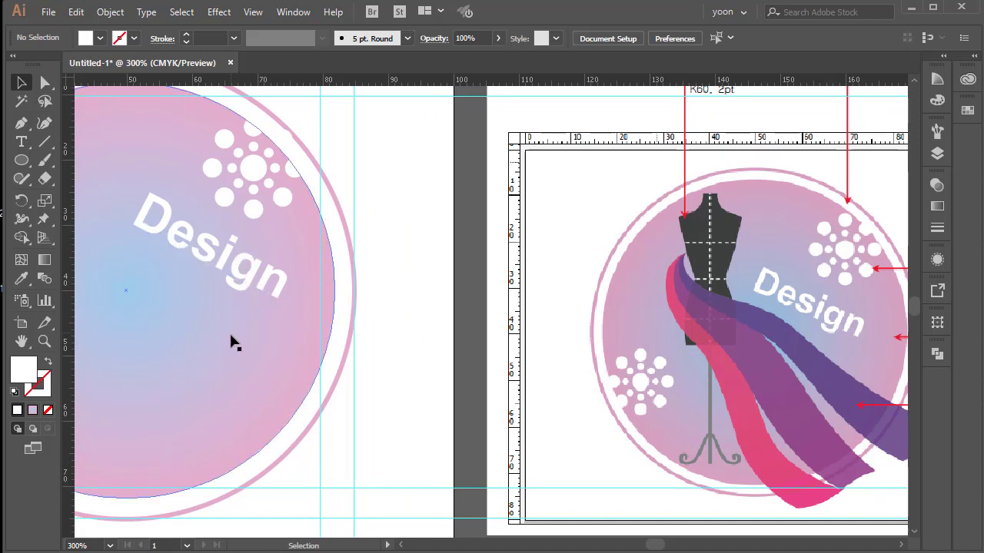
left_click(189, 345)
left_click_drag(189, 346, 261, 349)
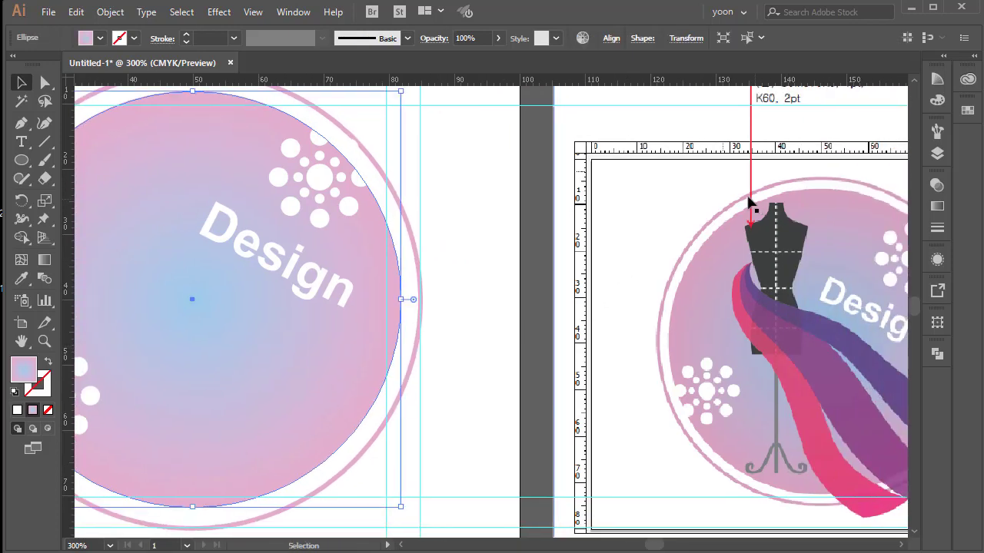
left_click_drag(503, 298, 552, 267)
left_click_drag(21, 159, 81, 163)
left_click_drag(394, 163, 539, 415)
left_click(100, 38)
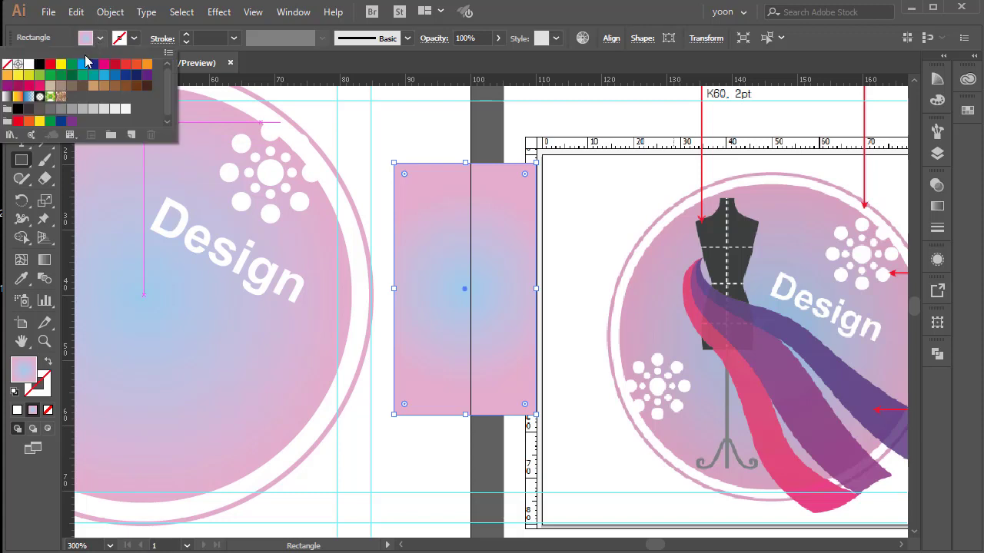
left_click(39, 64)
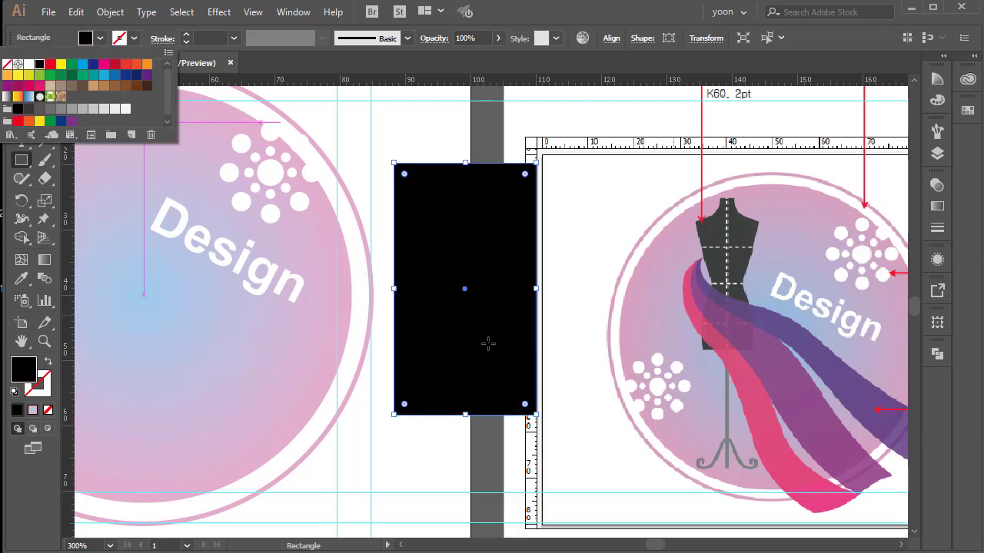
left_click(507, 15)
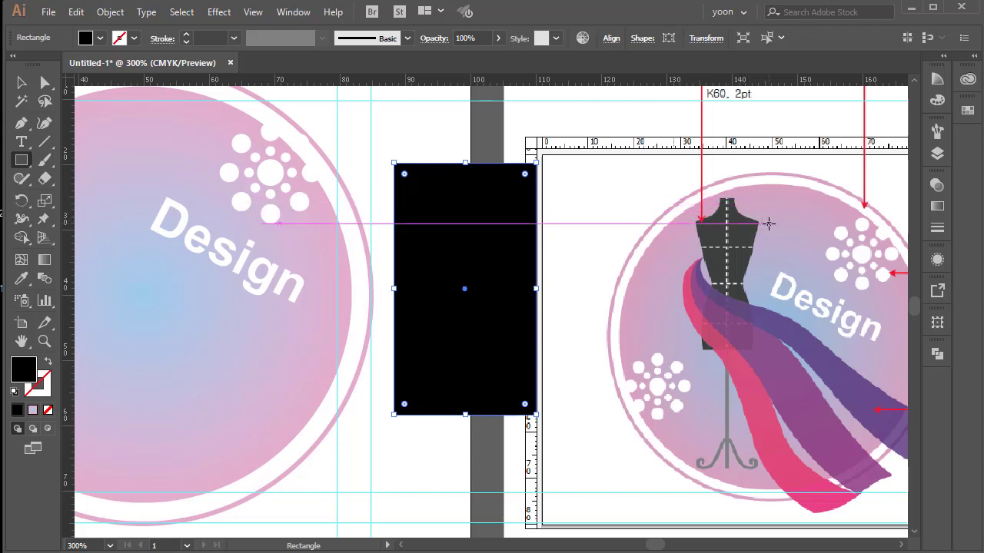
Narrow the black rectangle from both sides to about 12 mm wide, keeping its height
left_click(22, 83)
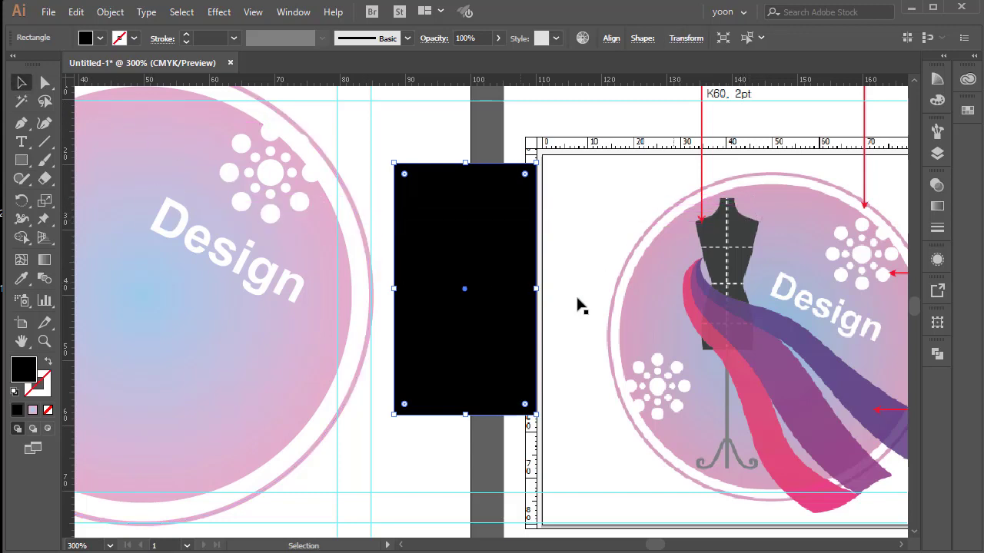
left_click_drag(535, 289, 476, 315)
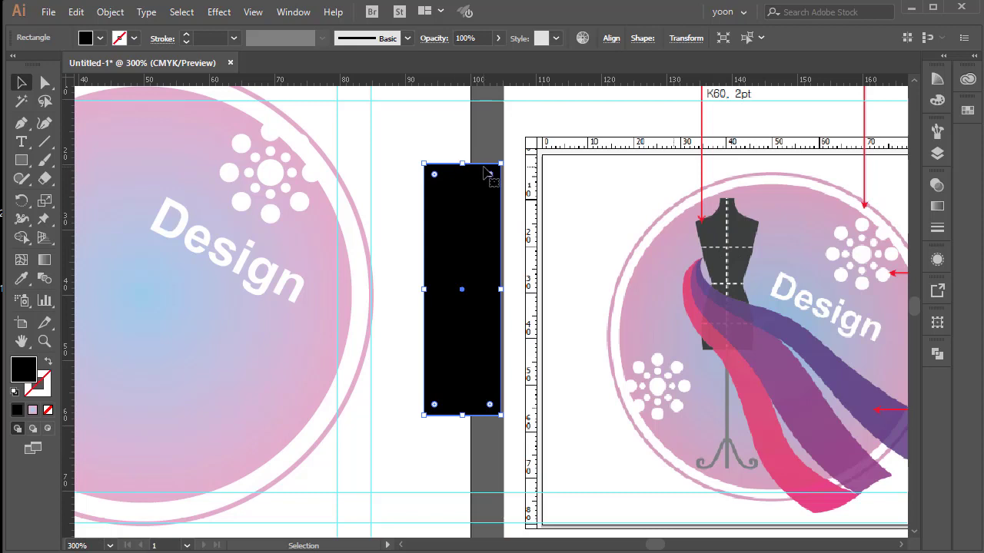
Add anchor points to the black rectangle: one near the right end of its top edge and two on its left edge at about Y 40 and 50 mm
left_click(21, 123)
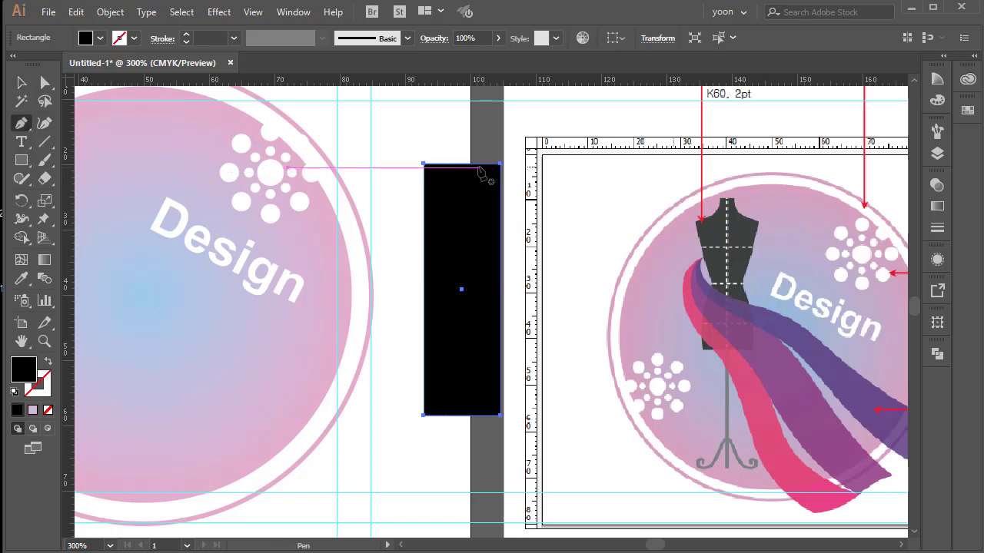
key("ctrl+plus")
key("ctrl+plus")
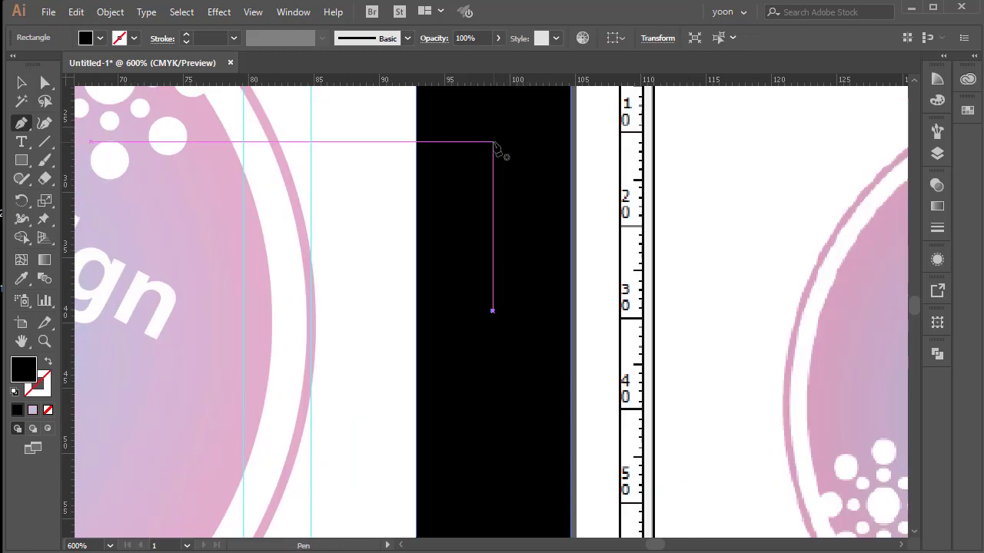
left_click_drag(506, 215, 492, 346)
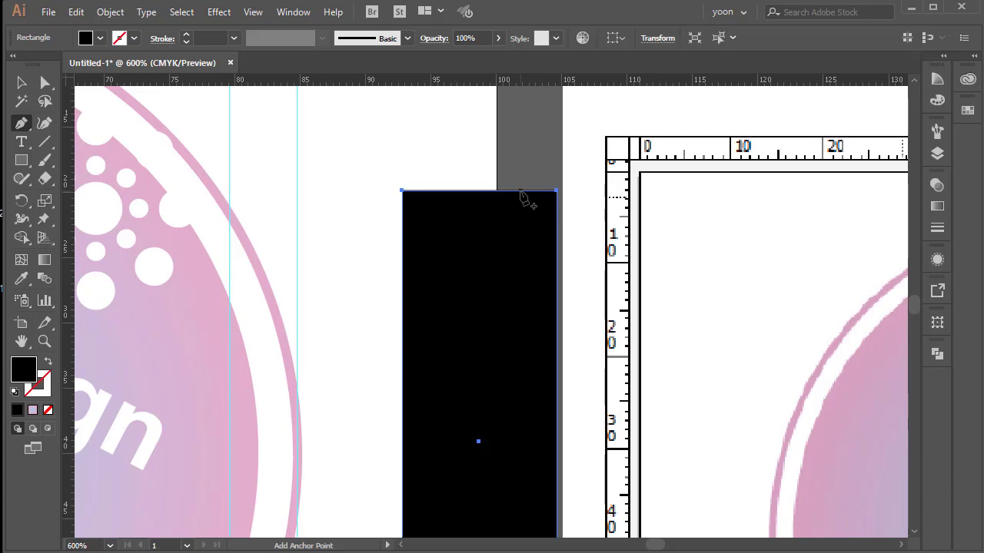
left_click(520, 192)
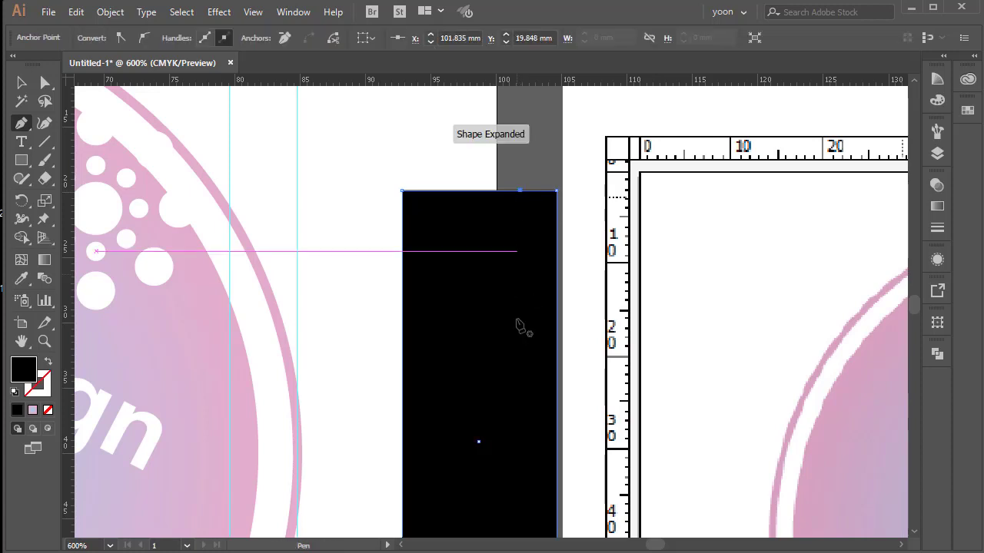
left_click_drag(515, 432, 419, 289)
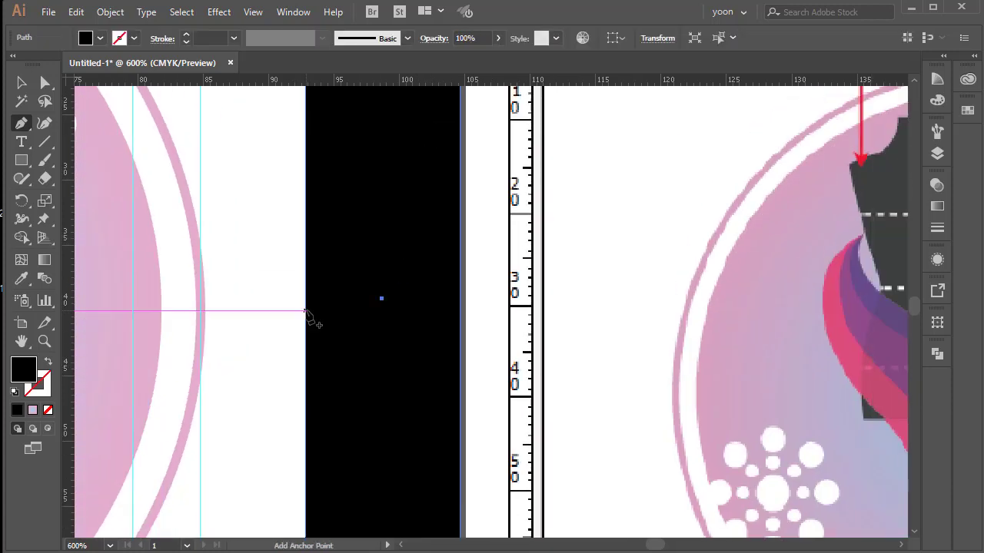
left_click(305, 309)
left_click(305, 445)
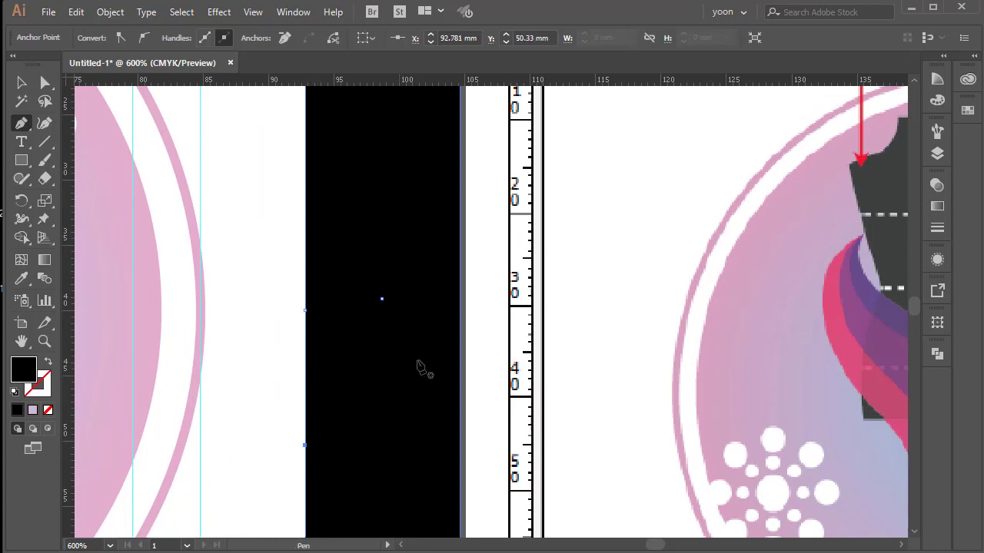
Move the upper anchor on the rectangle's left edge inward to X 95.603 mm to shape the waist
key("ctrl+plus")
left_click_drag(567, 383, 518, 500)
left_click(22, 82)
left_click(606, 382)
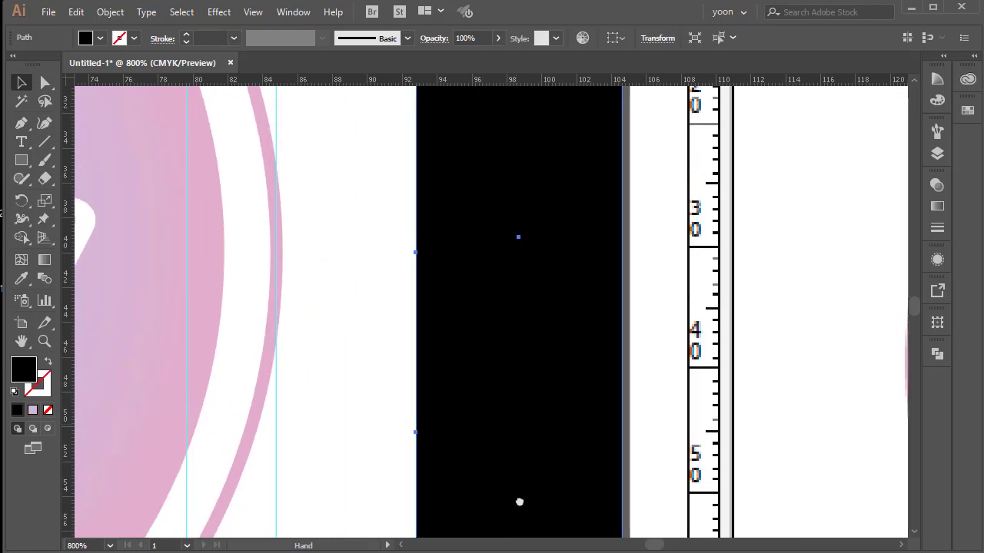
mouse_move(536, 305)
left_mouse_down()
mouse_move(522, 487)
mouse_move(544, 408)
mouse_move(545, 297)
mouse_move(534, 291)
left_mouse_up()
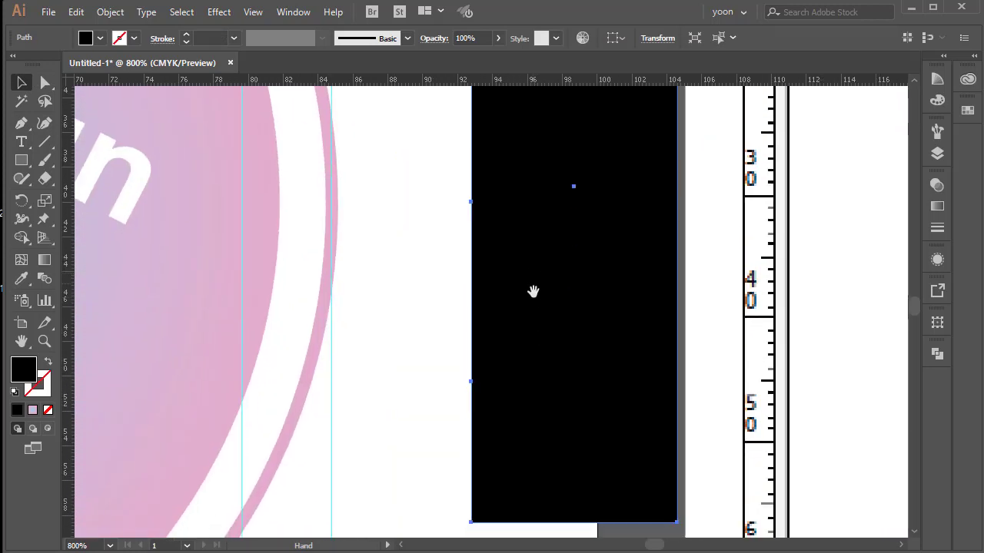
left_click_drag(563, 331, 520, 389)
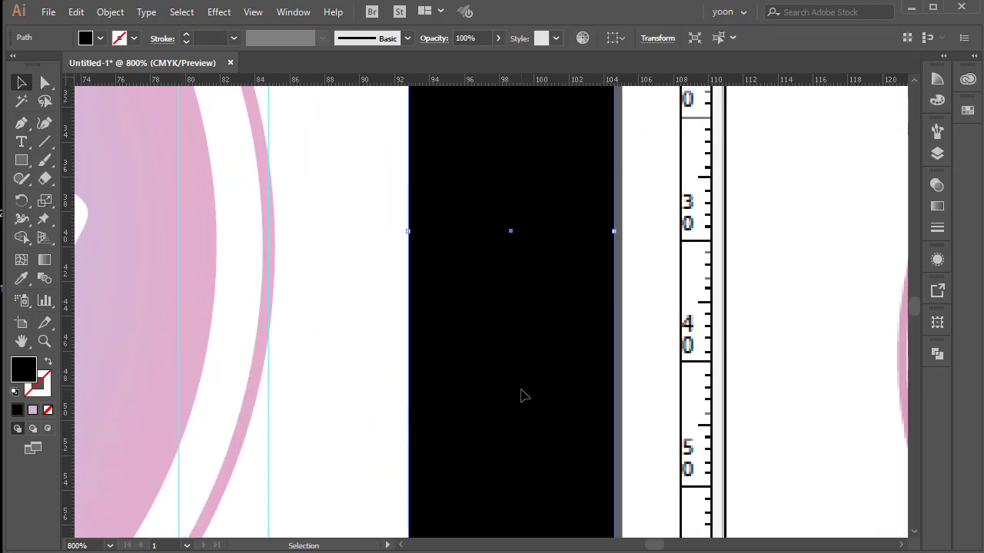
left_click(44, 82)
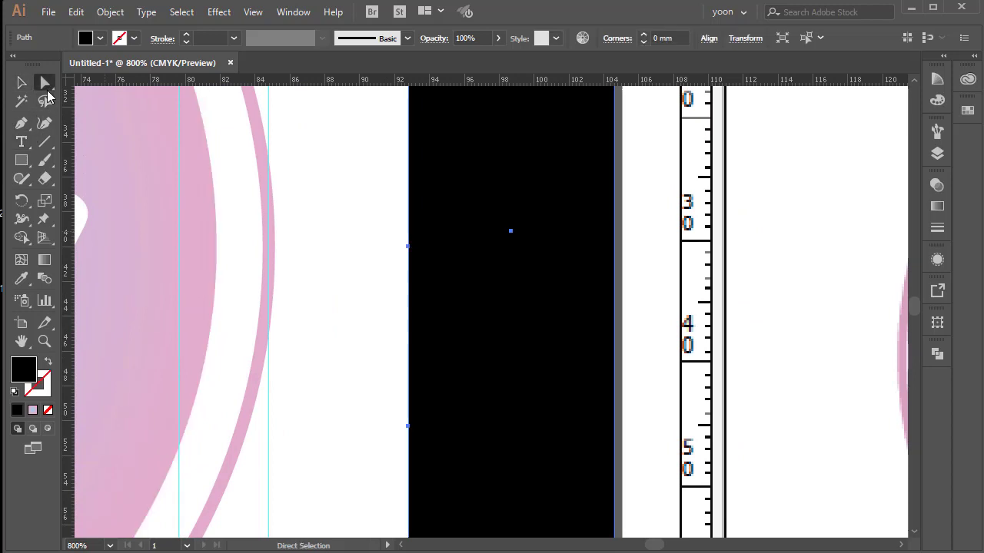
left_click(409, 247)
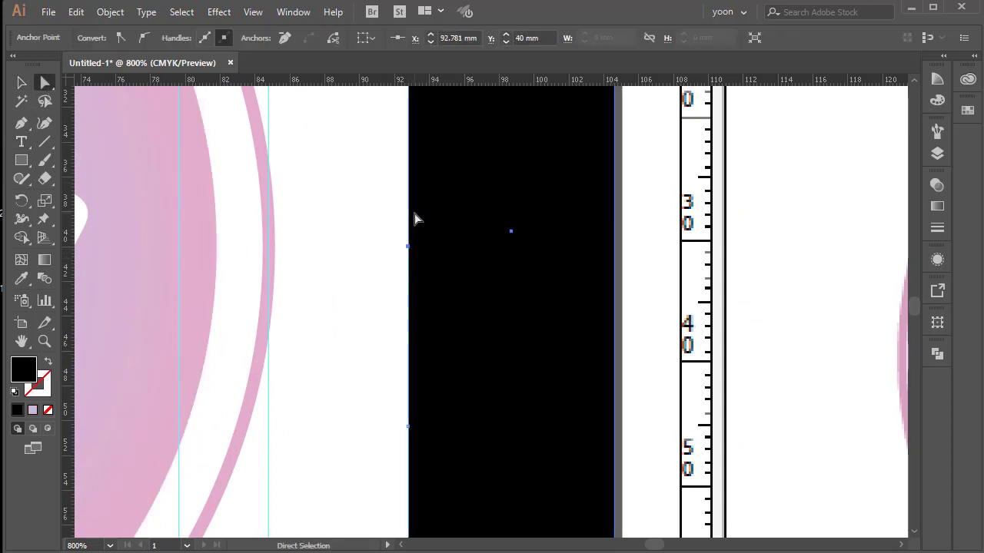
key("Right")
key("Right")
key("Right")
key("Right")
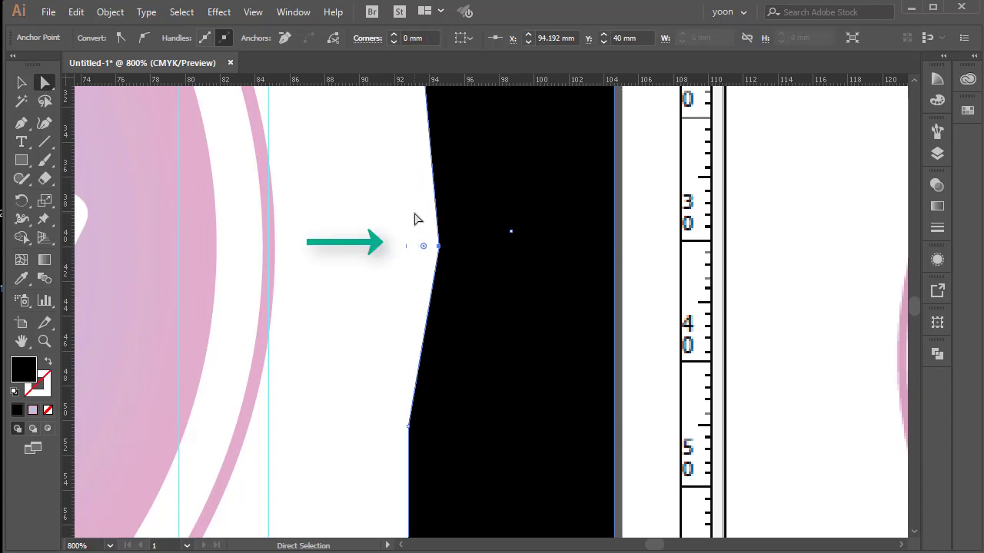
key("Right")
key("Right")
key("Right")
key("Right")
key("ctrl+minus")
key("ctrl+minus")
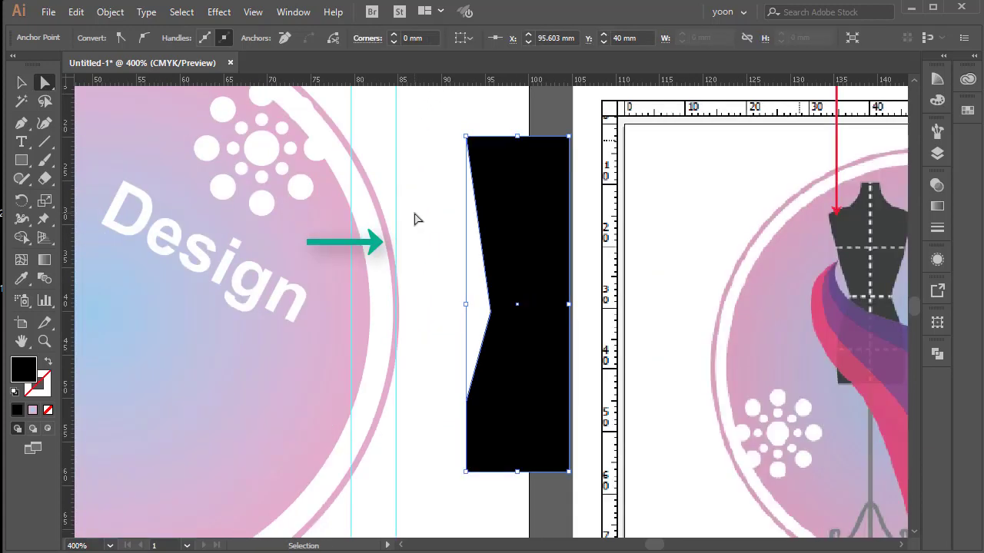
Lower the black shape's top-left corner anchor to Y 24.434 mm to form a sloping shoulder
scroll(362, 380, "right", 2)
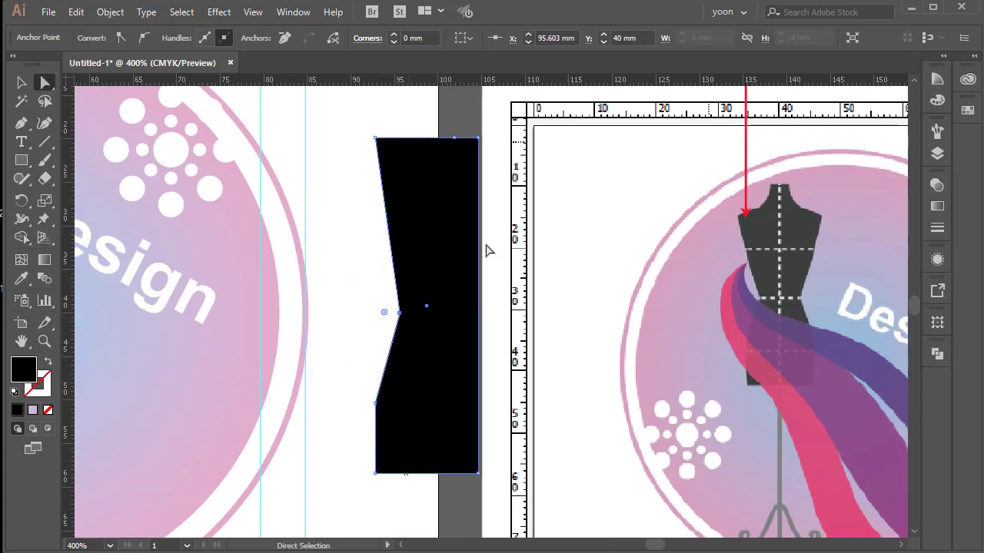
left_click(375, 139)
key("Down")
key("Down")
key("Down")
key("Down")
key("Down")
key("Down")
key("Down")
key("Down")
key("Down")
key("Down")
key("Down")
key("Down")
key("Down")
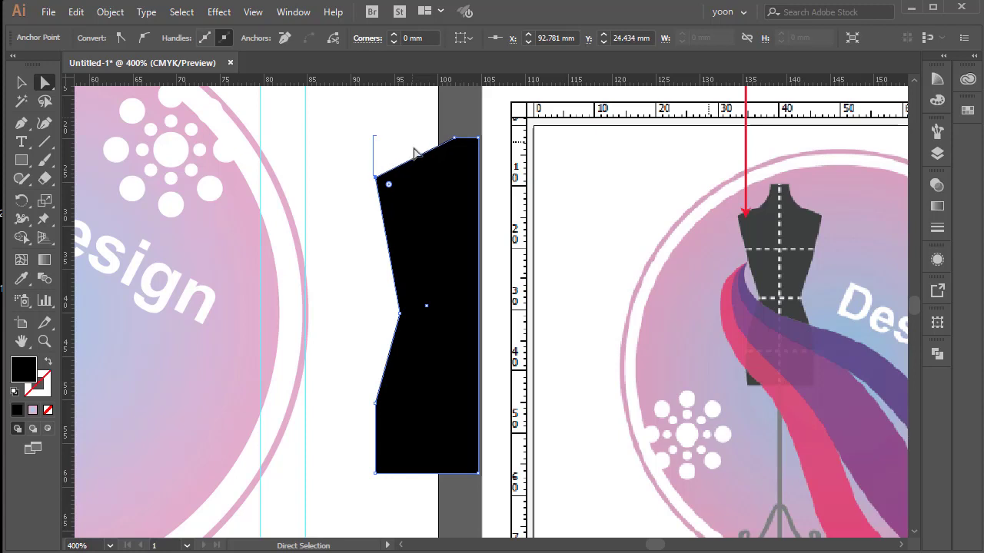
left_click(350, 261)
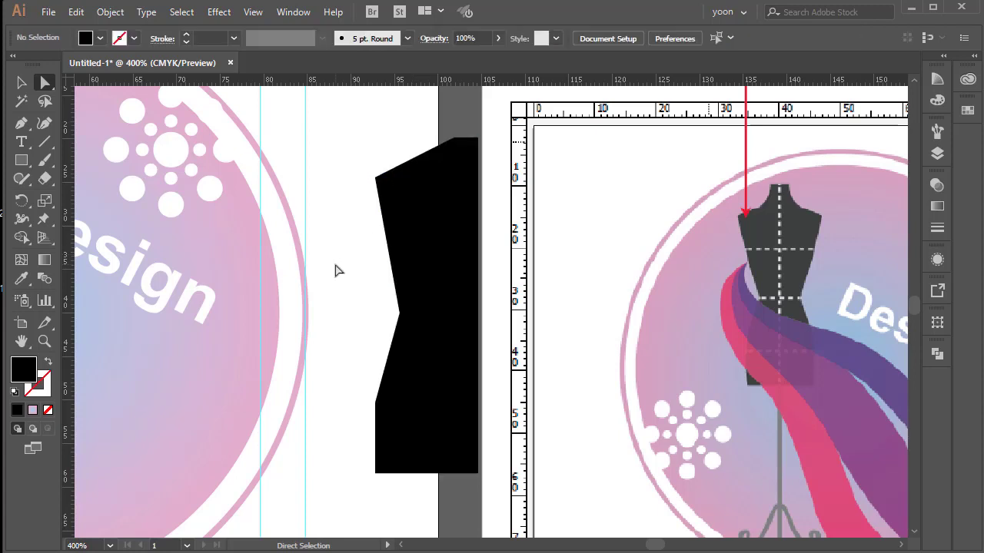
left_click(377, 401)
left_click(557, 465)
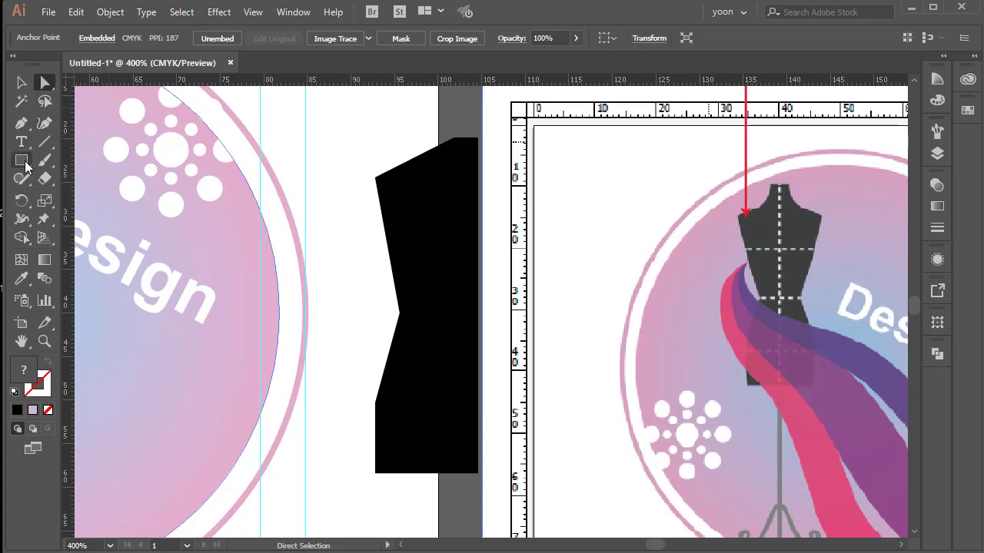
Draw a rounded rectangle about 11 mm across with large corner radii over the reference image, and fill it with yellow
left_click_drag(21, 160, 78, 178)
mouse_move(582, 197)
left_mouse_down()
mouse_move(666, 270)
mouse_move(682, 303)
mouse_move(698, 299)
mouse_move(684, 314)
mouse_move(680, 289)
left_mouse_up()
key("Down")
key("Down")
key("Down")
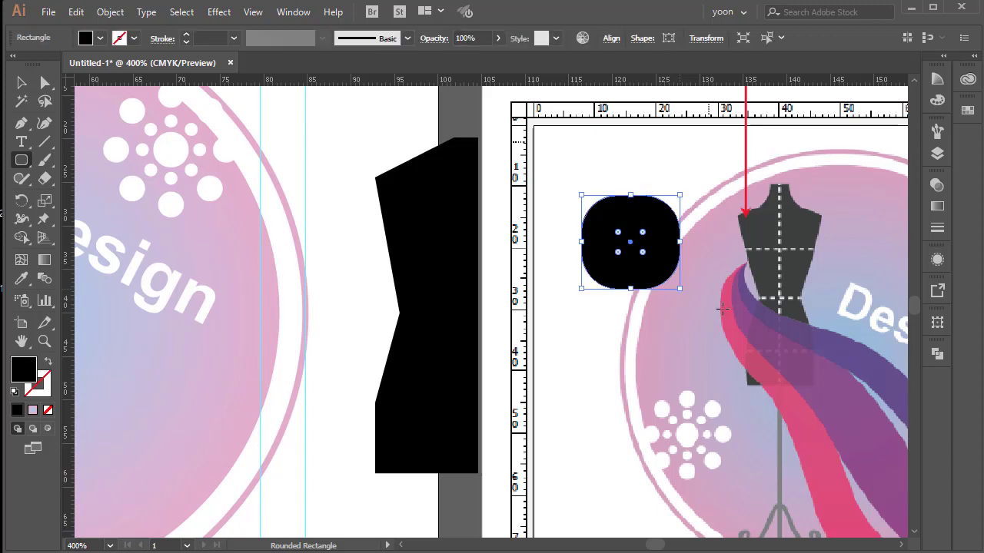
left_click(23, 83)
left_click(100, 37)
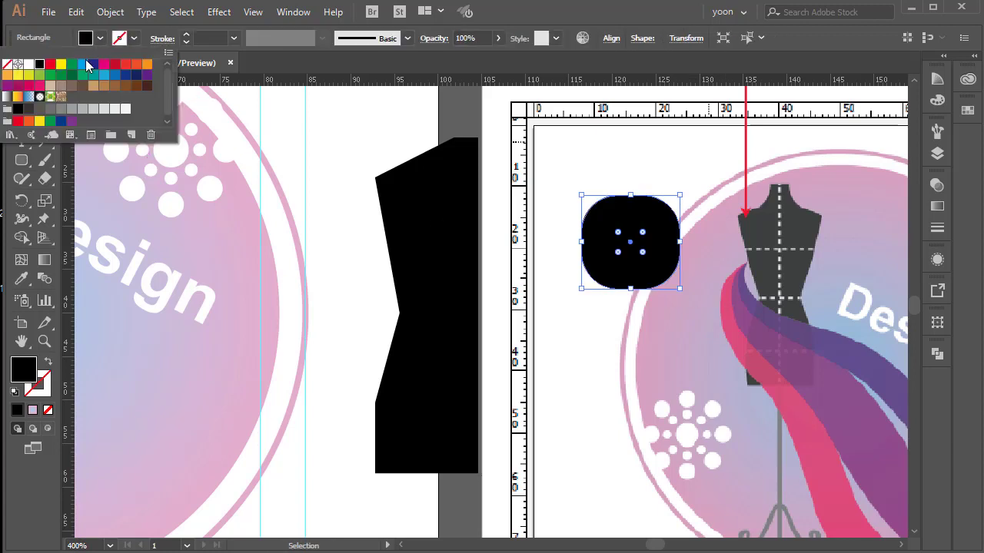
left_click(63, 66)
Place the yellow shape over the sloping shoulder of the black body and tilt it slightly counter-clockwise
left_click_drag(639, 207, 421, 106)
left_click(422, 198)
left_click(401, 136)
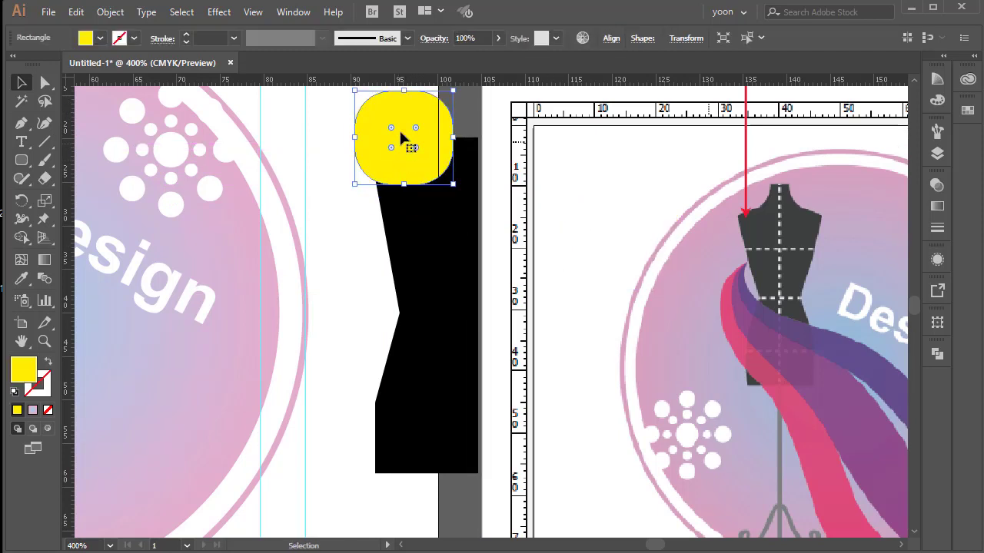
left_click_drag(347, 184, 359, 202)
left_click(570, 196)
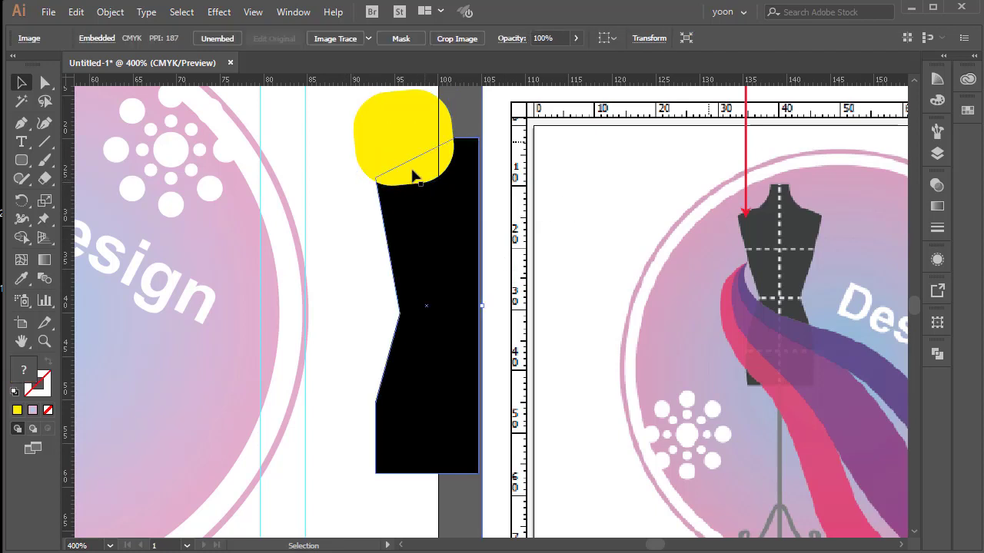
left_click_drag(409, 170, 407, 172)
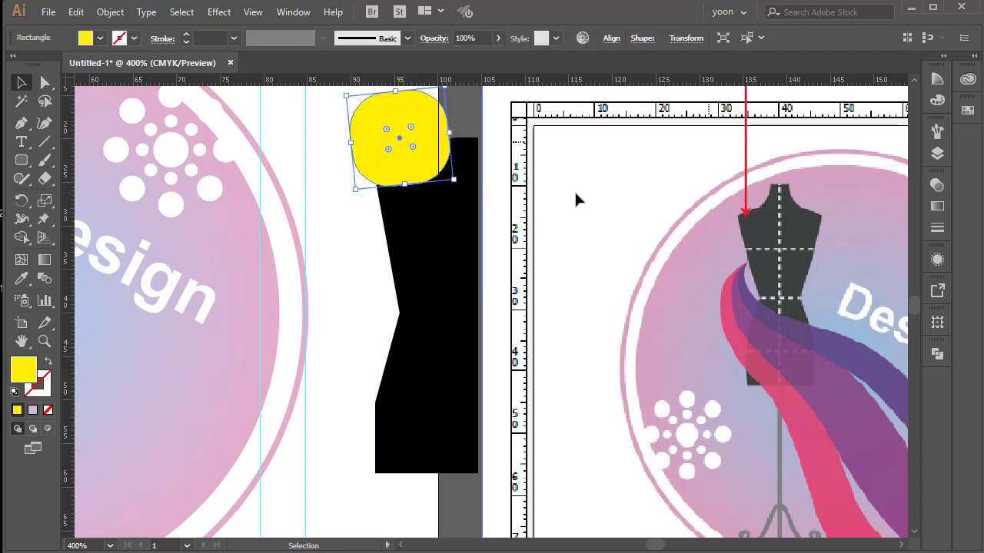
left_click(580, 202)
Widen the yellow shape outward to the left to about 13 mm
left_click(371, 175)
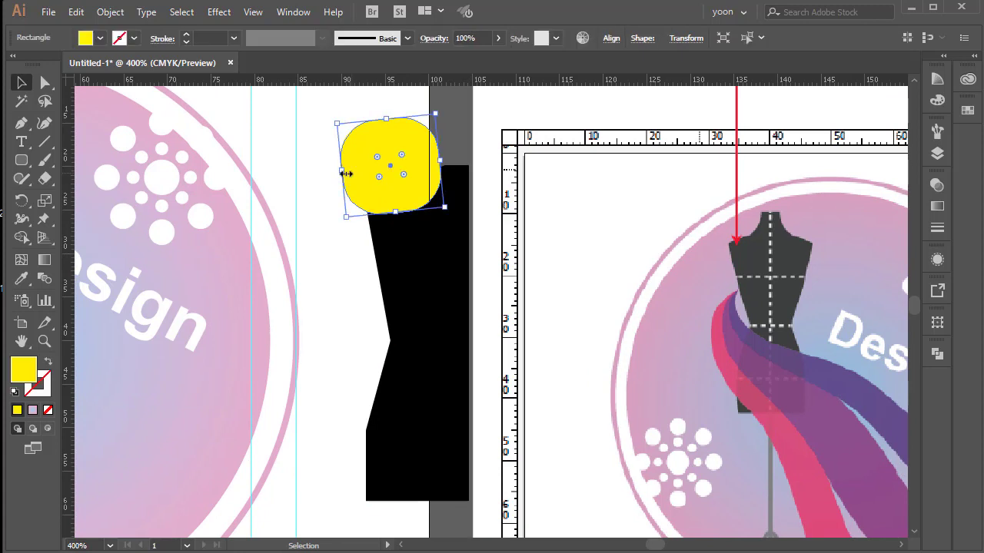
left_click_drag(342, 172, 327, 173)
left_click(577, 230)
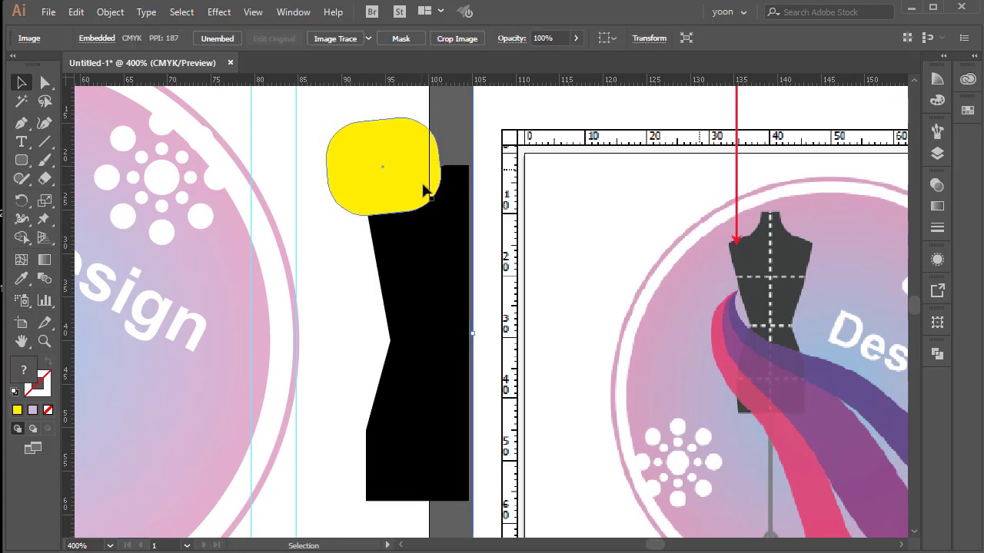
Divide the black body and the yellow shape with Pathfinder, and ungroup the resulting pieces
left_click(428, 240)
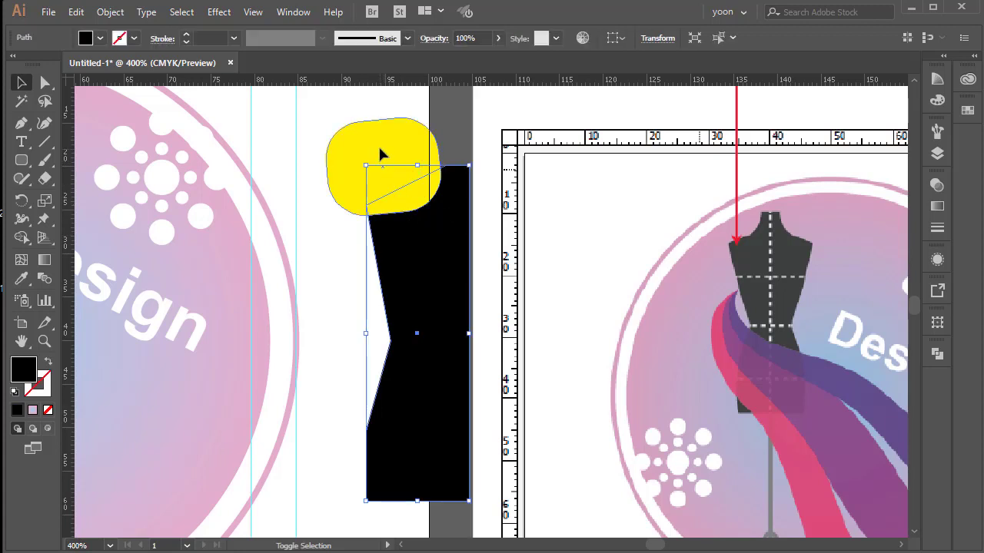
left_click(382, 154, "shift")
left_click(937, 353)
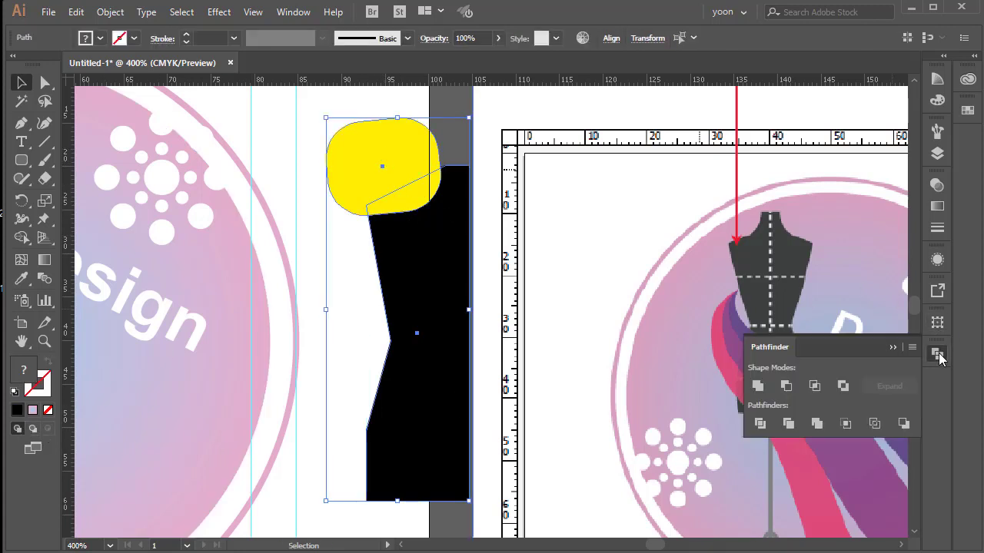
left_click(759, 423)
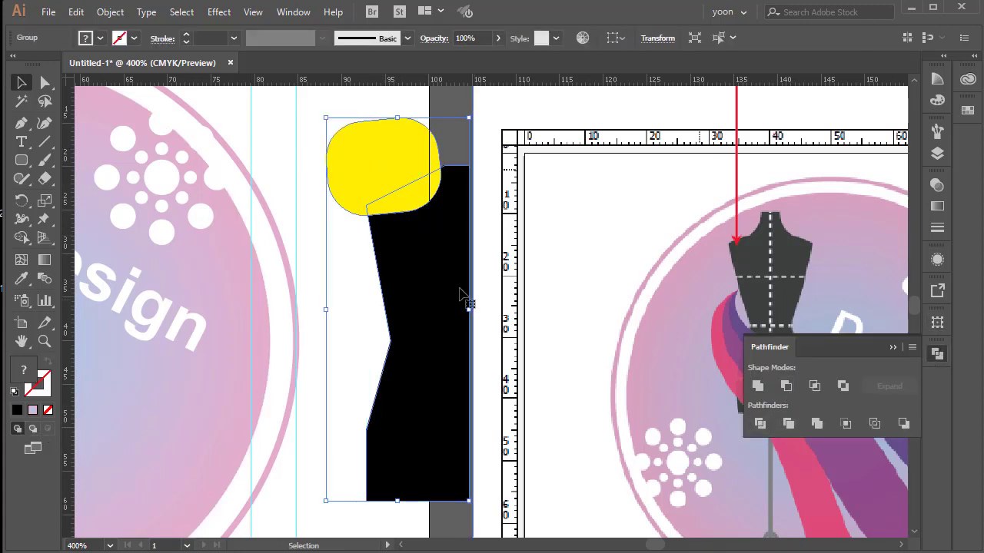
right_click(429, 244)
left_click(504, 370)
left_click(522, 272)
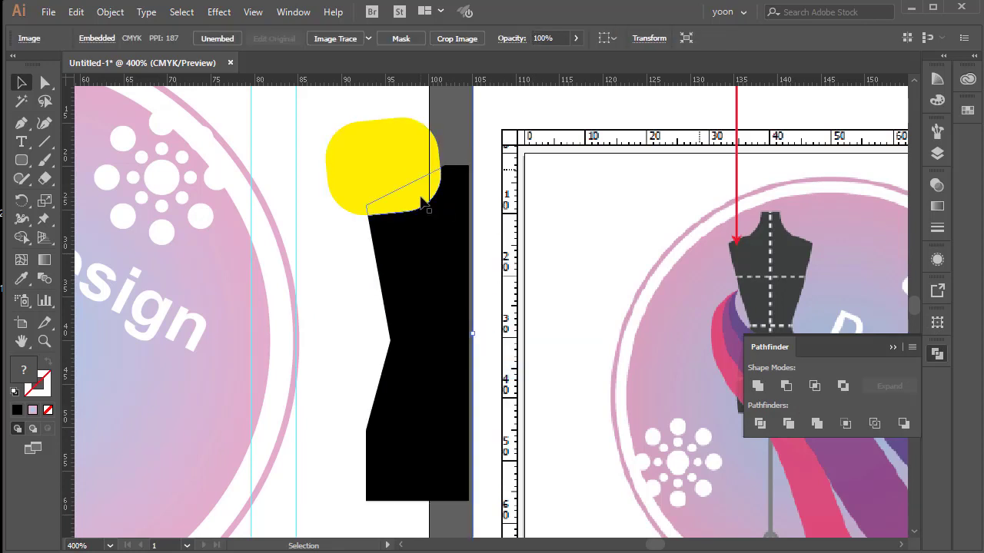
Delete the overlapping piece and the remaining yellow piece to leave a curved neck and shoulder on the black body
left_click(427, 196)
key("Delete")
left_click(404, 166)
key("Delete")
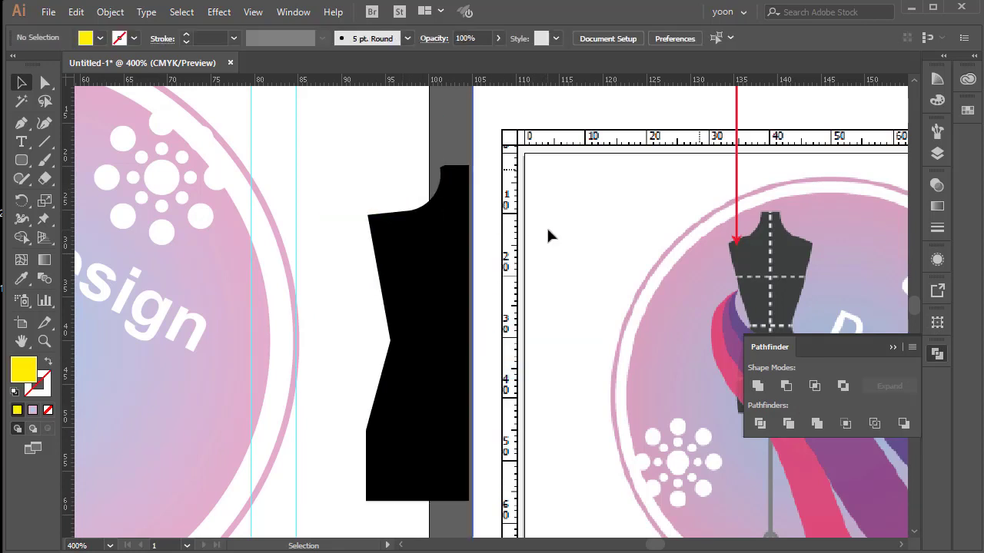
Narrow the black body half from its left side to about 9 mm and shift it left onto the artboard
left_click(548, 230)
left_click_drag(462, 365, 450, 355)
left_click(534, 389)
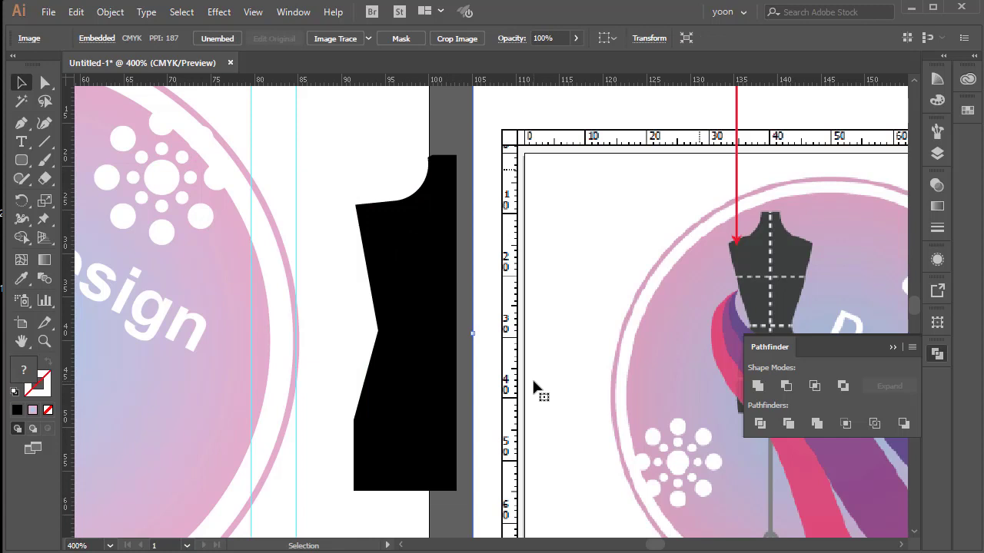
left_click(433, 369)
left_click_drag(353, 324, 378, 325)
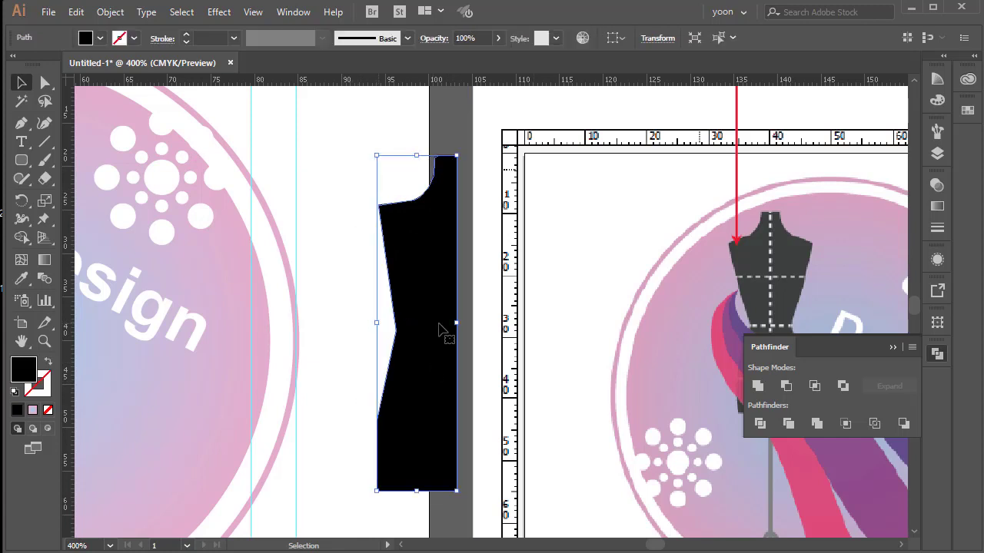
left_click(473, 336)
left_click_drag(432, 338, 377, 336)
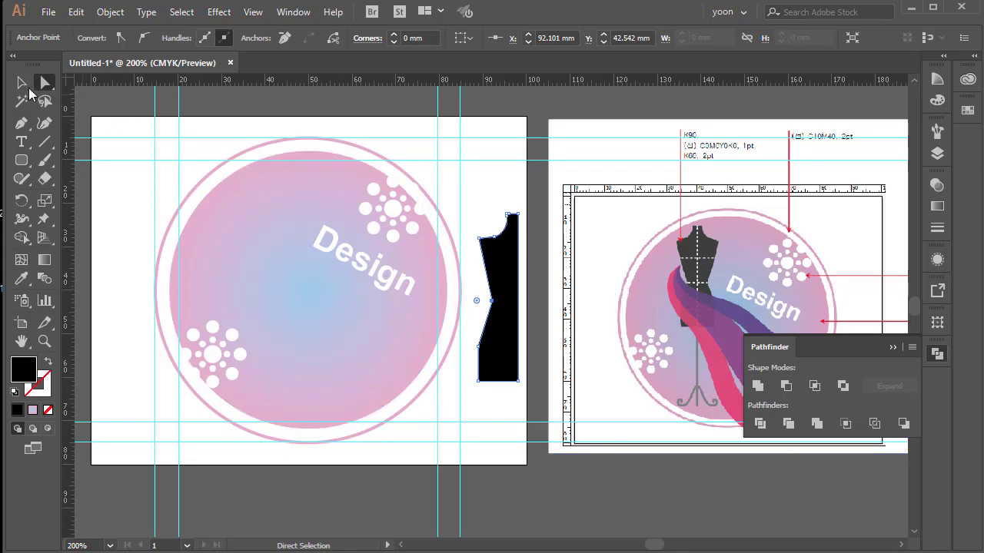
Reflect a copy of the black body half vertically about its straight inner edge to form the other half
left_click(22, 83)
left_click(504, 391)
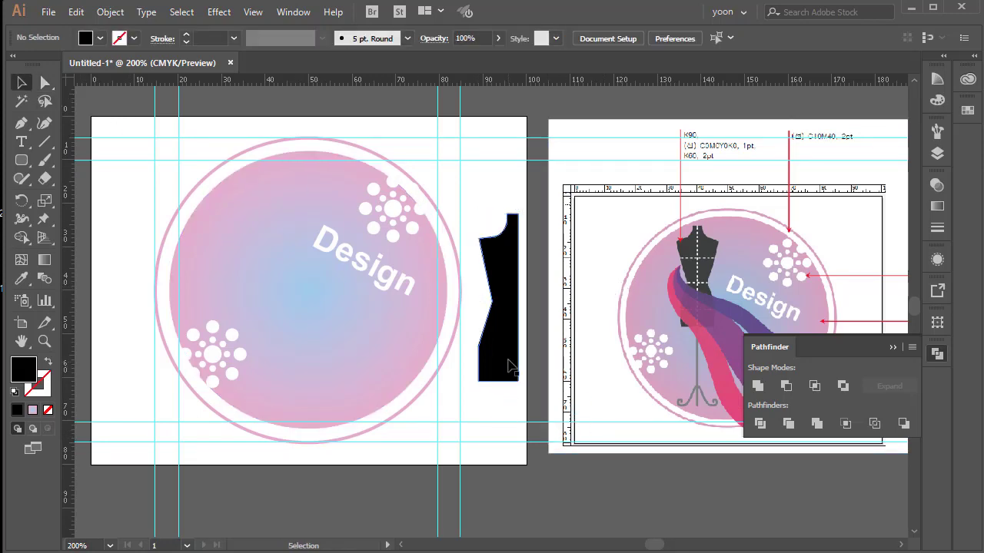
left_click(505, 359)
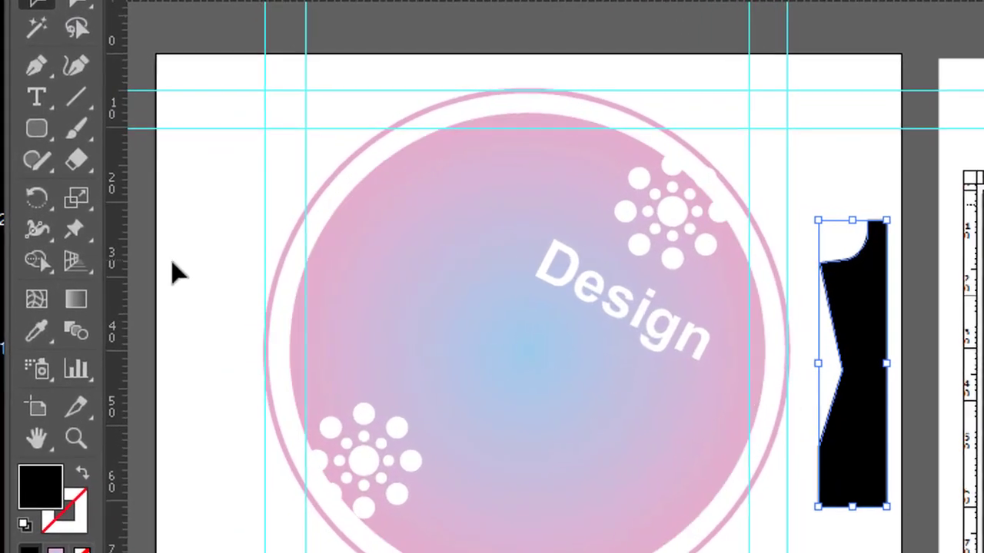
left_click_drag(37, 197, 121, 229)
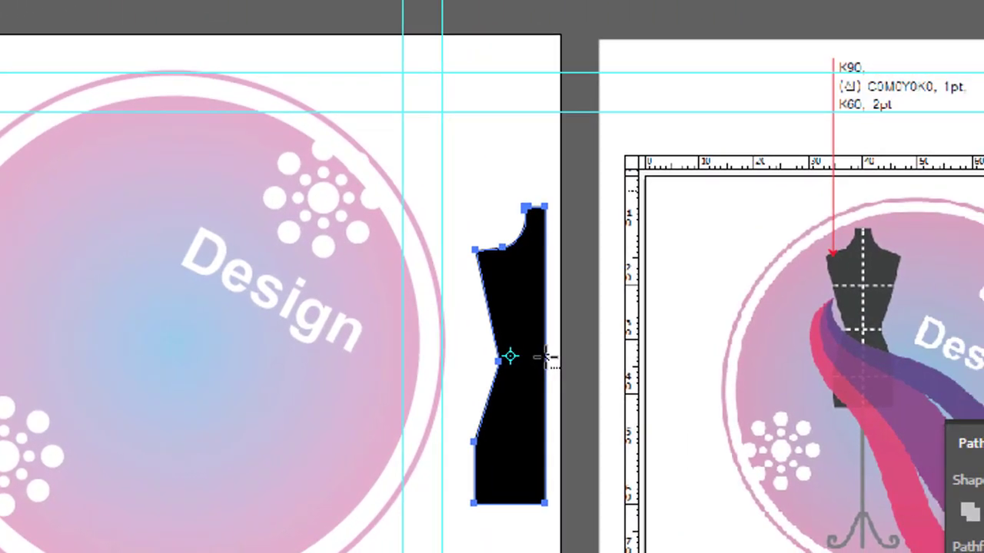
left_click(545, 356, "alt")
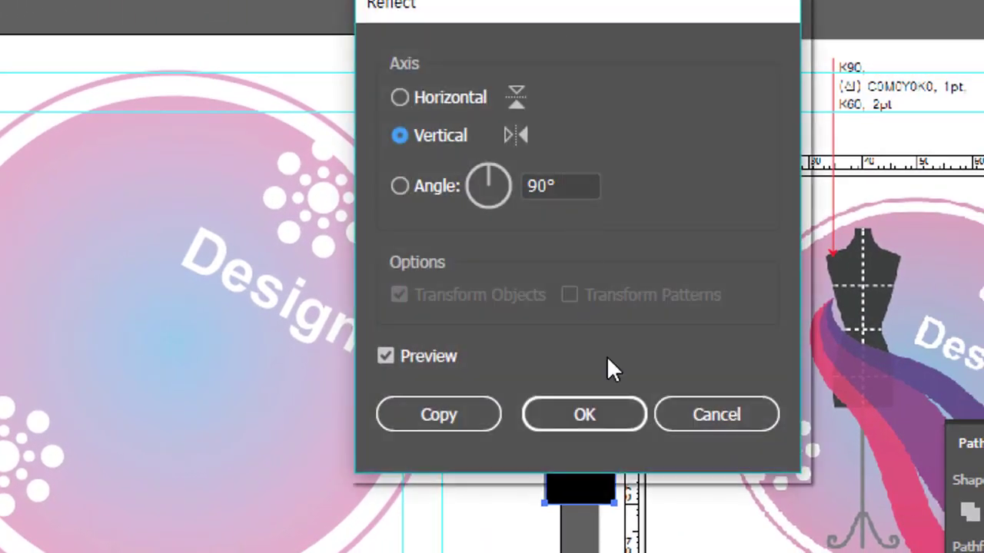
left_click_drag(542, 24, 946, 58)
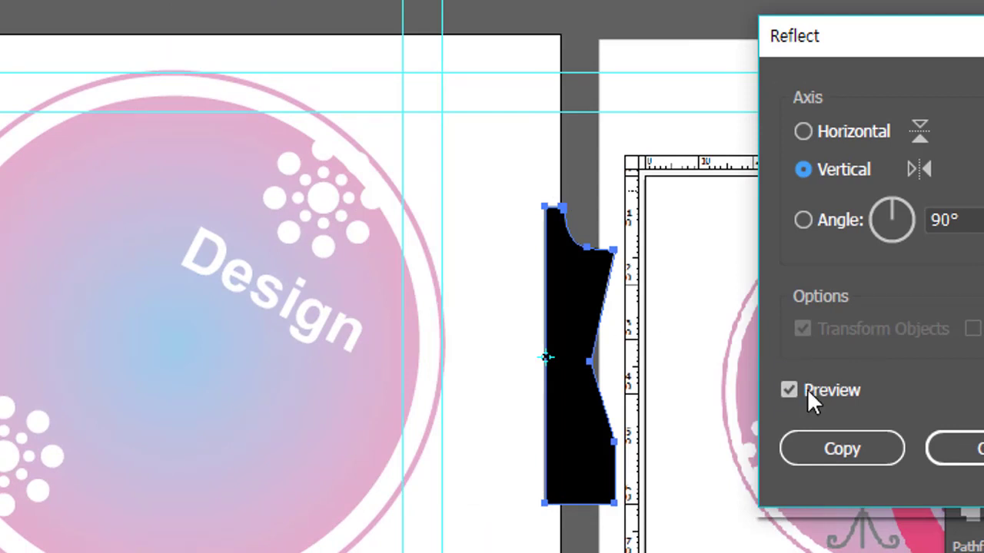
left_click(823, 452)
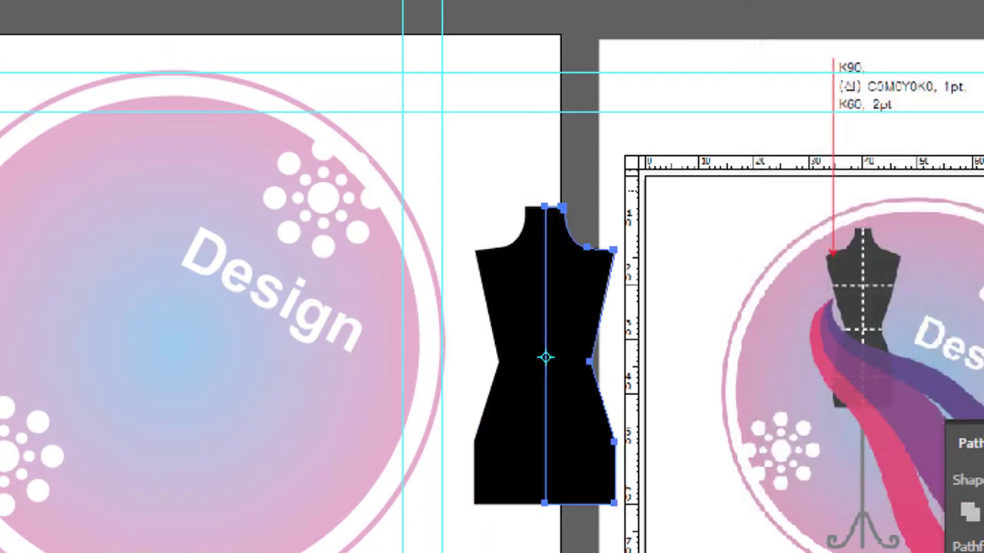
key("v")
key("ctrl+shift+a")
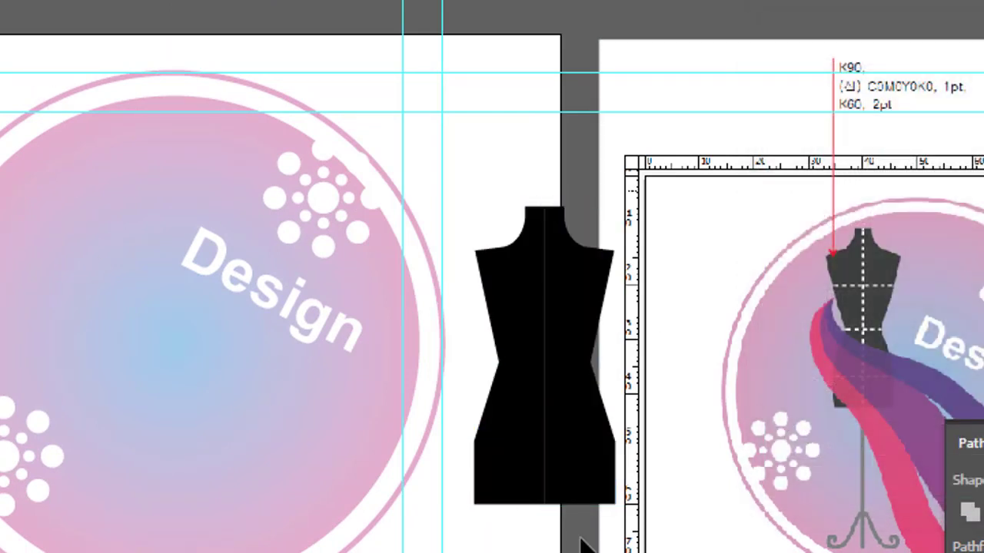
Shift the mirrored half slightly toward the original so that the two halves overlap along the centre
left_click(525, 357)
left_click(582, 338)
key("ctrl+plus")
key("ctrl+plus")
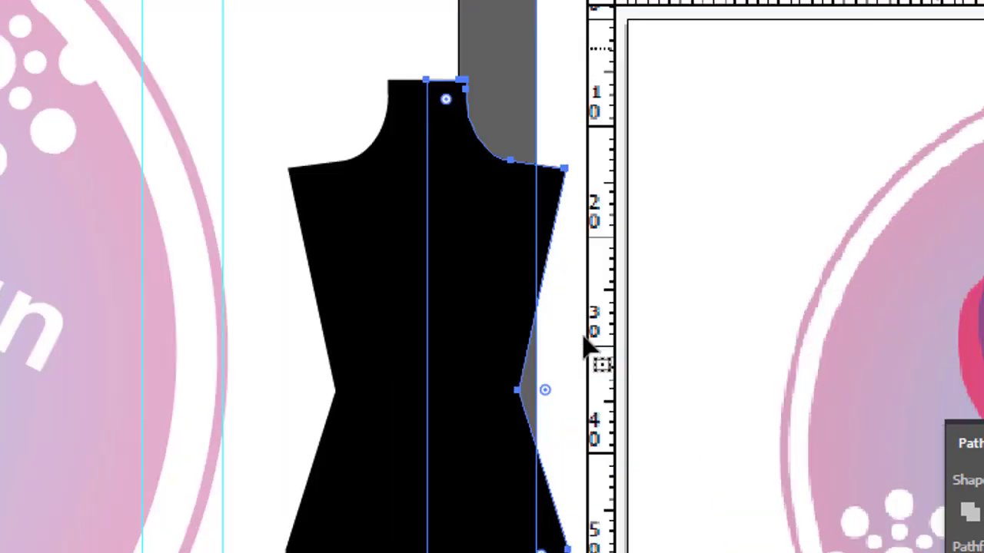
key("ctrl+plus")
left_click_drag(664, 411, 671, 551)
mouse_move(469, 413)
left_mouse_down()
mouse_move(440, 415)
mouse_move(468, 423)
left_mouse_up()
left_click(618, 434)
left_click(706, 450)
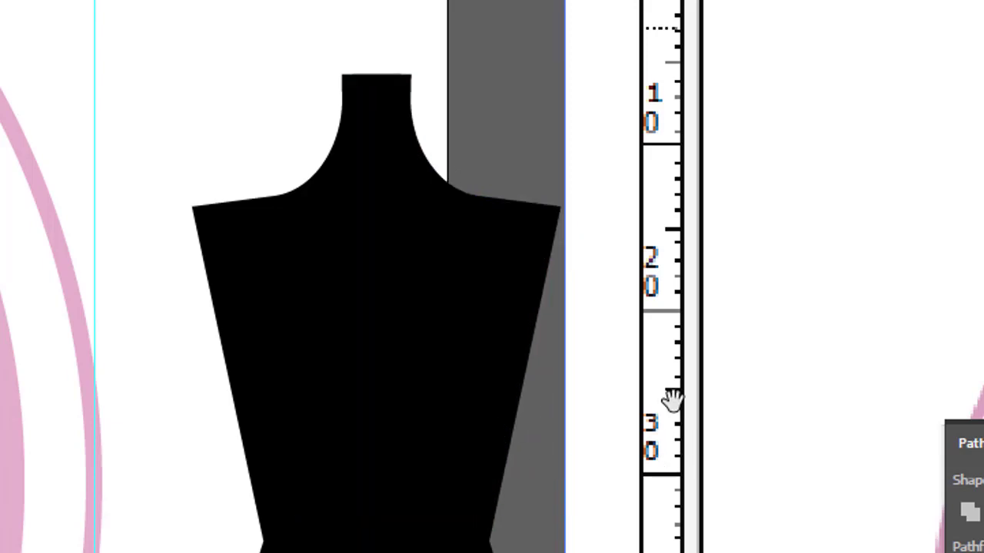
Lower the outer shoulder corner point of the original left half by about 0.7 mm to slope the shoulder
key("ctrl+minus")
key("ctrl+minus")
key("ctrl+minus")
key("ctrl+minus")
key("ctrl+plus")
key("ctrl+plus")
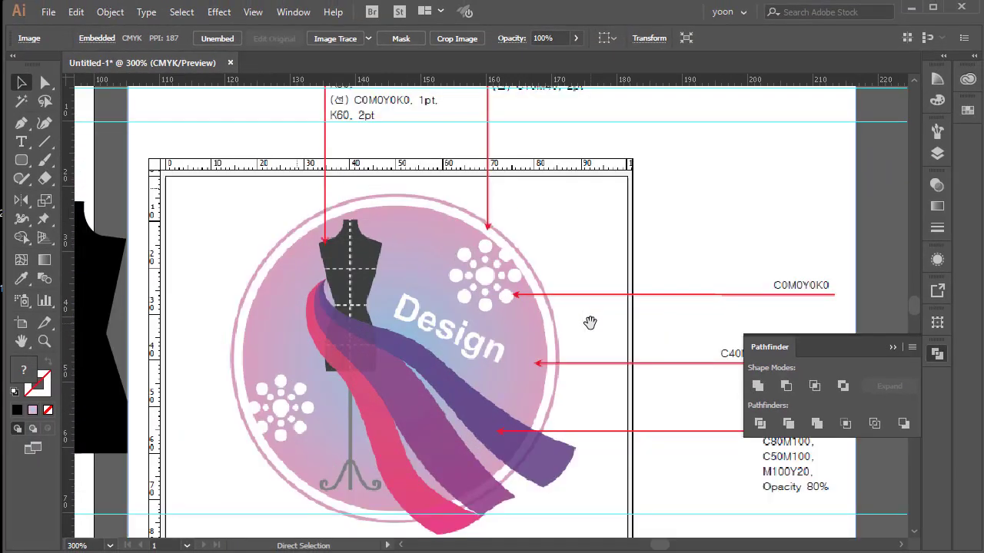
left_click_drag(377, 378, 673, 346)
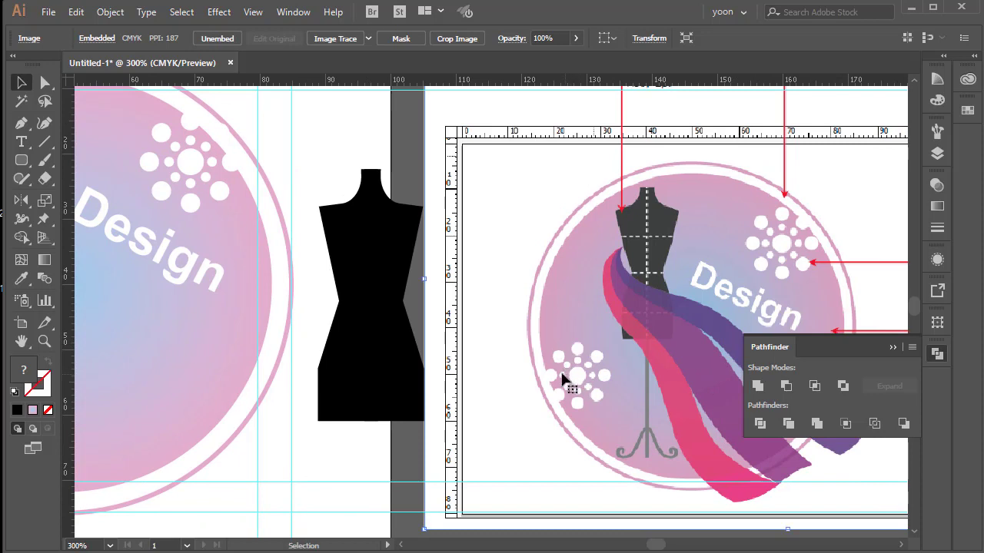
left_click(364, 306)
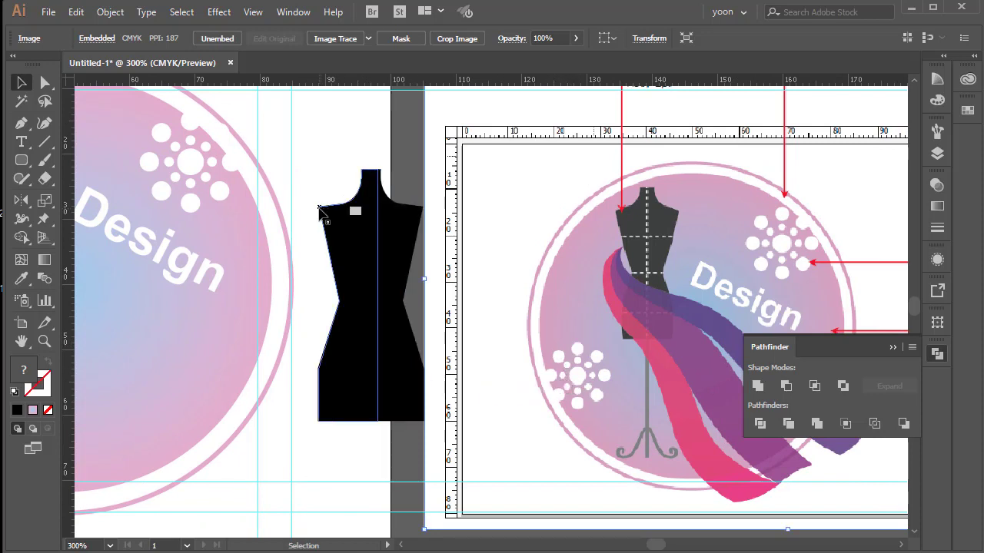
left_click(320, 208)
key("a")
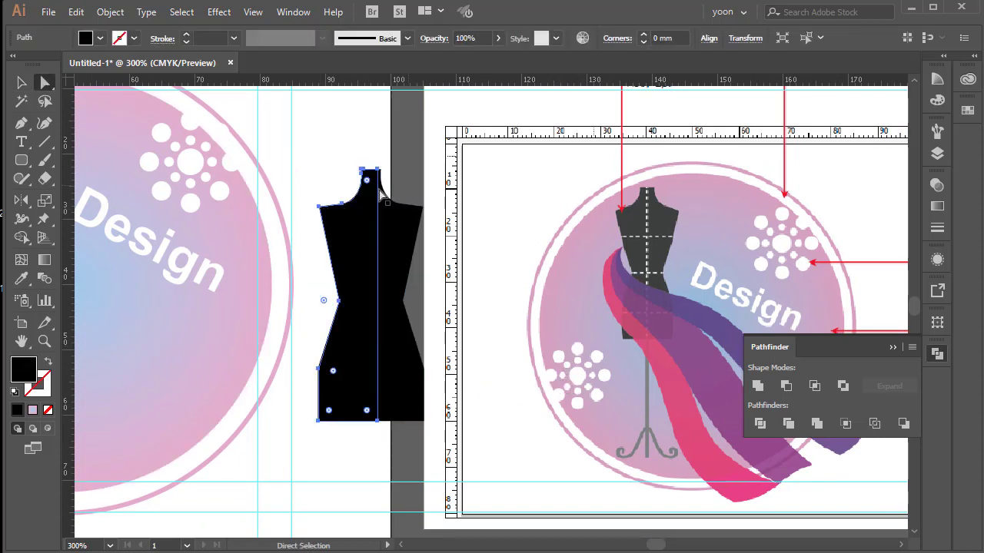
left_click(319, 206)
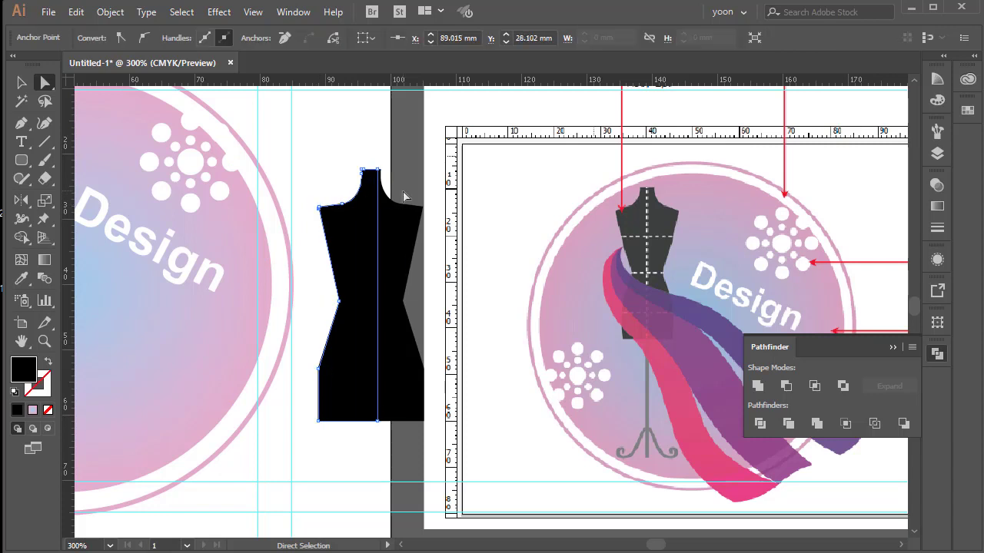
key("Down")
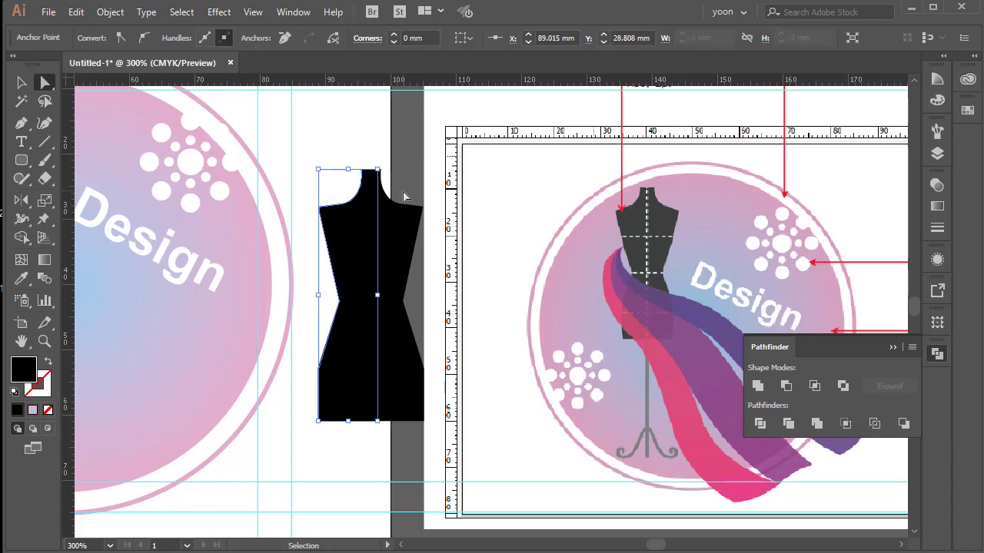
Lower the outer shoulder corner point of the mirrored right half by about 0.7 mm to match the other shoulder
key("ctrl+plus")
key("ctrl+plus")
key("ctrl+plus")
left_click(731, 273)
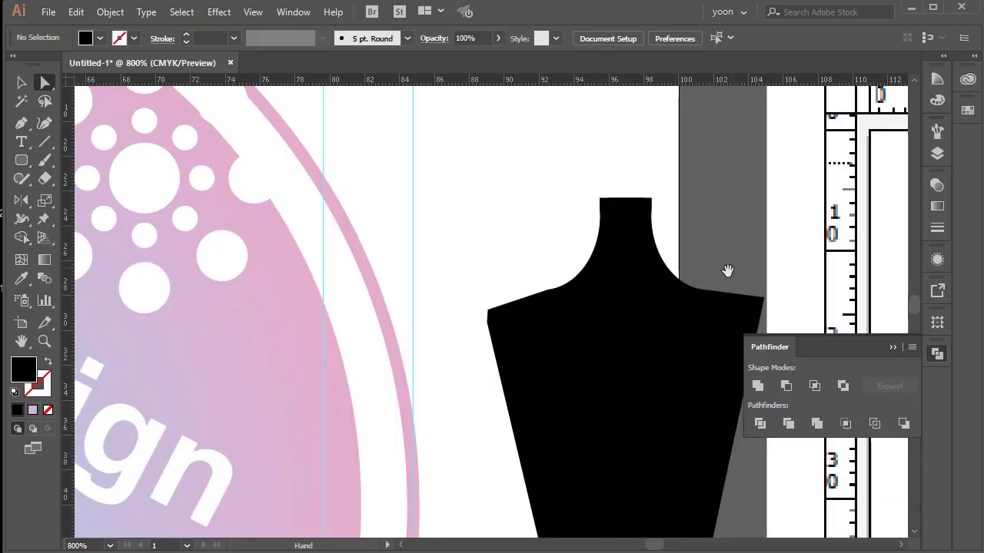
left_click_drag(766, 278, 700, 300)
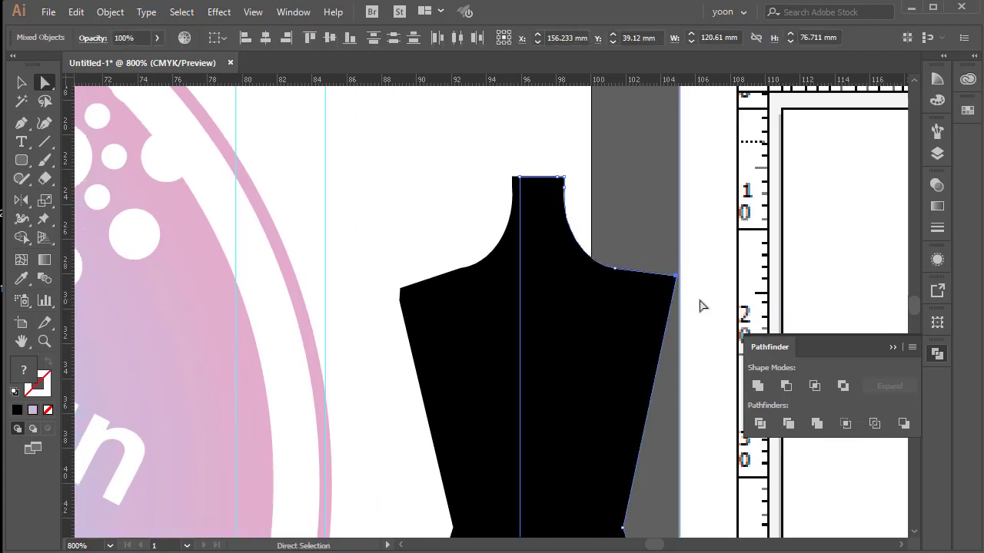
key("Down")
key("Down")
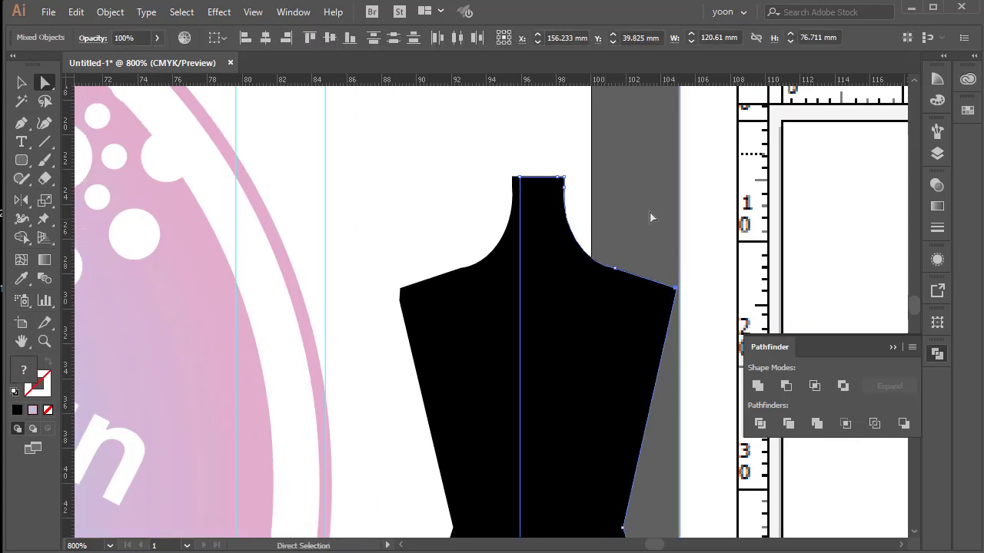
left_click(650, 217)
Unite the two overlapping halves into a single dress form body with Pathfinder
left_click(593, 324)
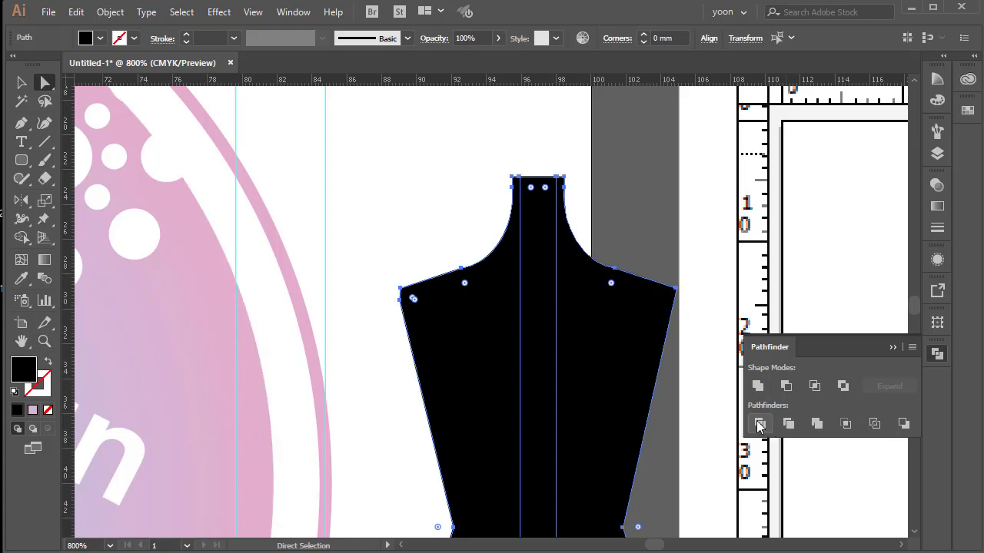
left_click(747, 381)
left_click(680, 241)
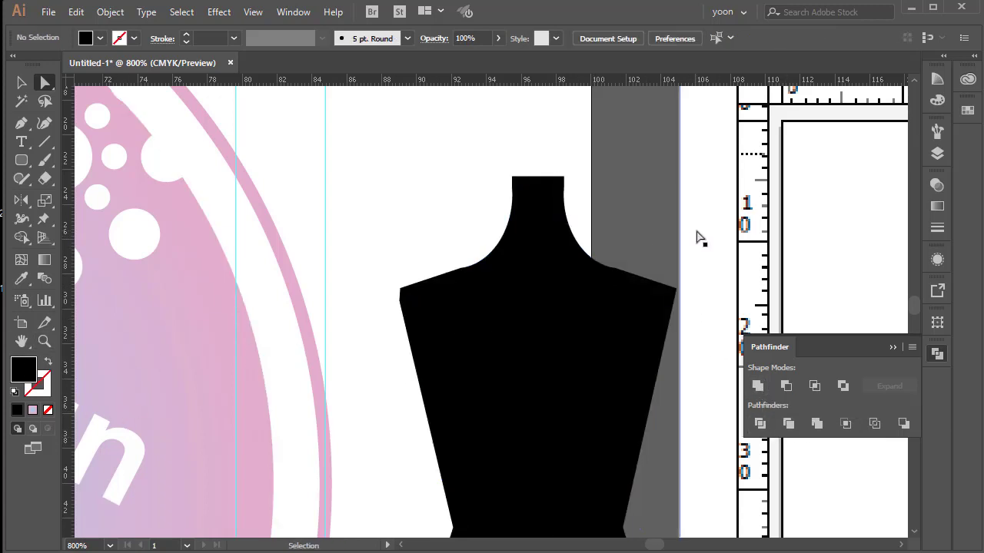
Draw a vertical centre line from the neck's top edge to the body's bottom edge and give it a white stroke
key("ctrl+minus")
key("ctrl+minus")
key("ctrl+minus")
left_click_drag(665, 279, 554, 213)
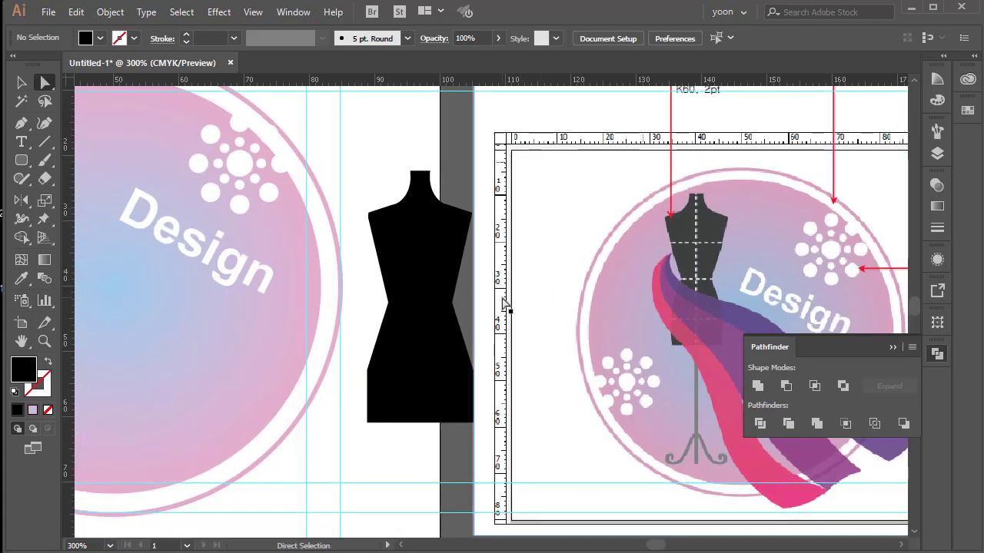
left_click(44, 142)
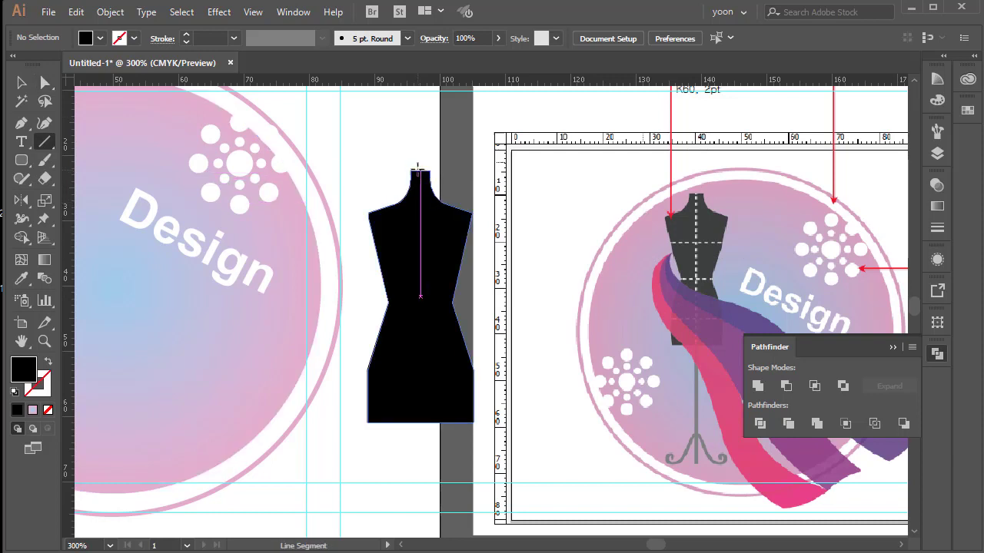
left_click_drag(419, 170, 419, 421)
key("a")
left_click(134, 38)
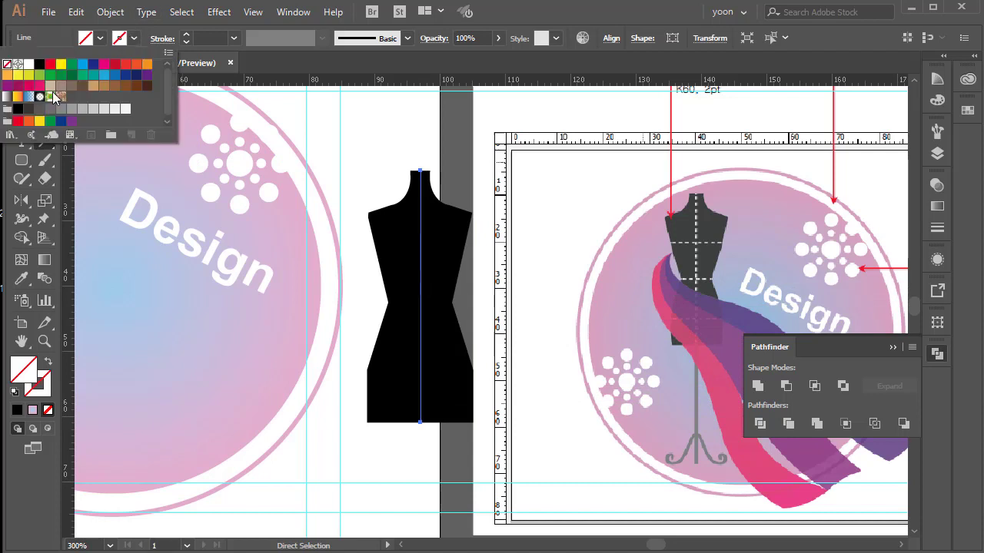
left_click(28, 65)
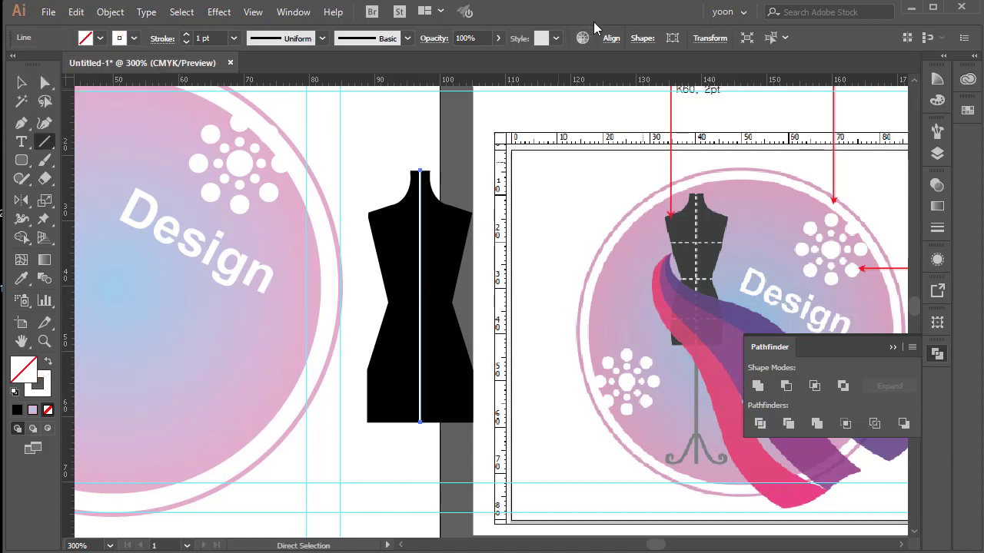
Make the white centre line dashed with a 3 pt dash
left_click(933, 229)
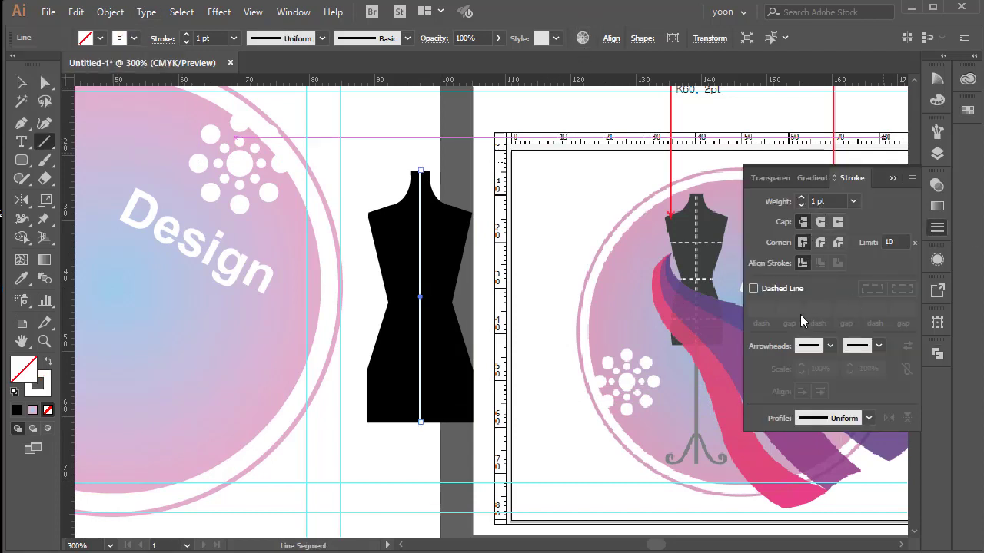
left_click(754, 289)
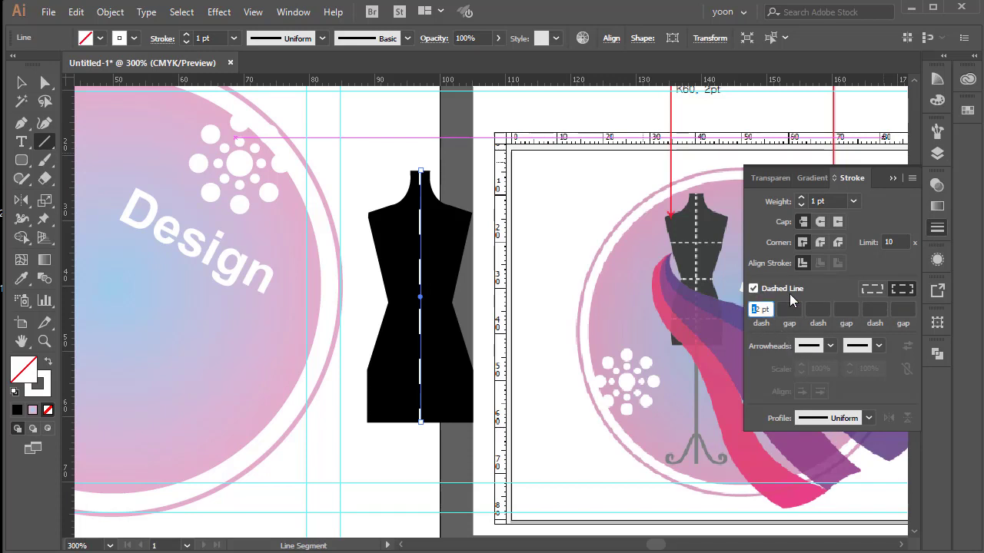
type("3")
key("Return")
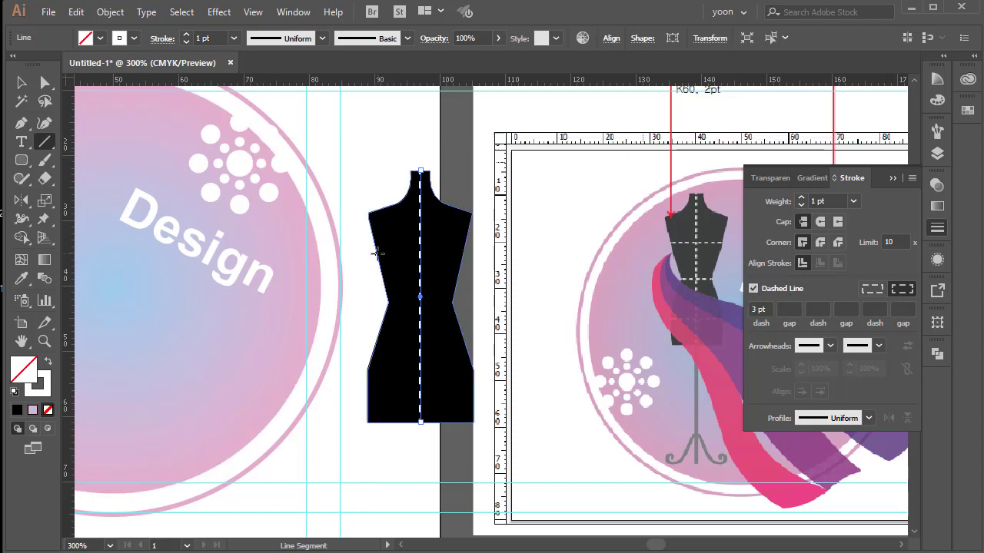
Draw three horizontal white dashed lines across the body at the chest, waist and hip
left_click_drag(377, 253, 462, 253)
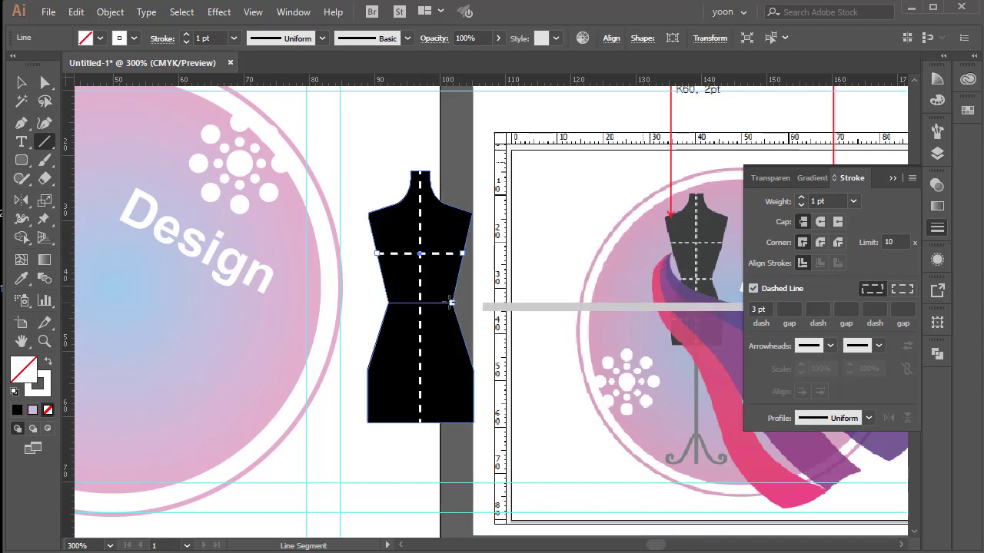
left_click_drag(451, 302, 452, 302)
left_click_drag(367, 373, 475, 373)
left_click(22, 83)
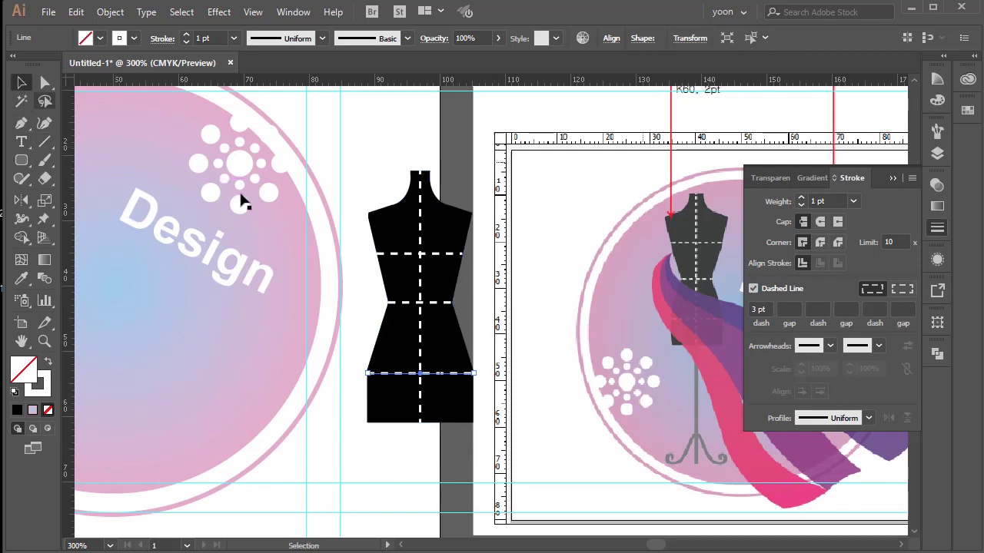
left_click_drag(463, 435, 419, 178)
right_click(424, 252)
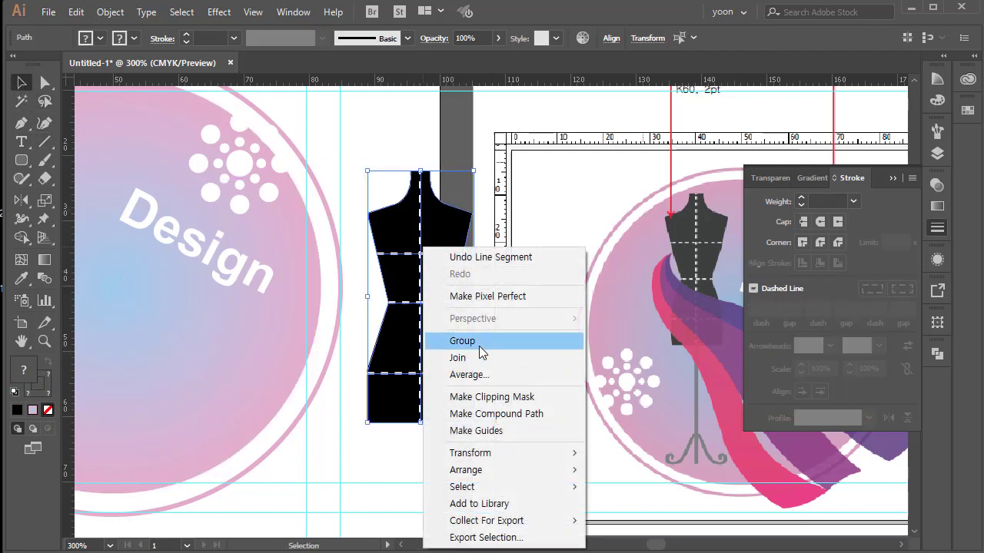
left_click(478, 346)
left_click(892, 180)
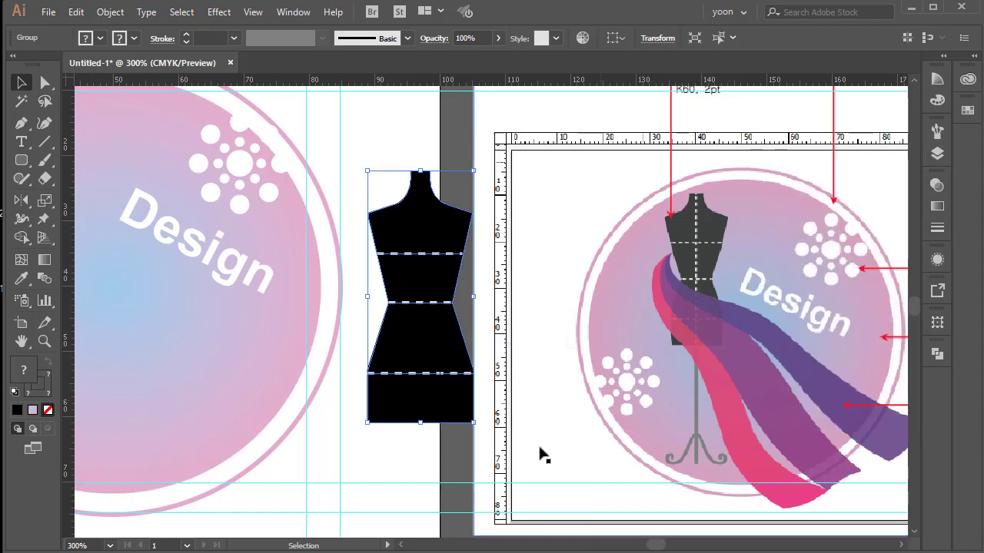
left_click(495, 453)
key("ctrl+z")
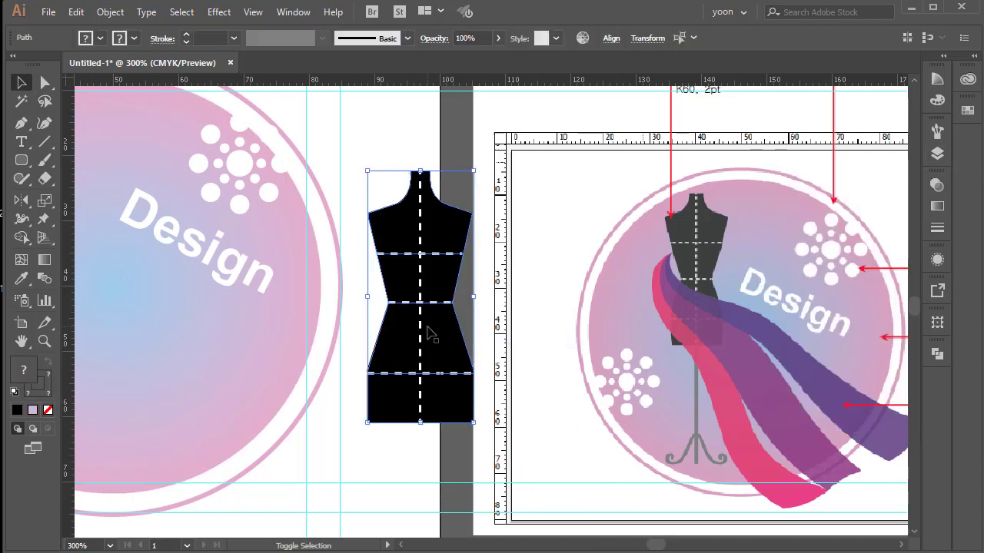
Group the black body with all its dashed lines and move the group into the gradient circle, left of the Design text
right_click(422, 332)
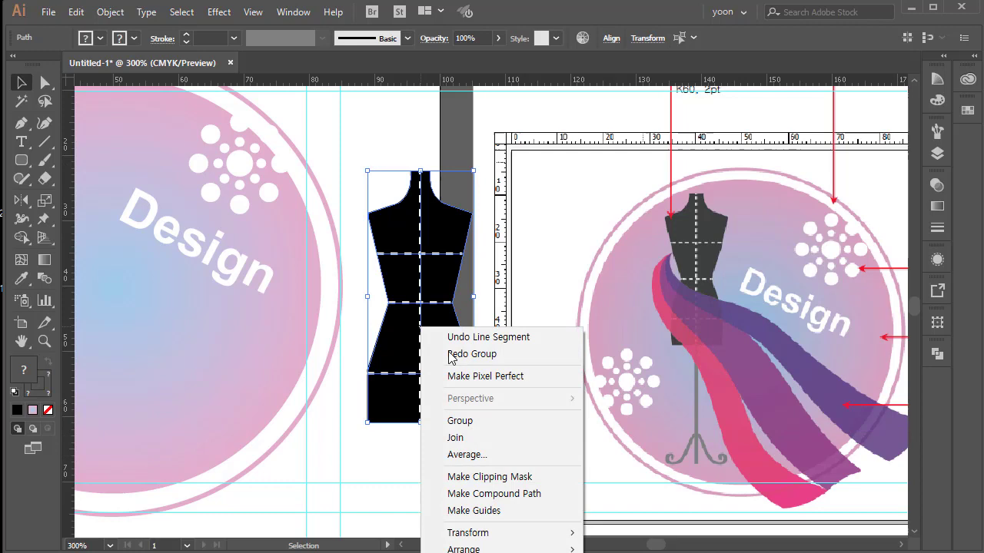
left_click(472, 420)
left_click_drag(474, 439, 524, 442)
left_click_drag(658, 454, 807, 479)
left_click_drag(602, 411, 257, 351)
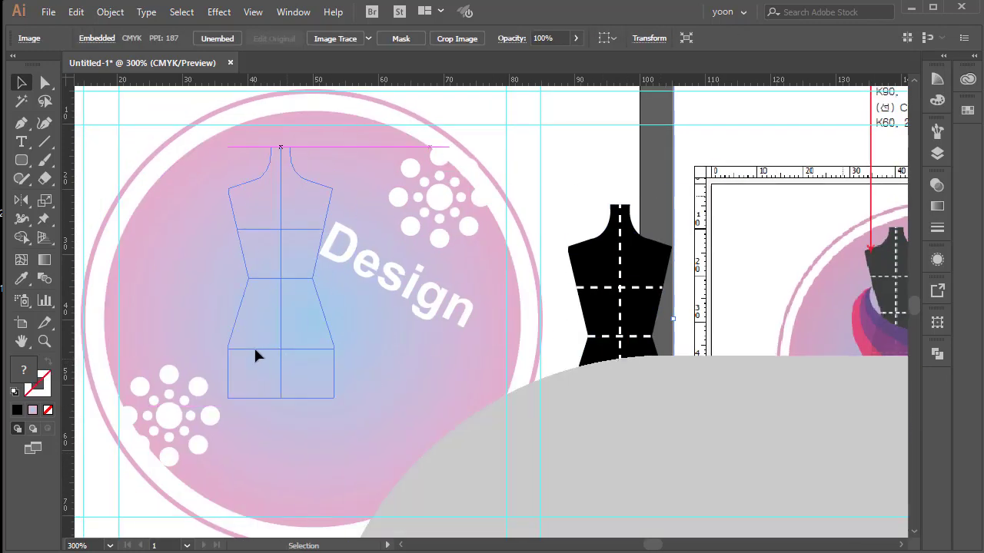
left_click_drag(610, 434, 574, 416)
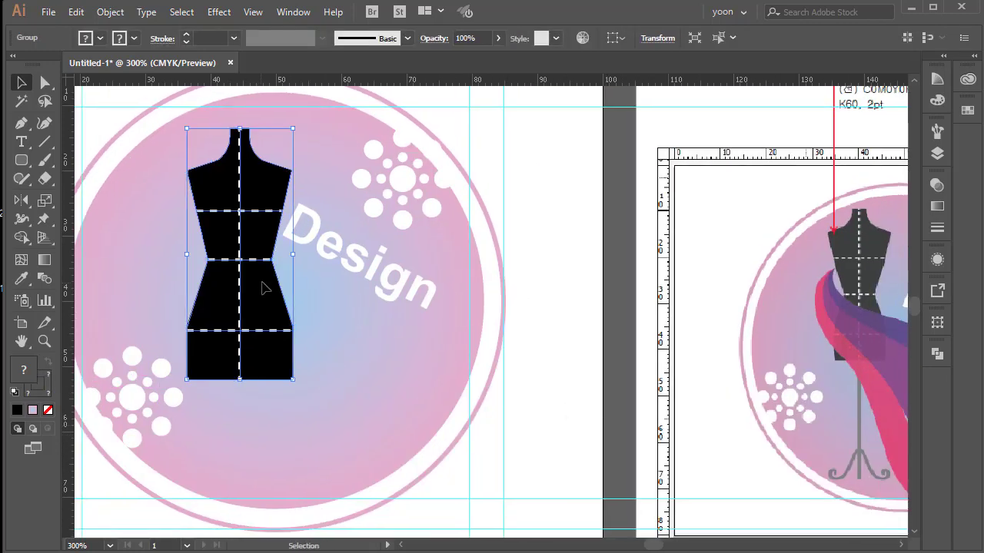
Move the dress form group further left inside the gradient circle and scale it down to about 32 mm tall
left_click_drag(265, 290, 272, 281)
left_click_drag(643, 348, 627, 359)
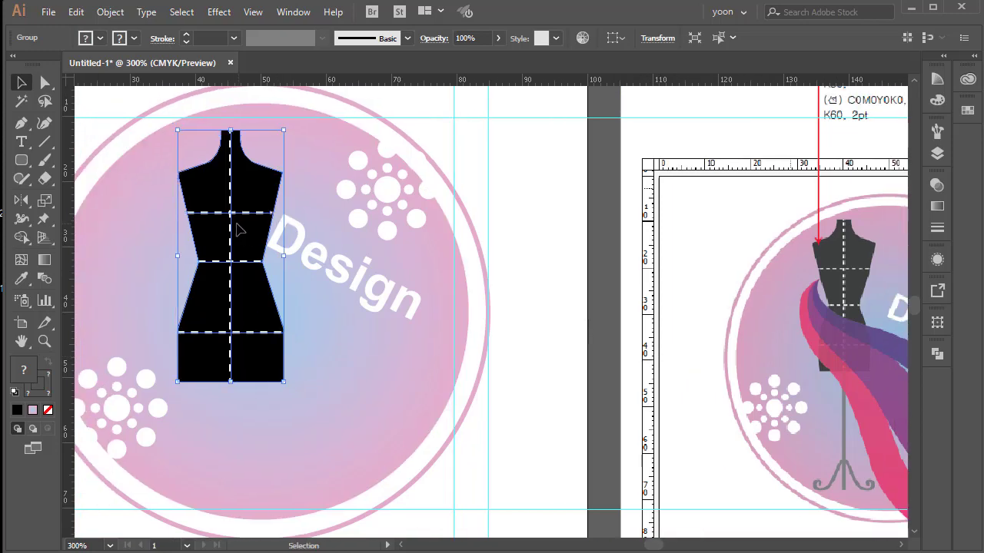
left_click_drag(235, 222, 198, 229)
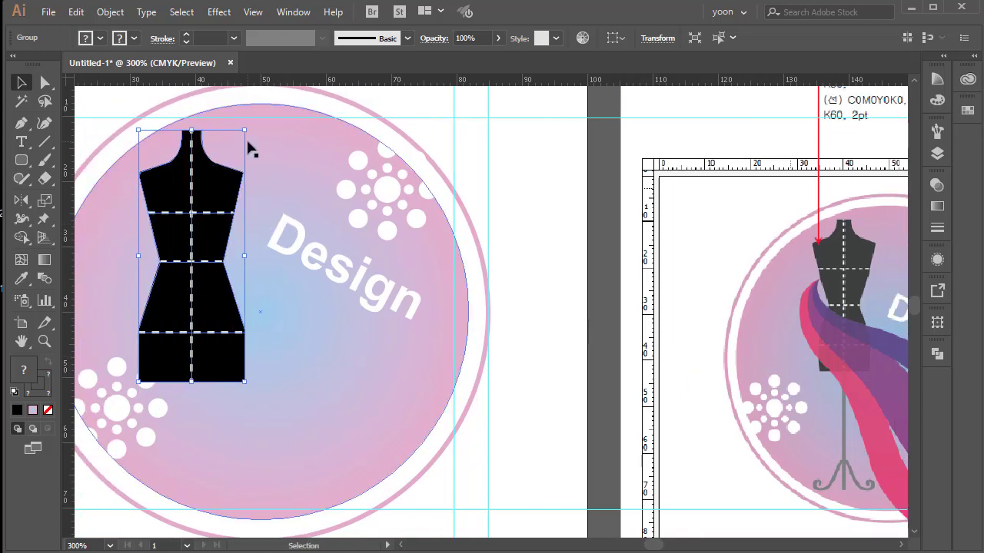
left_click_drag(245, 130, 184, 215)
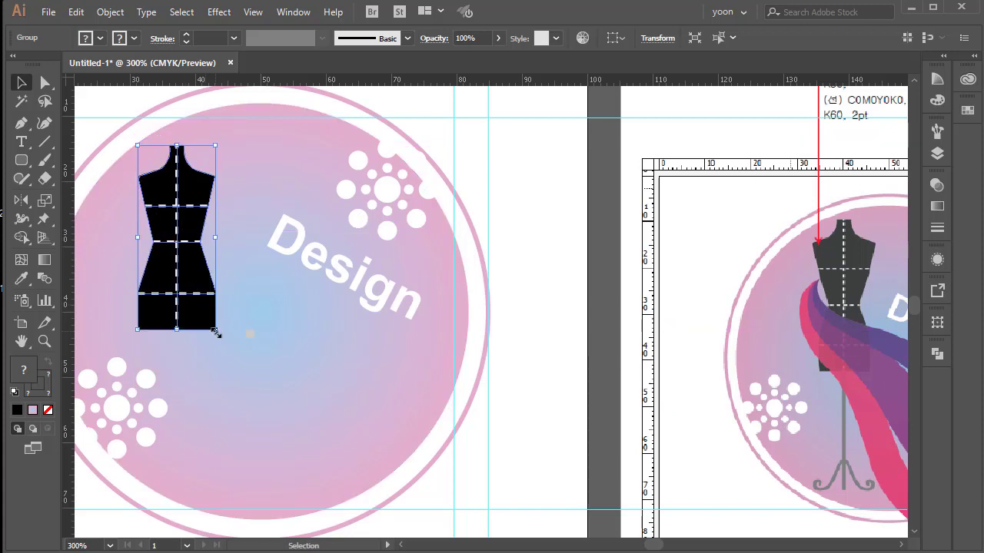
mouse_move(216, 331)
left_mouse_down()
mouse_move(227, 354)
mouse_move(198, 329)
mouse_move(219, 344)
left_mouse_up()
left_click(646, 387)
Draw a vertical stand line about 21 mm long on the body's centre axis, from inside its lower part downwards
left_click_drag(476, 401, 498, 384)
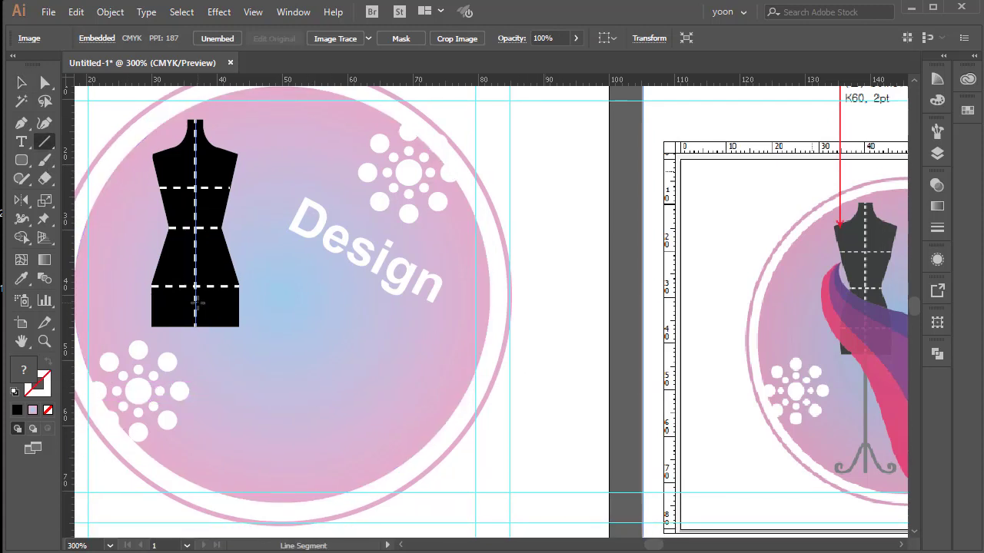
mouse_move(195, 307)
left_mouse_down()
mouse_move(202, 454)
mouse_move(202, 443)
left_mouse_up()
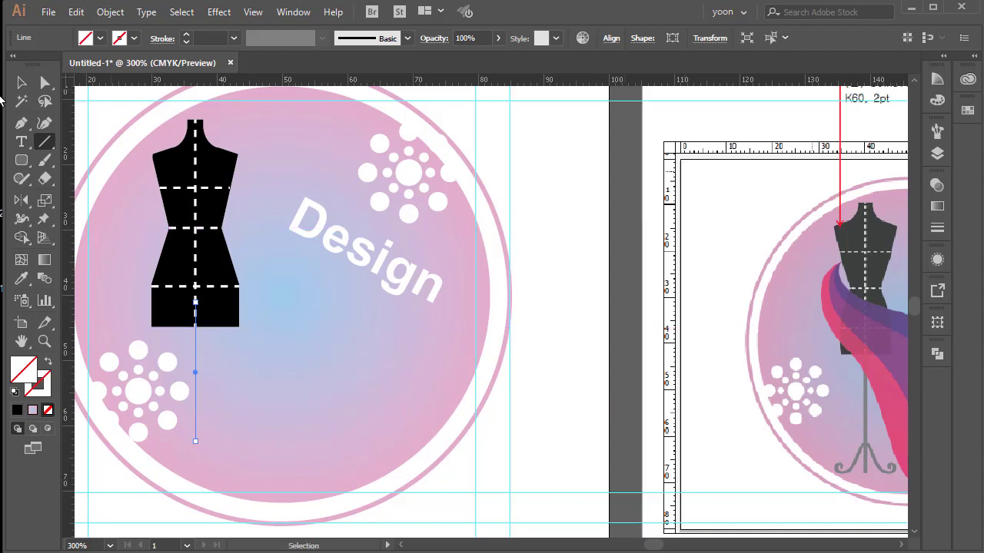
key("v")
left_click(696, 253)
left_click_drag(714, 248, 618, 294)
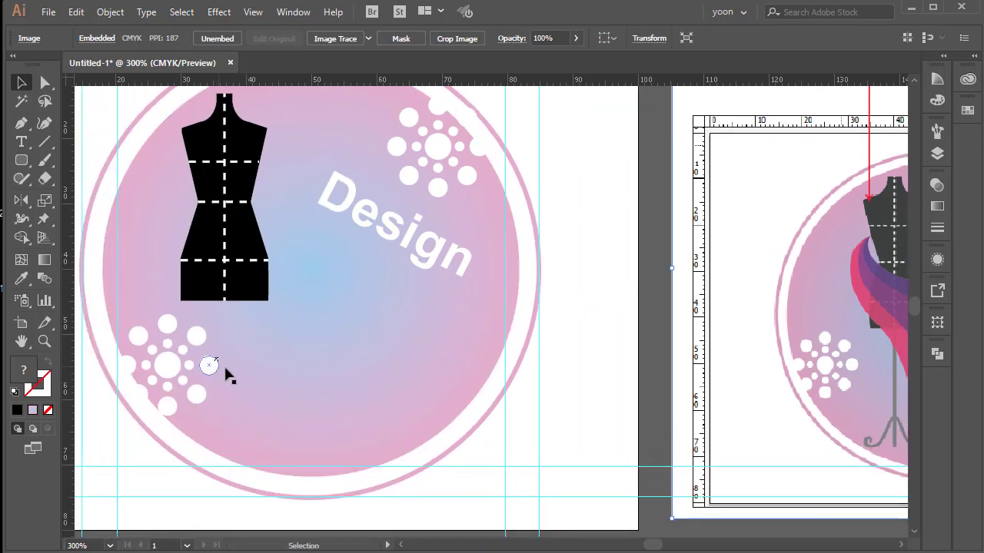
Give the stand line a K 60 stroke with a 2 pt weight and place it behind the black body
left_click(224, 342)
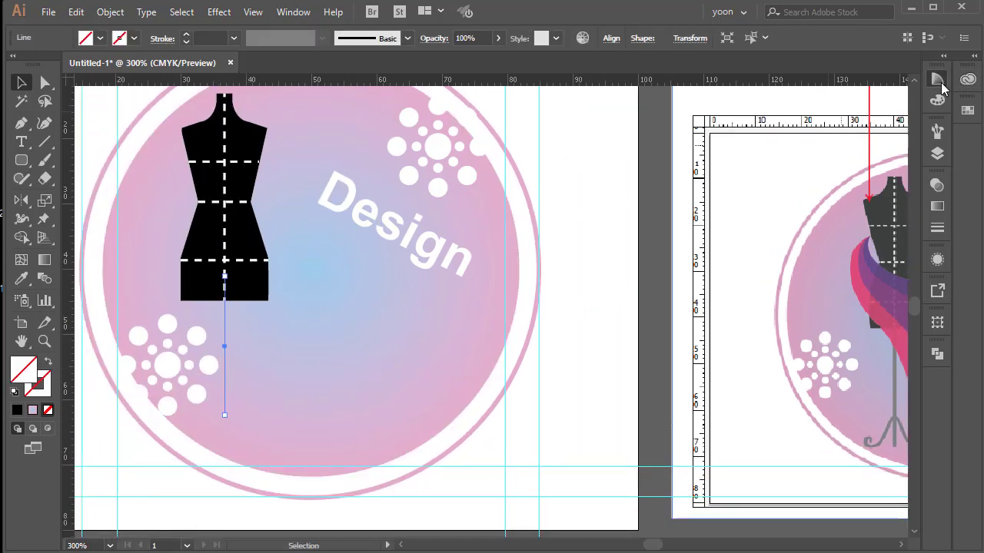
left_click(939, 81)
left_click(813, 73)
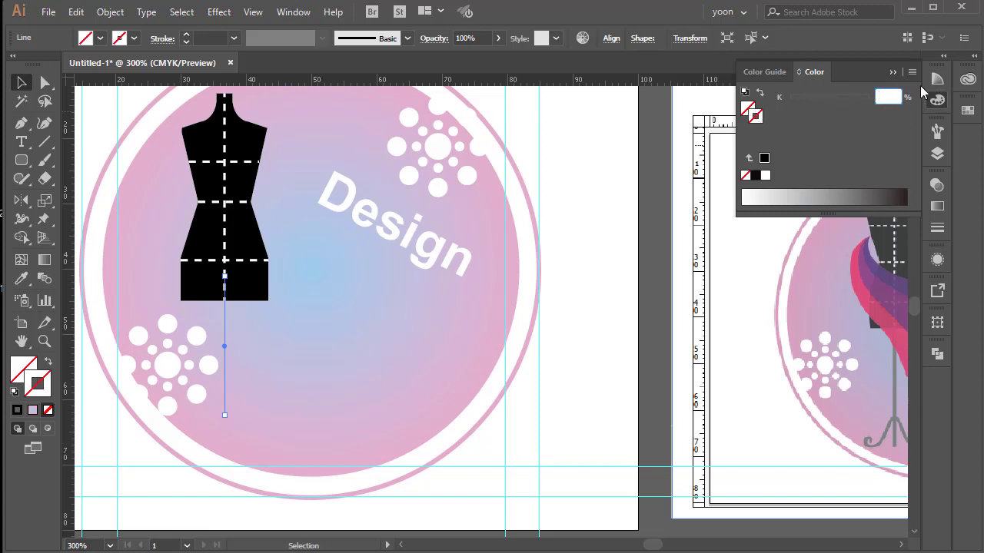
type("60")
key("Return")
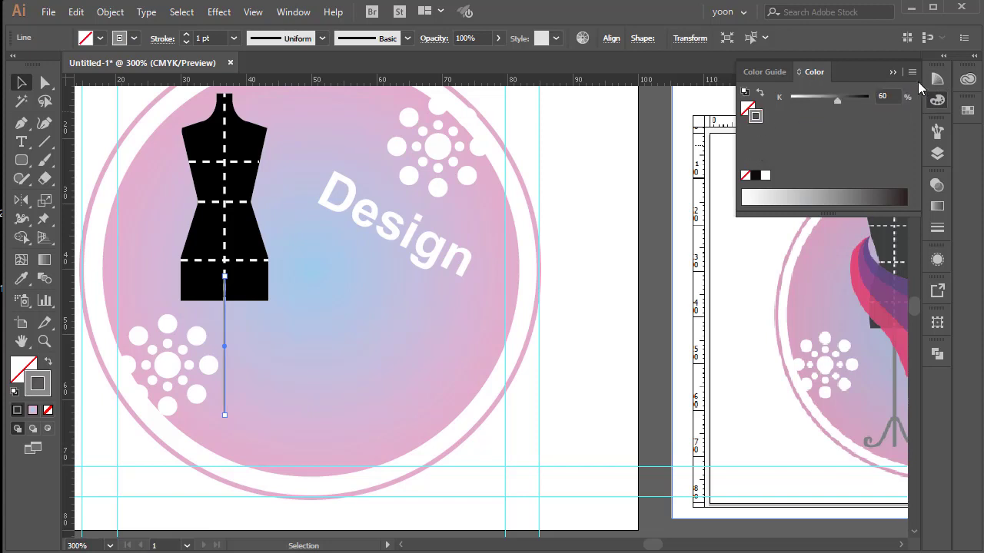
left_click(933, 231)
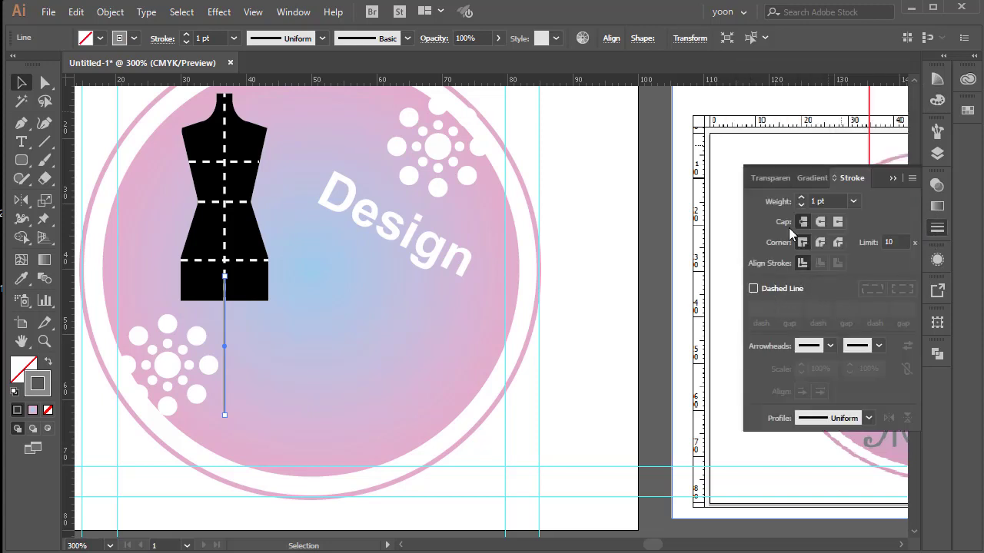
left_click(800, 198)
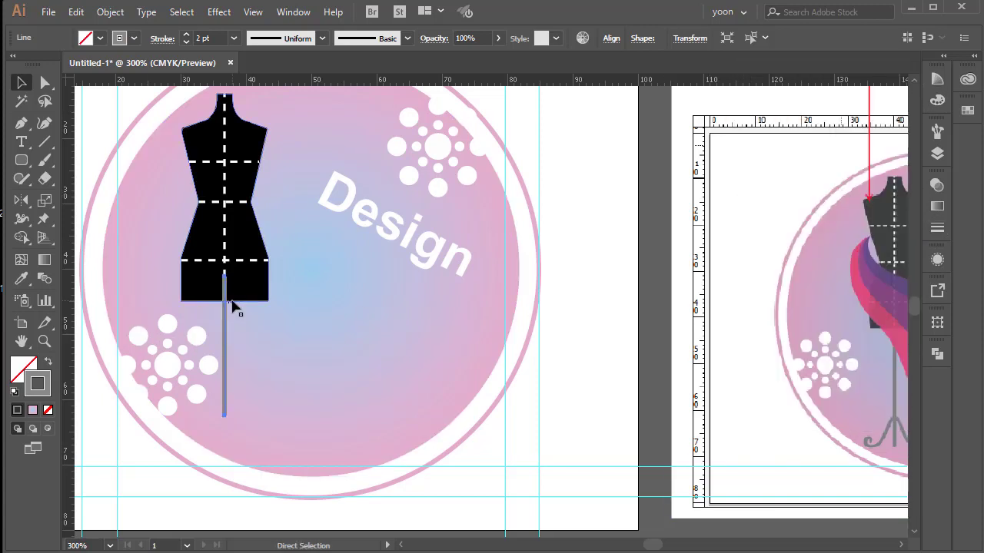
left_click(628, 492)
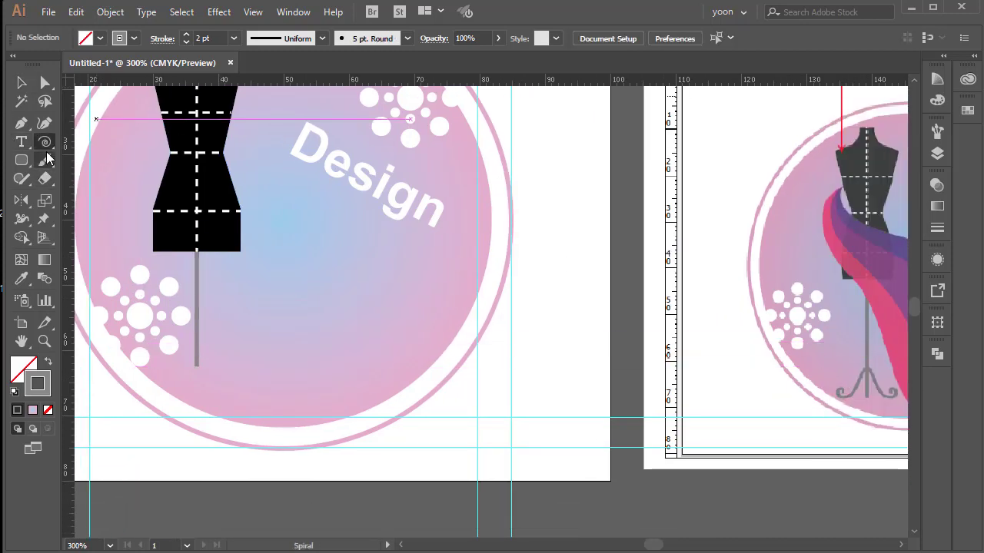
Draw a curved leg with the Pencil tool, running from the stand's lower part down to the right and ending in a curl
left_click(44, 160)
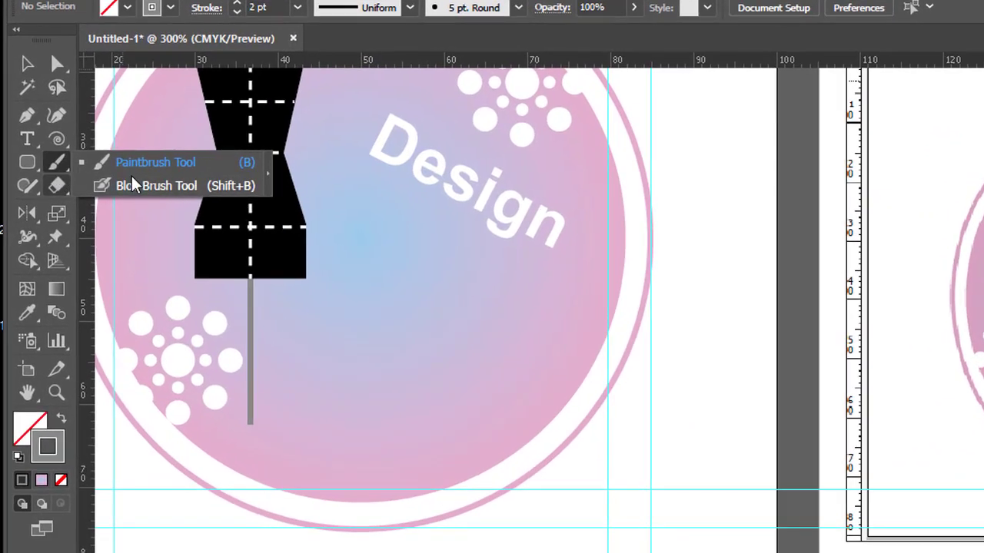
left_click(62, 166)
left_click(27, 187)
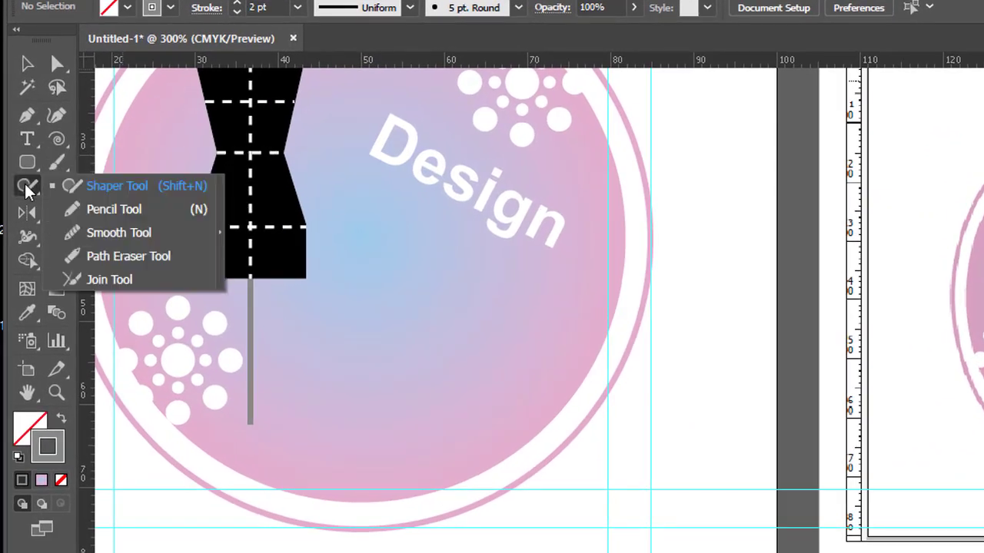
left_click(114, 209)
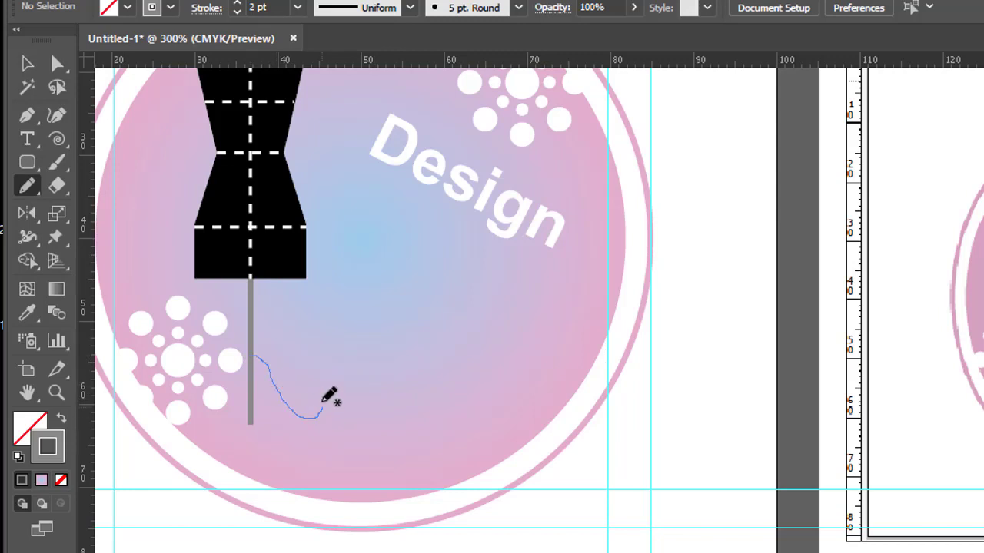
left_click_drag(308, 405, 305, 402)
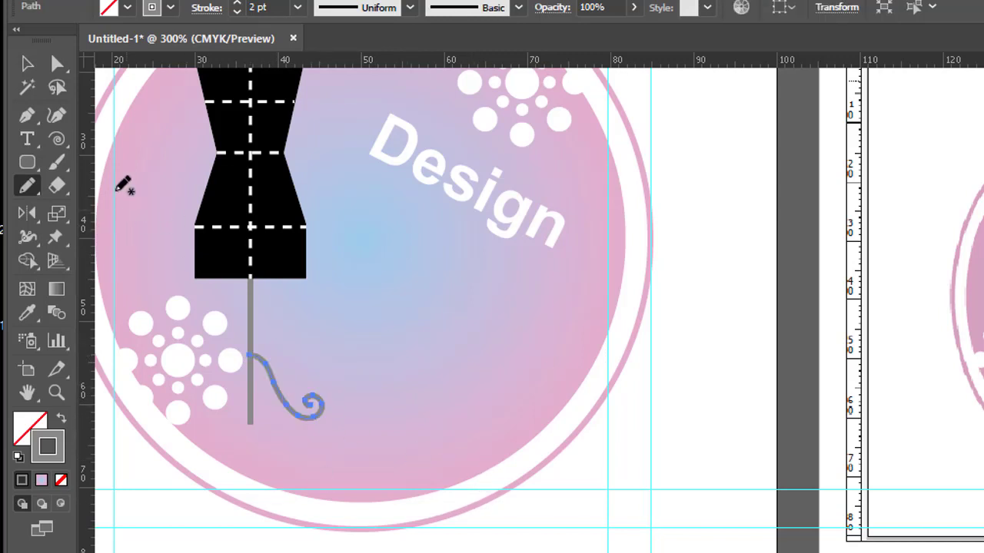
Move the curled leg slightly down so that its lowest point lines up with the bottom of the stand line
left_click(27, 63)
scroll(377, 433, "left", 2)
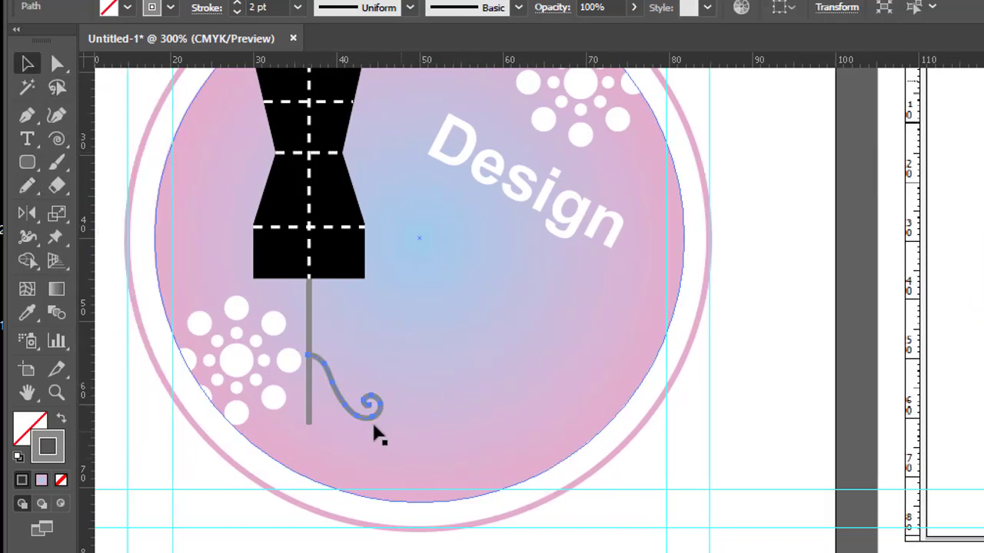
left_click(388, 461)
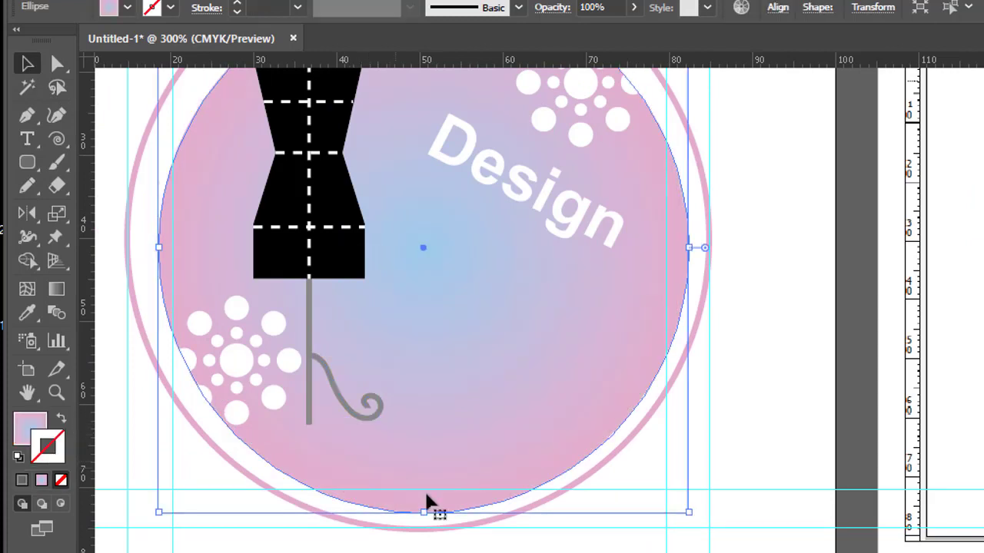
left_click(626, 547)
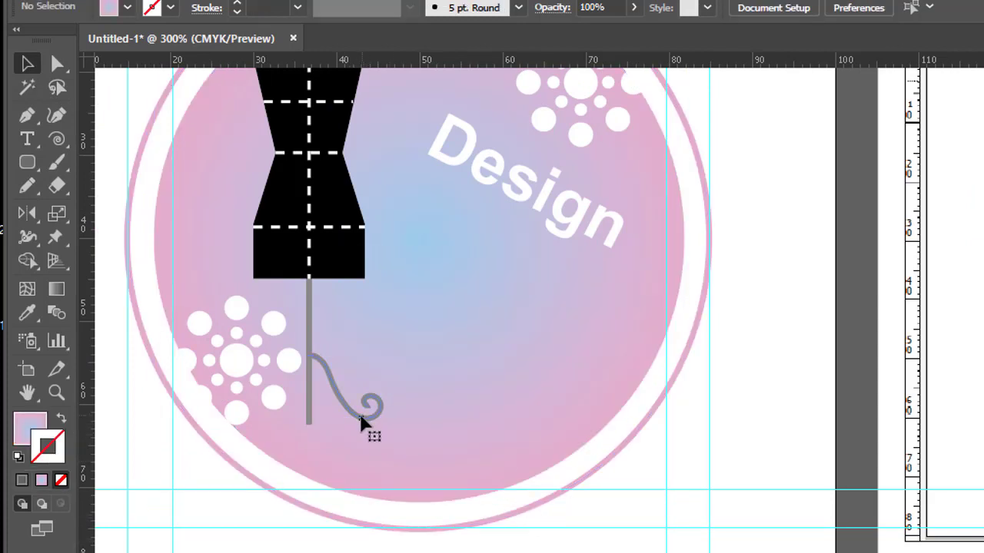
left_click(354, 414)
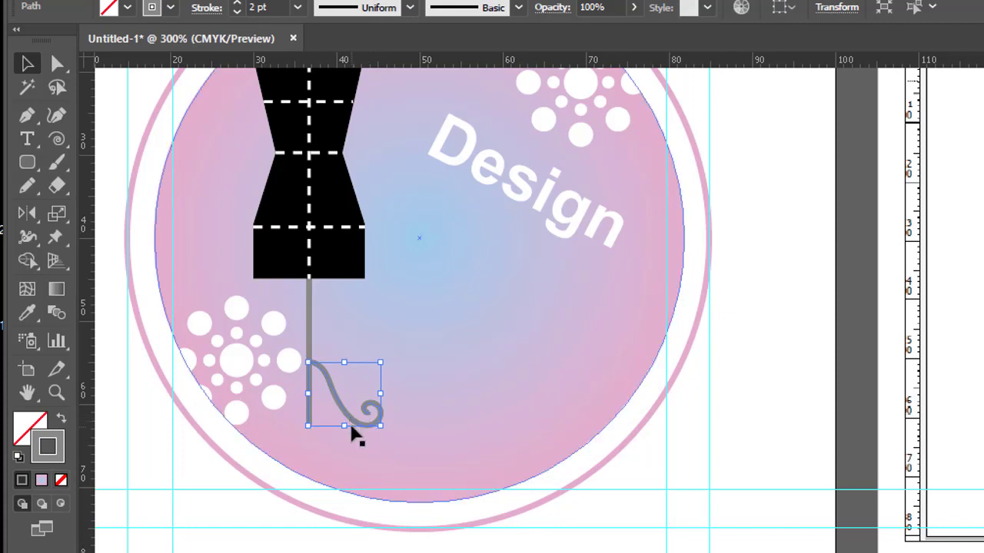
Reflect a copy of the curled leg across the vertical axis at its upper end to form the opposite leg
key("o")
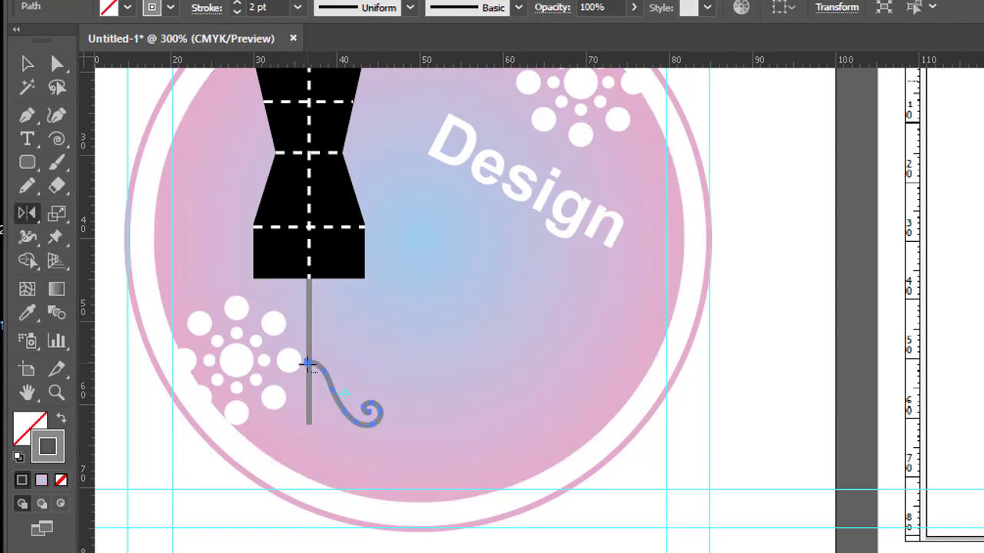
left_click(307, 362, "alt")
left_click(849, 402)
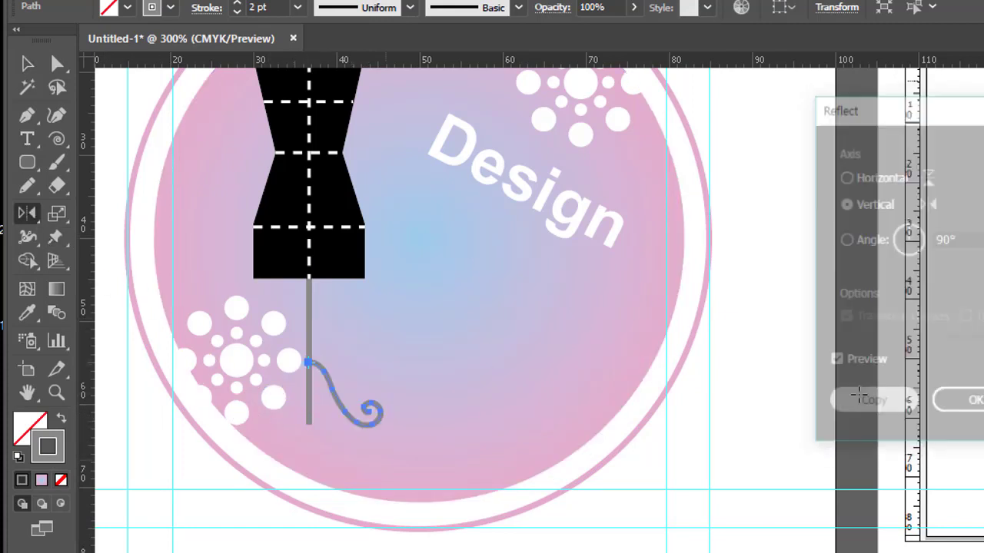
left_click(27, 67)
left_click(697, 547)
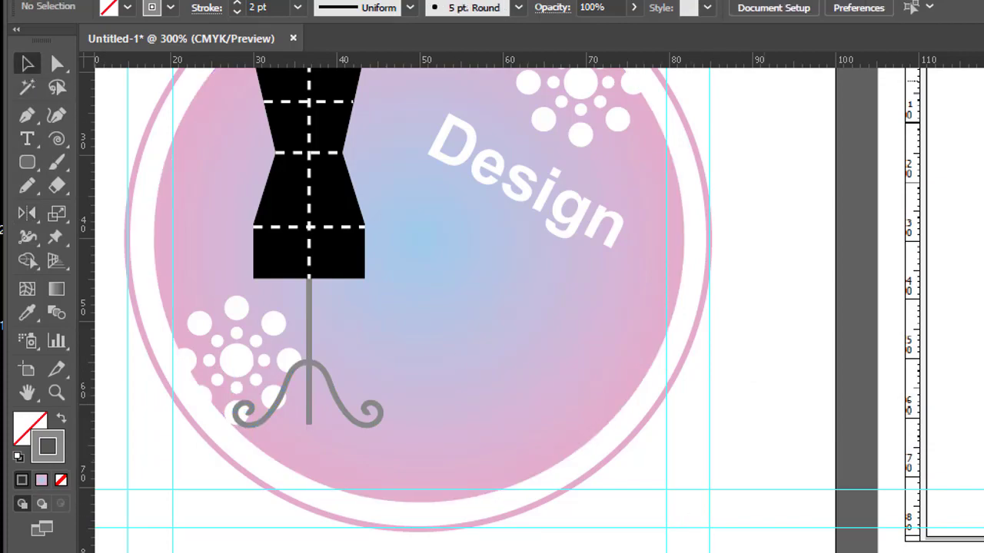
Draw the upper edge of the purple ribbon with the Pen tool, curving from the body's waist to the outer ring's lower right
left_click_drag(698, 508, 400, 549)
left_click_drag(527, 552, 876, 552)
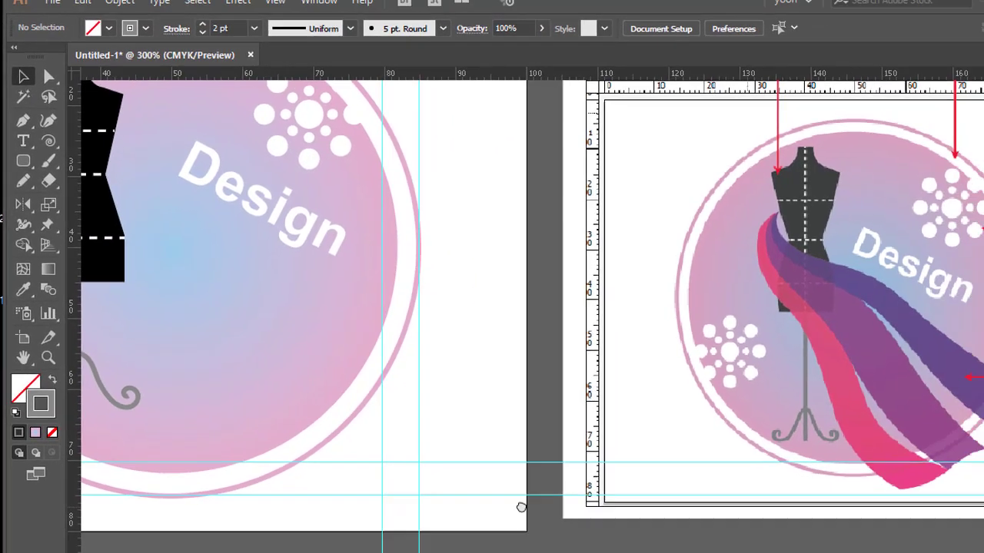
left_click_drag(689, 474, 498, 516)
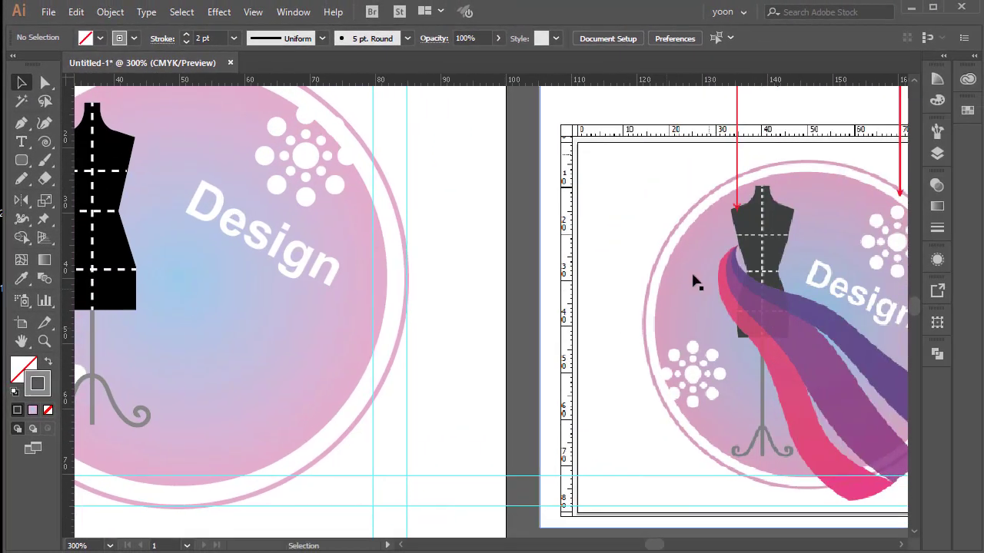
left_click_drag(579, 370, 646, 348)
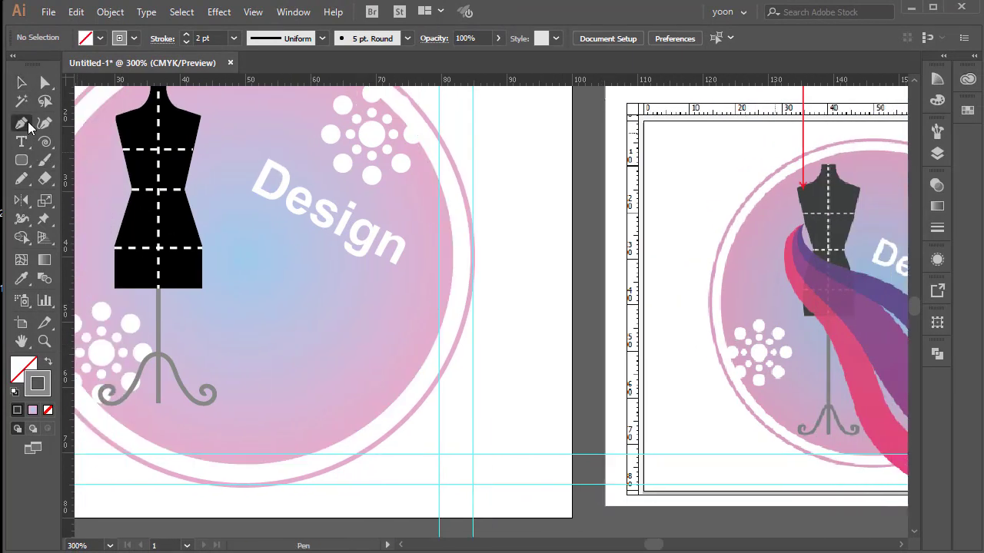
key("ctrl+minus")
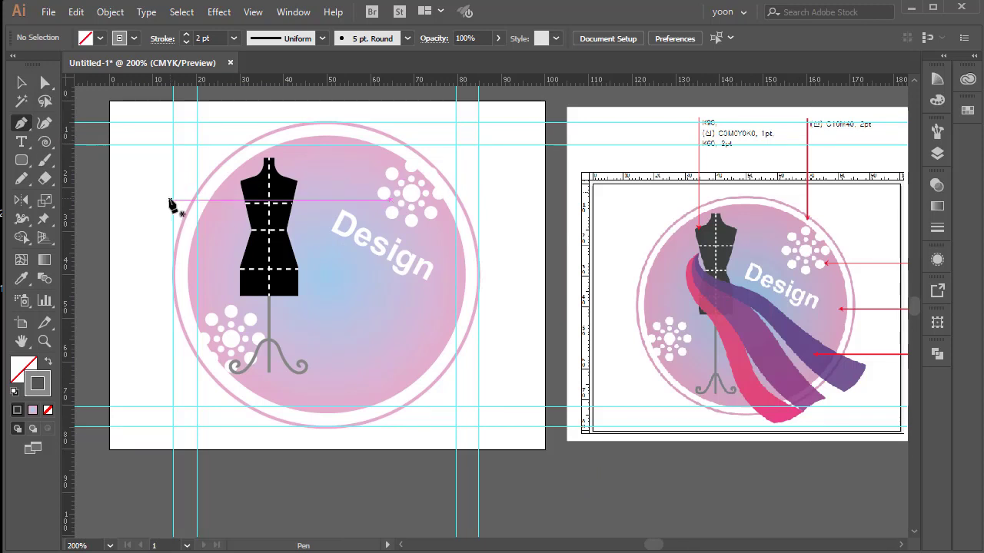
left_click(246, 221)
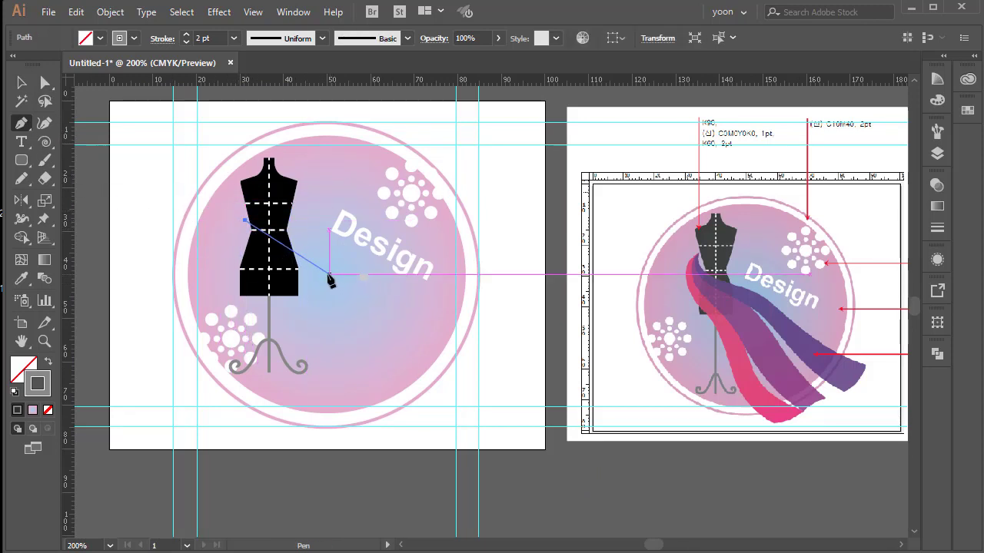
left_click_drag(326, 274, 393, 303)
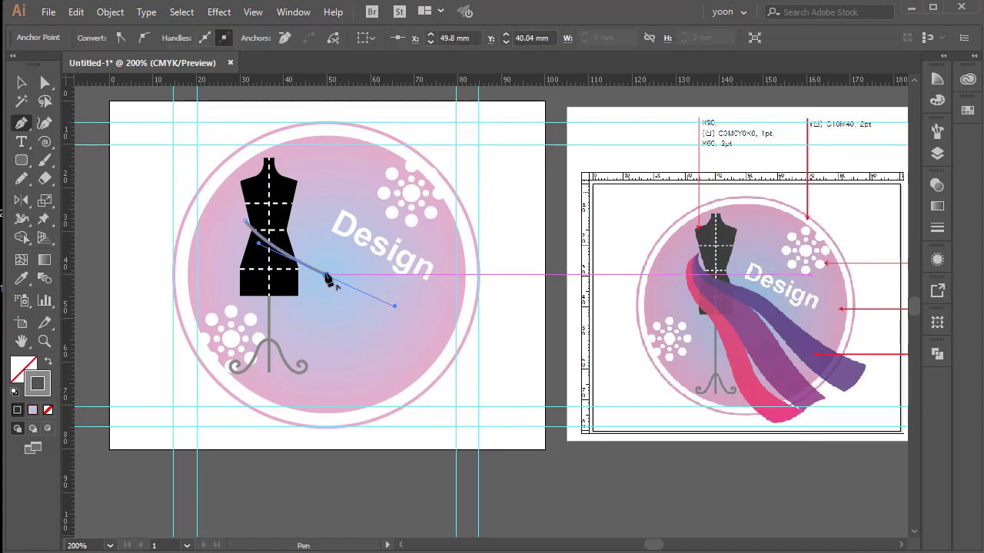
left_click_drag(419, 331, 456, 370)
left_click(419, 332)
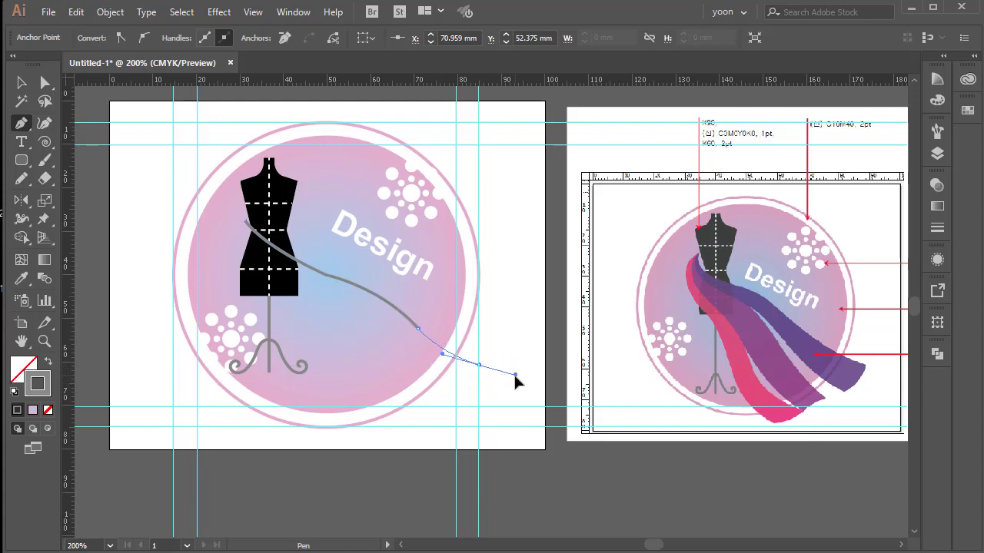
left_click_drag(514, 375, 514, 376)
left_click(478, 365)
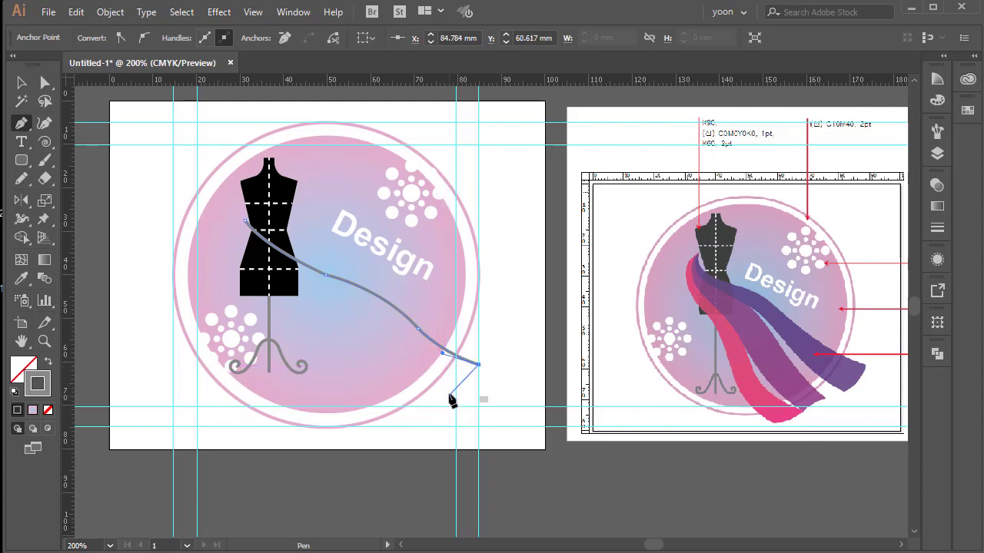
Draw the purple ribbon's rounded end and lower edge with the Pen tool, closing the path at the body's waist
left_click_drag(450, 392, 428, 393)
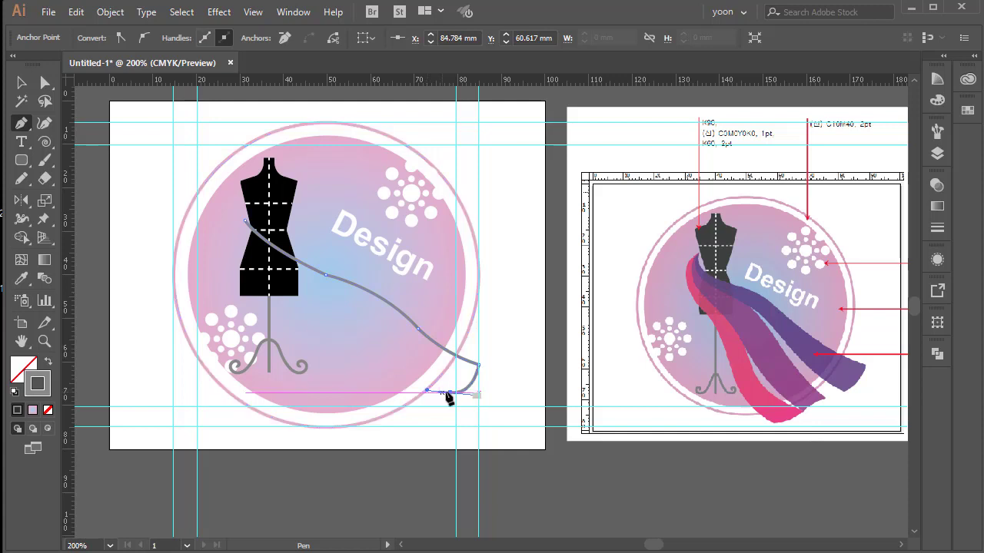
left_click(450, 393)
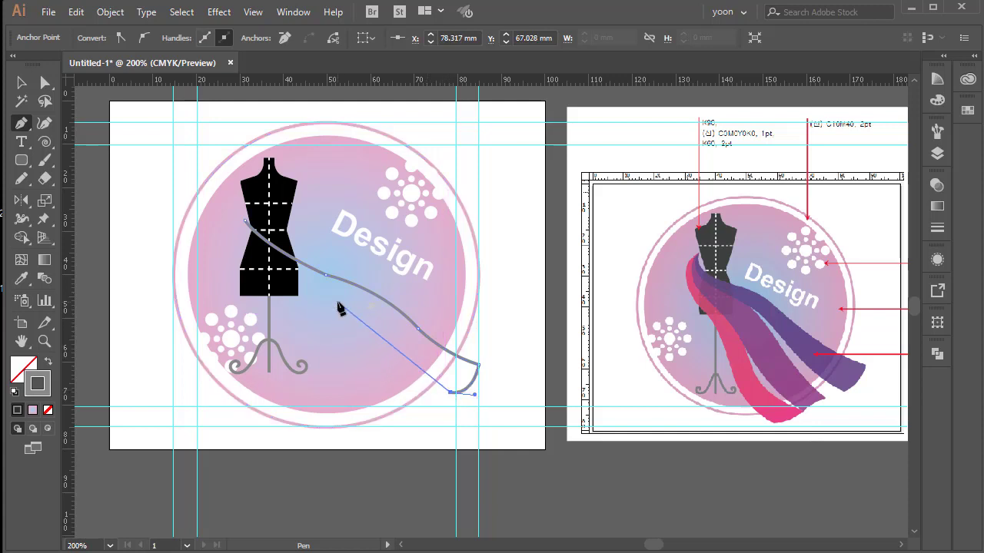
key("ctrl+z")
left_click_drag(451, 392, 345, 310)
left_click_drag(312, 274, 197, 251)
left_click(344, 307)
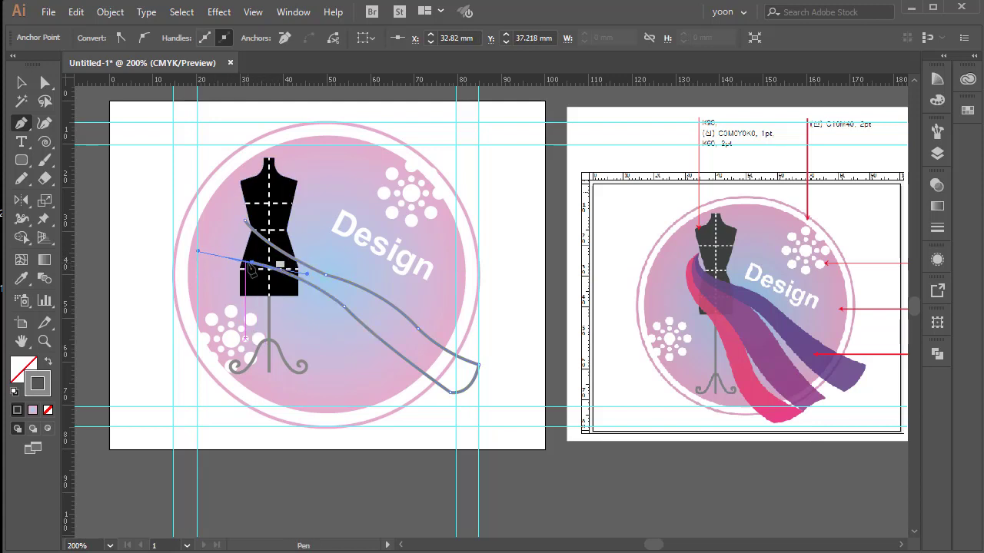
key("ctrl+z")
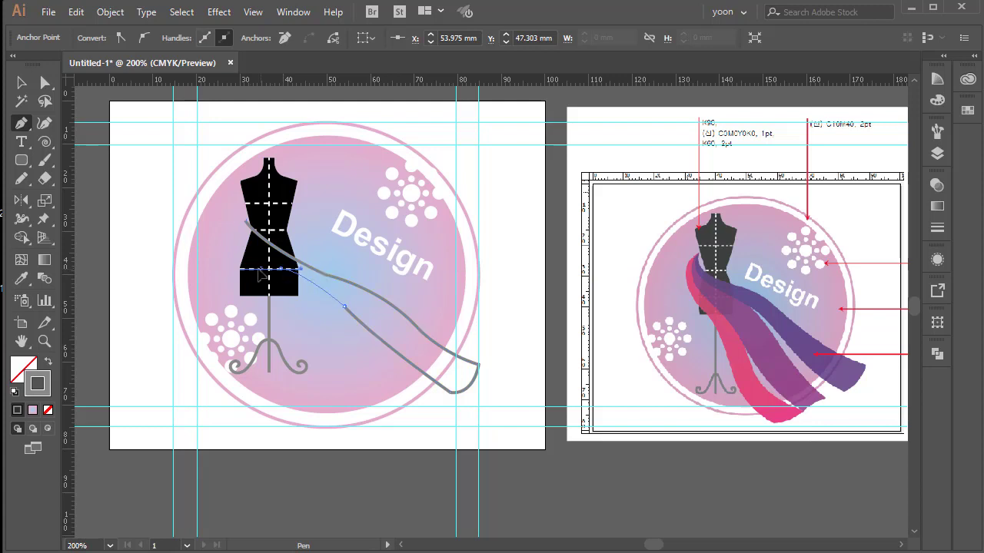
left_click_drag(260, 274, 244, 253)
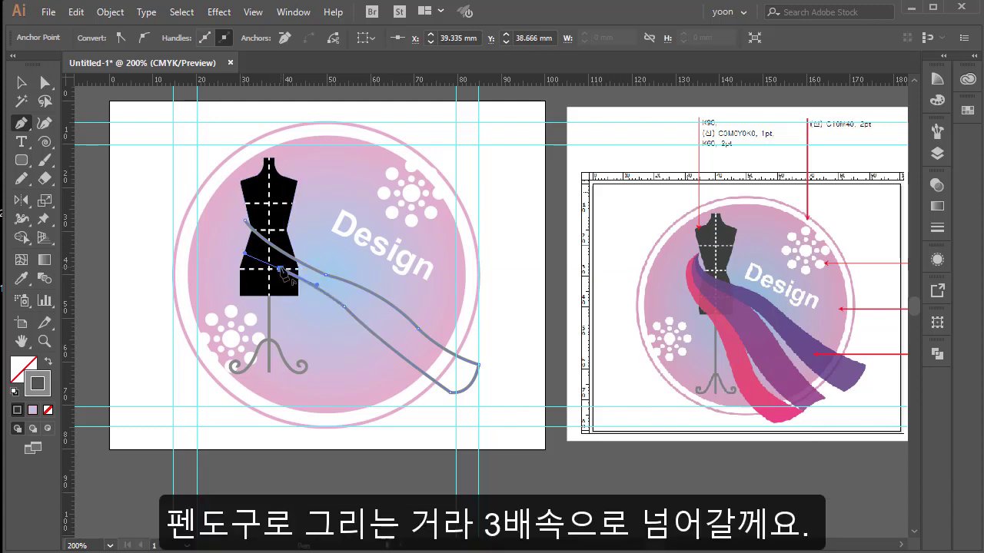
left_click(245, 222)
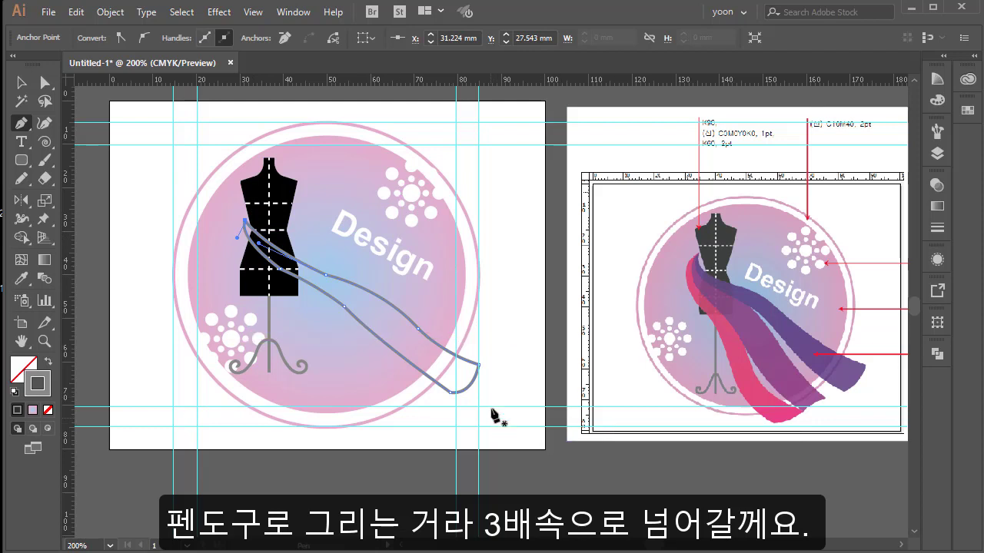
Swap the closed ribbon's fill and stroke so the shape has a solid gray fill and no outline
left_click(48, 361)
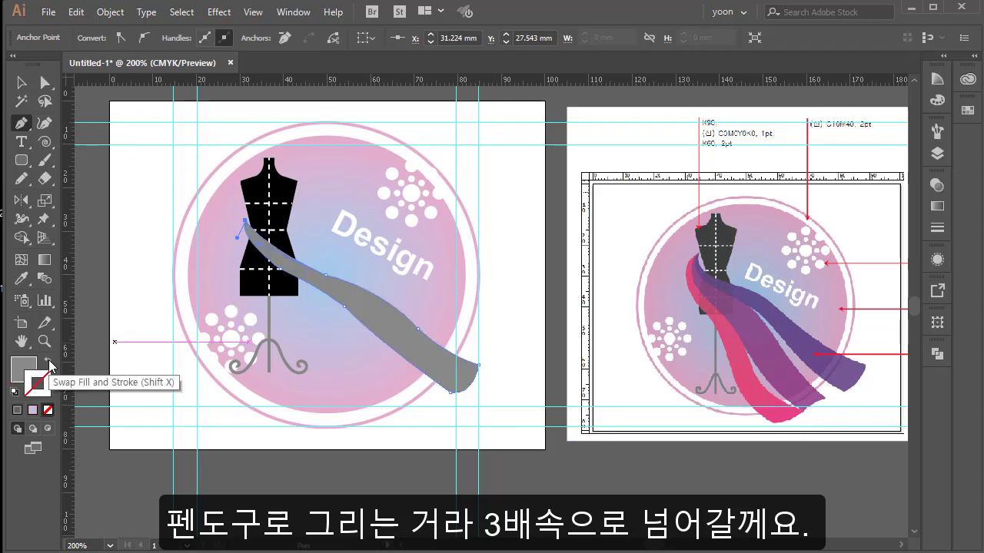
left_click(22, 82)
left_click(115, 101)
Draw the closed middle ribbon with the Pen tool, sweeping from the waist past the outer ring's lower right and back along its lower edge
left_click(21, 123)
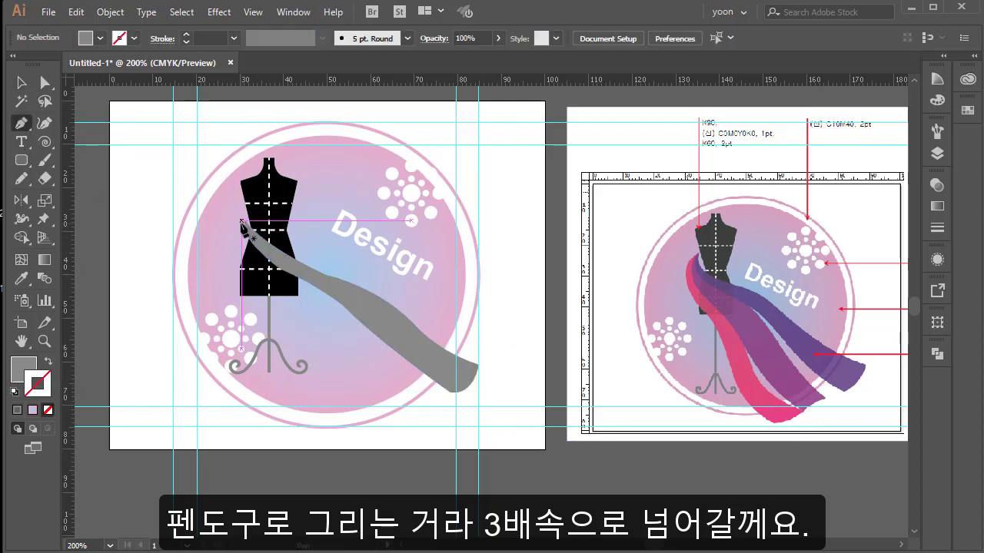
left_click(245, 220)
left_click_drag(290, 282, 369, 312)
left_click(265, 261)
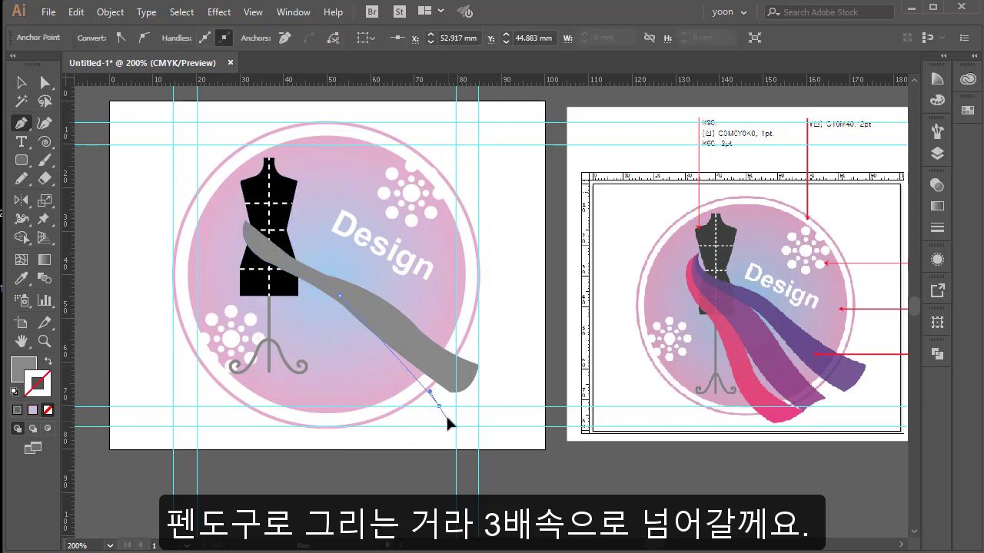
left_click(439, 405)
left_click_drag(397, 426, 382, 426)
left_click(397, 426)
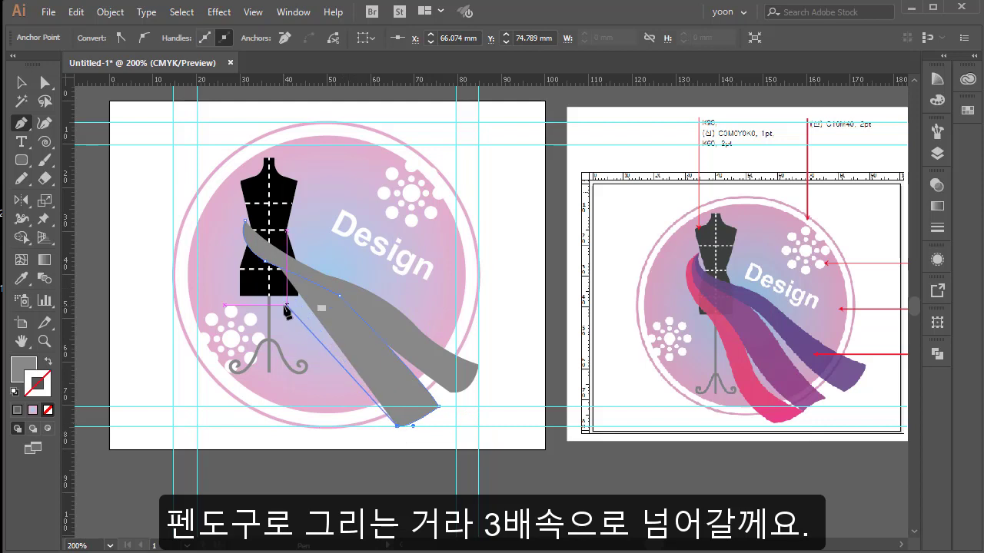
left_click_drag(286, 305, 270, 296)
left_click(286, 305)
left_click_drag(245, 221, 267, 191)
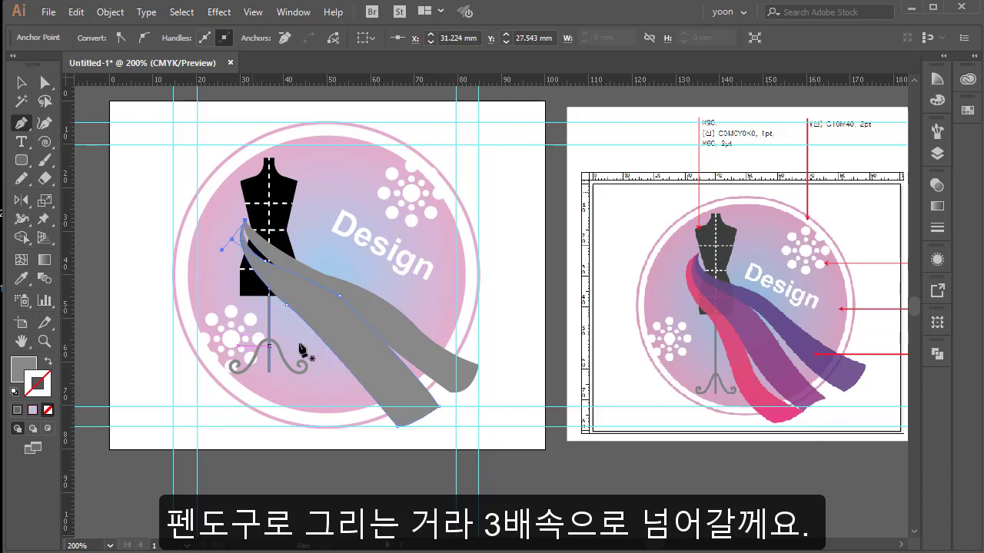
Select both finished ribbons and move them aside to the right, clear of the dress form
left_click(22, 82)
left_click(342, 323)
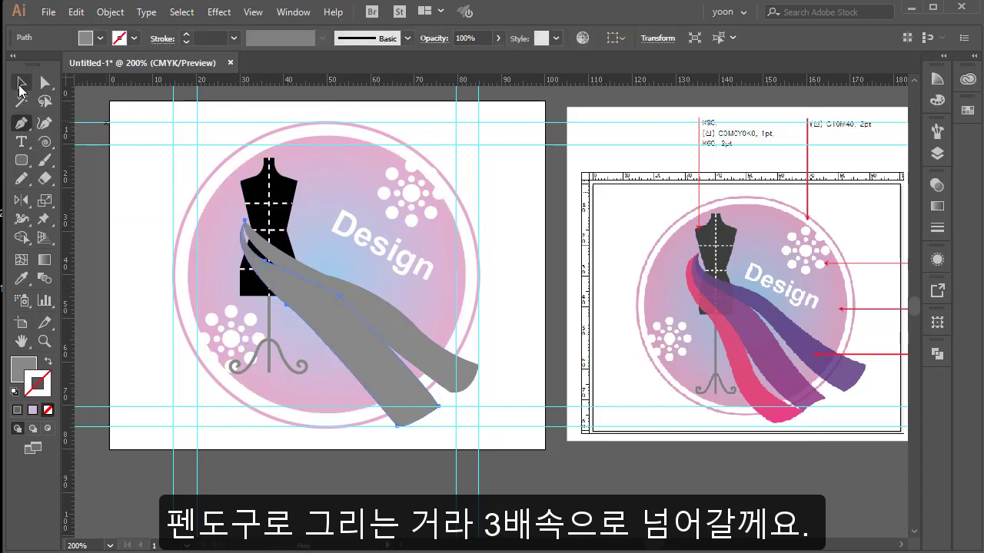
left_click_drag(342, 323, 488, 320)
Draw the right edge of the third ribbon with the Pen tool, curving from the waist down to the lower guide outside the ring
key("p")
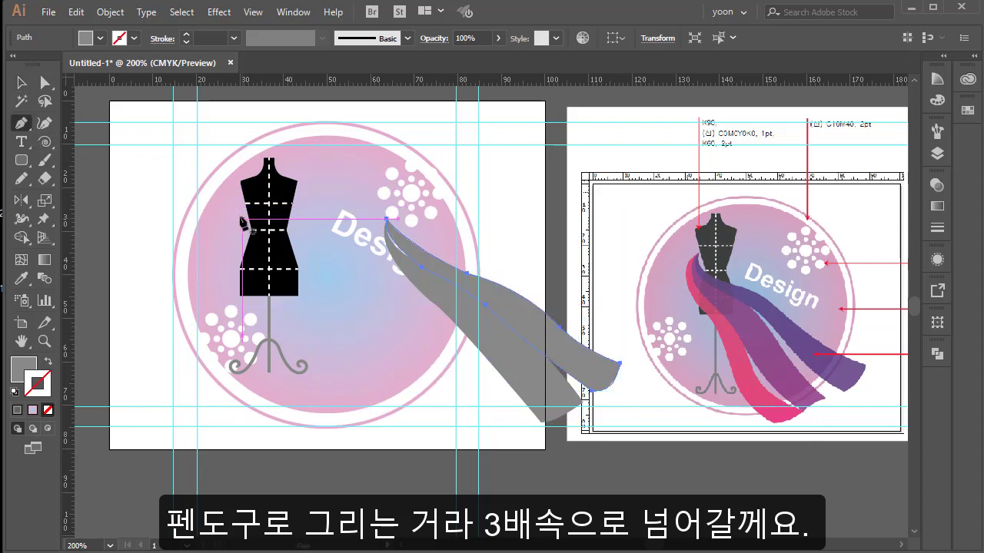
left_click(245, 211)
left_click_drag(268, 274, 362, 381)
key("ctrl+z")
left_click(269, 275)
left_click_drag(342, 332, 362, 380)
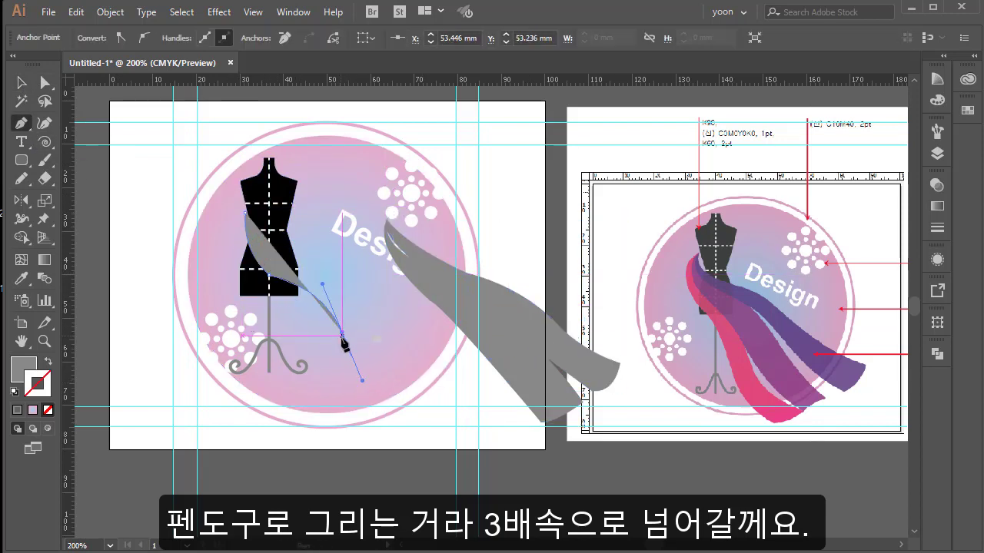
left_click(342, 332)
left_click_drag(429, 427, 489, 453)
left_click(429, 428)
Draw the third ribbon's bottom end and left edge, close it at the waist, and smooth the left edge with the Smooth tool
left_click_drag(343, 426, 332, 409)
left_click_drag(301, 324, 194, 267)
left_click(302, 325)
left_click(245, 285)
left_click_drag(246, 213, 267, 182)
left_click_drag(22, 179, 84, 216)
left_click_drag(238, 269, 299, 317)
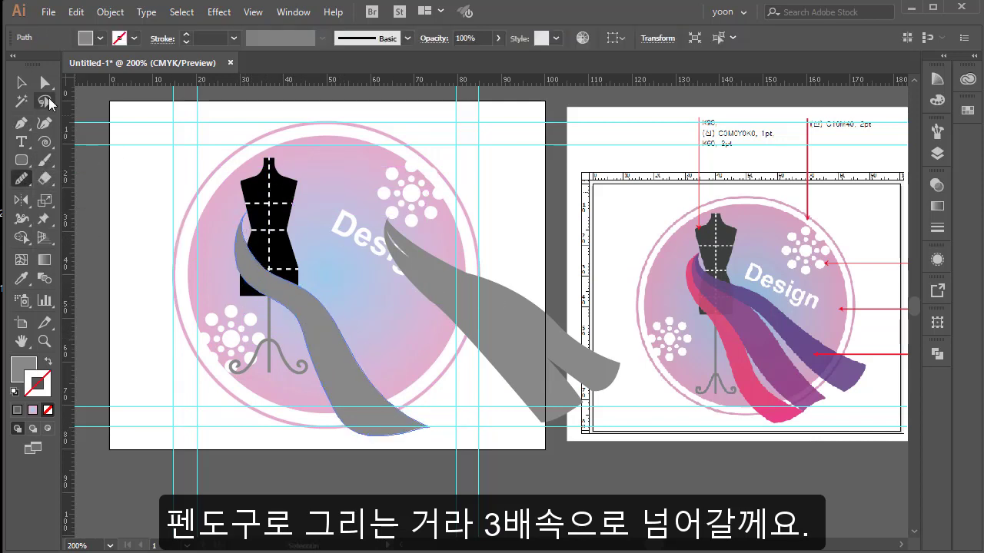
Move the two set-aside ribbons back onto the dress form's waist and rotate the third ribbon slightly clockwise
left_click(21, 83)
left_click(330, 330)
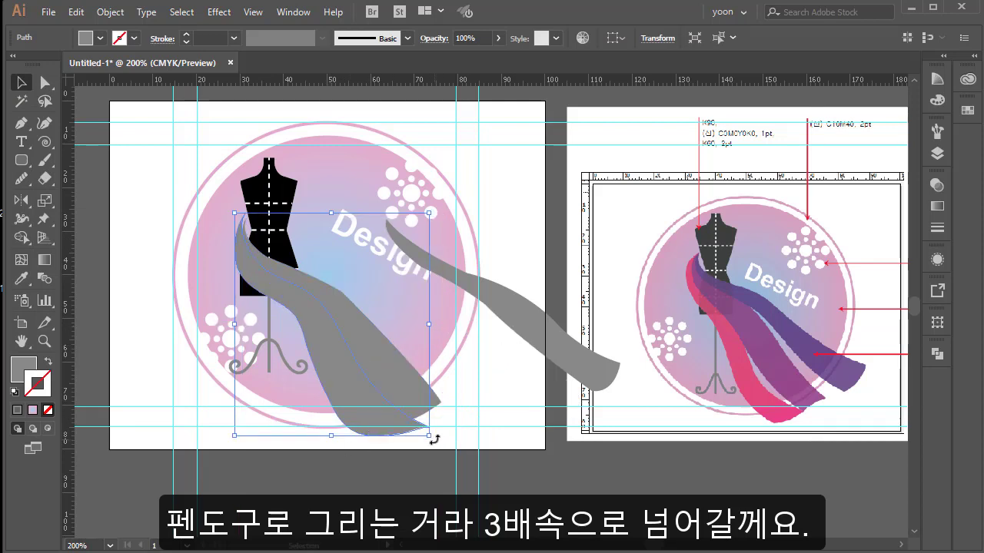
left_click_drag(435, 440, 404, 453)
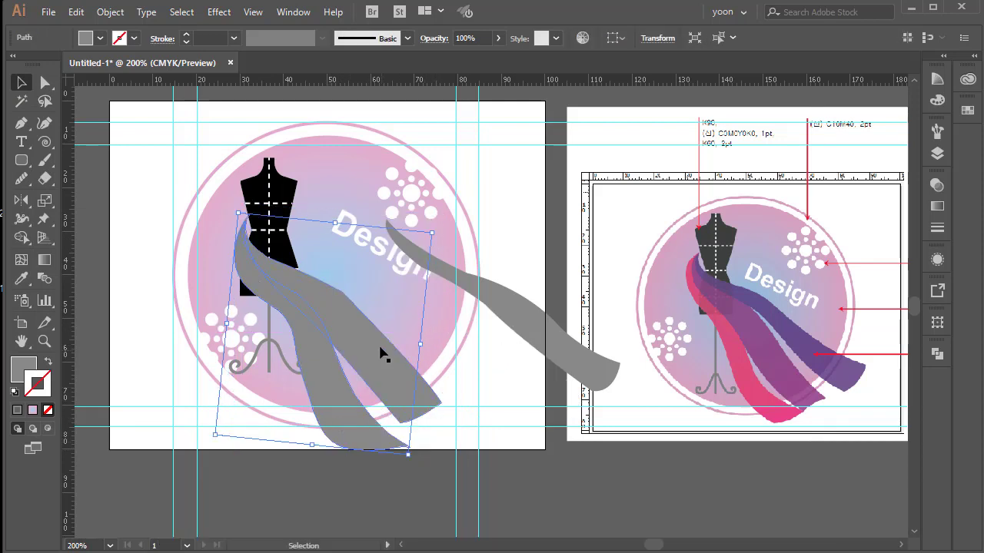
left_click(380, 350)
left_click_drag(521, 326, 380, 325)
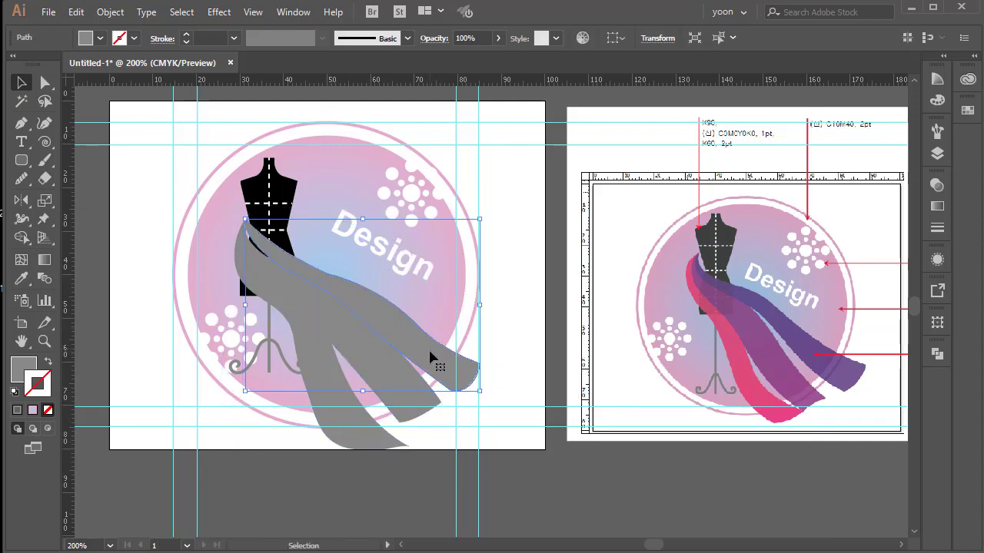
Show CMYK color sliders for the upper ribbon's fill and set it to C80 M100, following the reference notes
left_click_drag(761, 435, 615, 430)
key("ctrl+equal")
left_click_drag(823, 325, 544, 352)
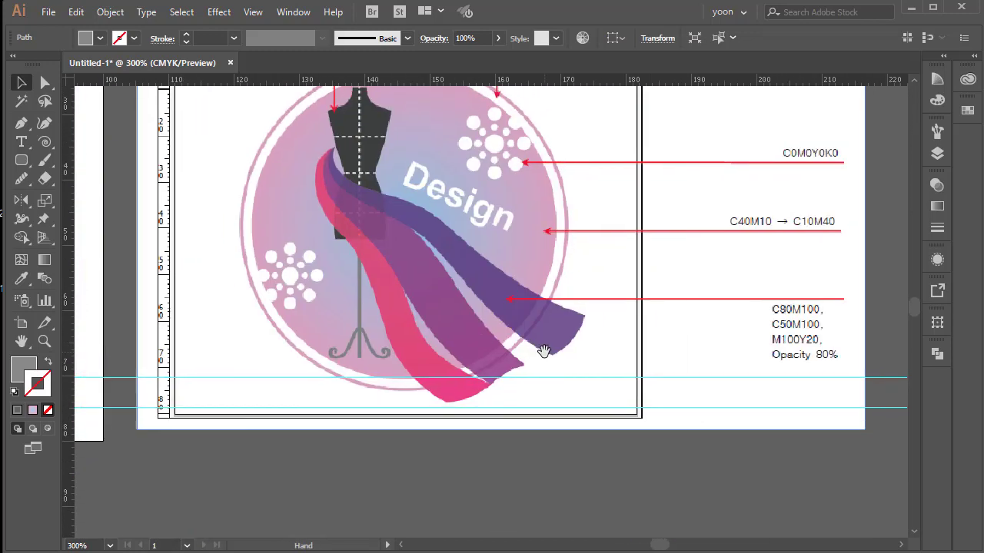
left_click_drag(92, 290, 348, 337)
left_click(936, 100)
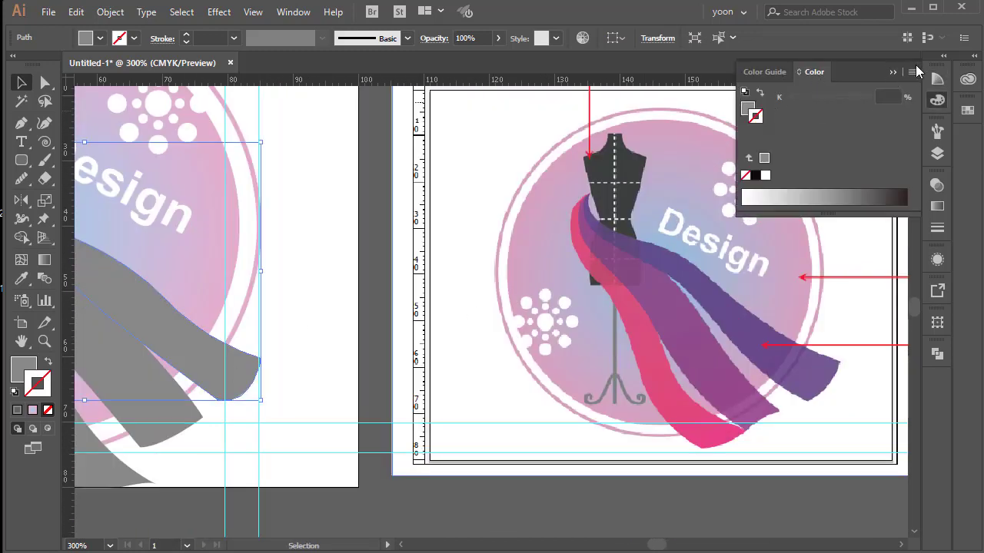
left_click(915, 70)
left_click(856, 91)
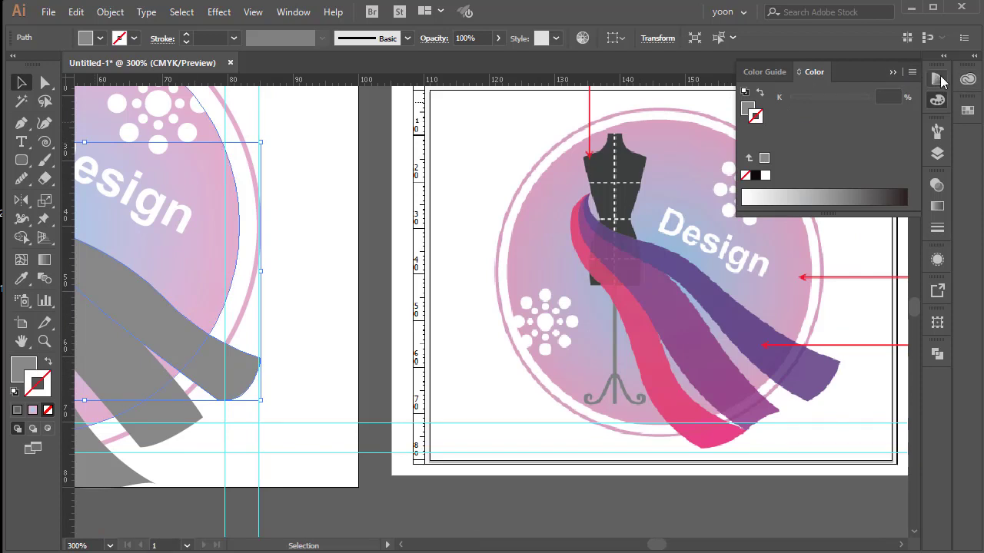
left_click(756, 117)
left_click(748, 107)
left_click(912, 74)
left_click(935, 150)
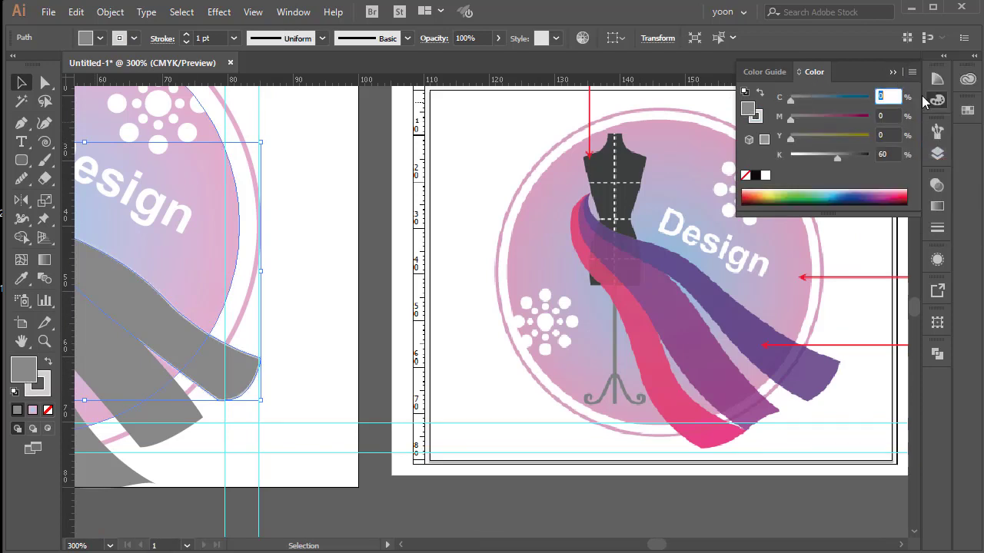
type("80")
key("Tab")
type("100")
key("Return")
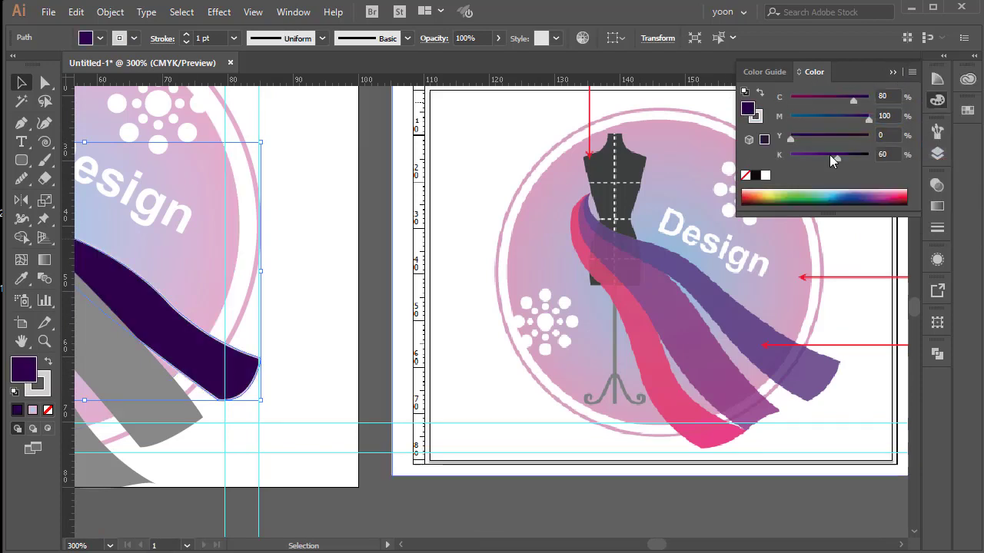
Set the middle ribbon's fill in CMYK to C50 M100 Y0 K0
left_click(829, 451)
left_click_drag(883, 403, 517, 406)
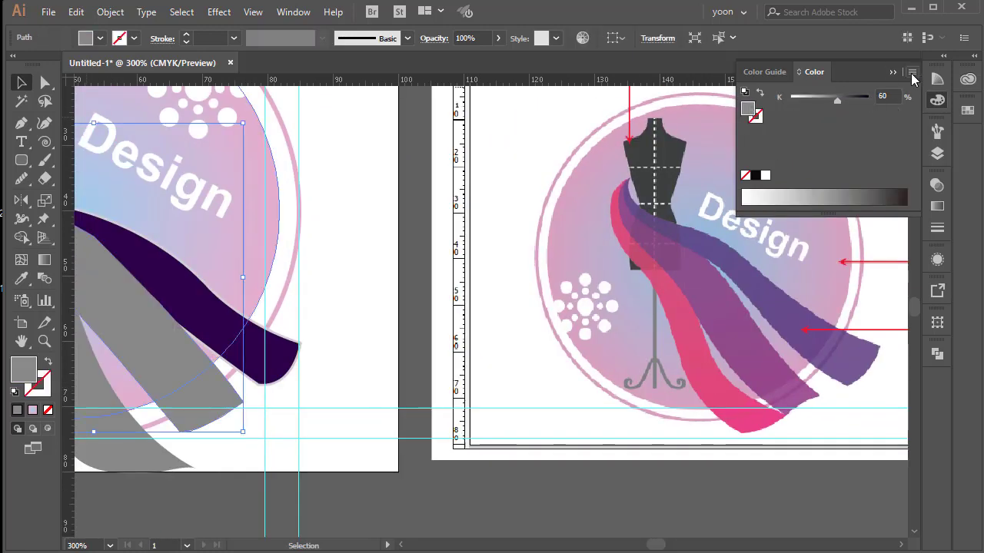
left_click(911, 71)
left_click(910, 115)
type("5")
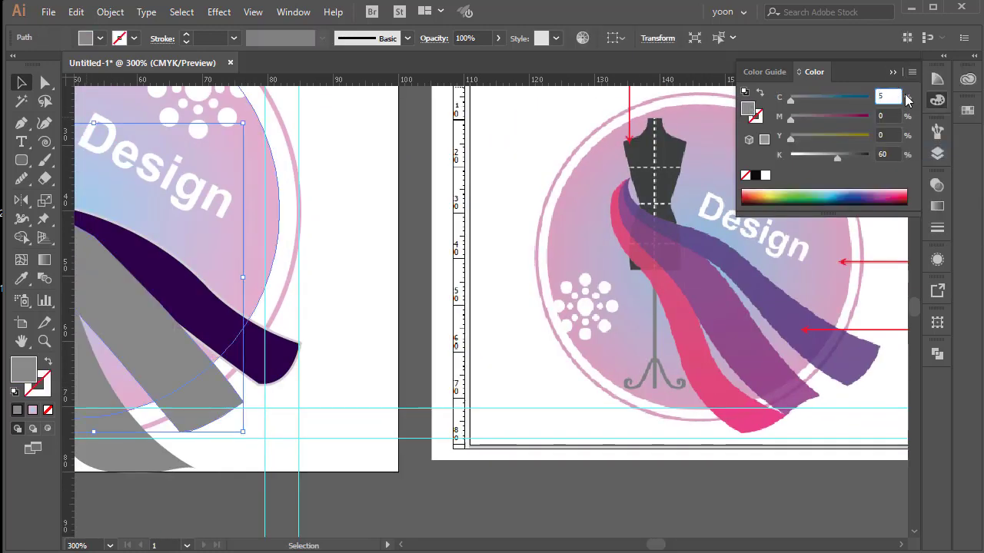
type("0")
key("Tab")
type("100")
key("Tab")
key("Tab")
type("10")
key("Return")
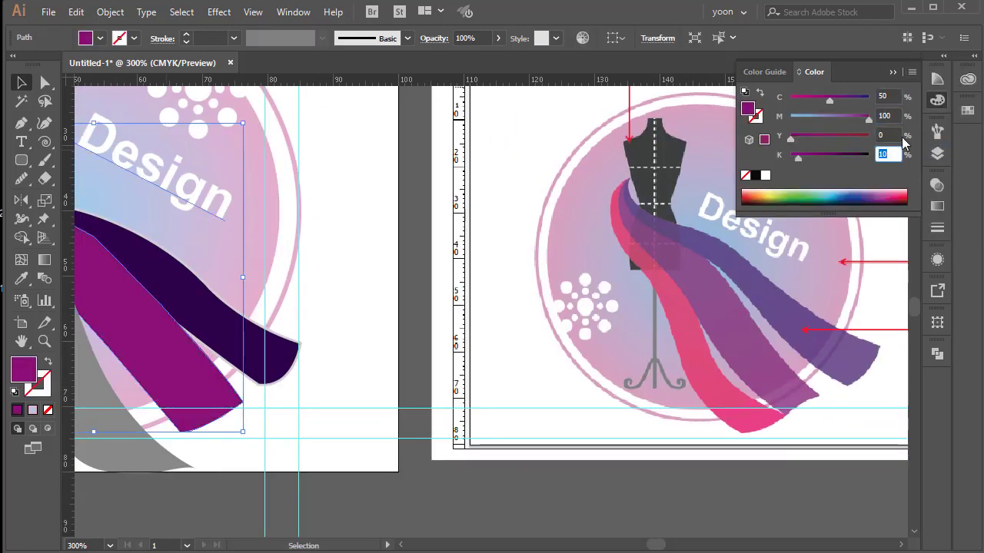
type("0")
key("Return")
Set the black value of the upper ribbon's fill to 0 and remove its stroke
left_click(262, 351)
double_click(900, 154)
type("0")
key("Return")
left_click(758, 119)
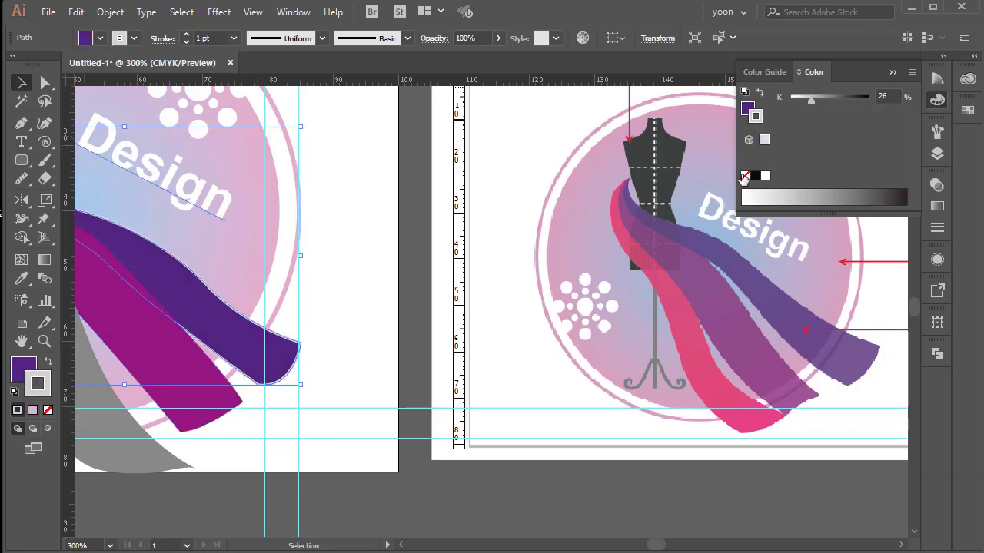
left_click(743, 175)
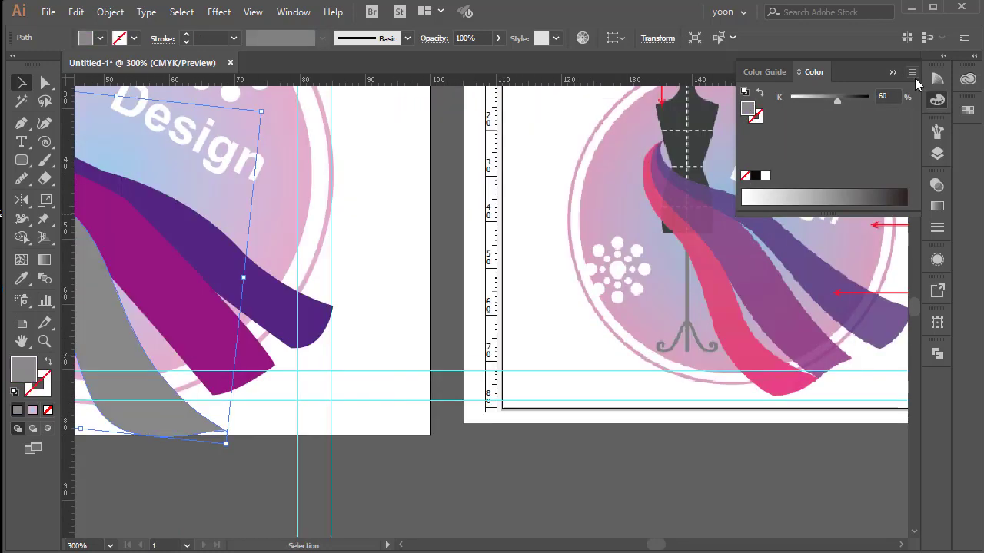
Set the lowest ribbon's fill in CMYK to M100 Y20 with black at 0
left_click(913, 73)
left_click(939, 148)
double_click(887, 97)
key("Tab")
type("100")
key("Tab")
type("20")
key("Return")
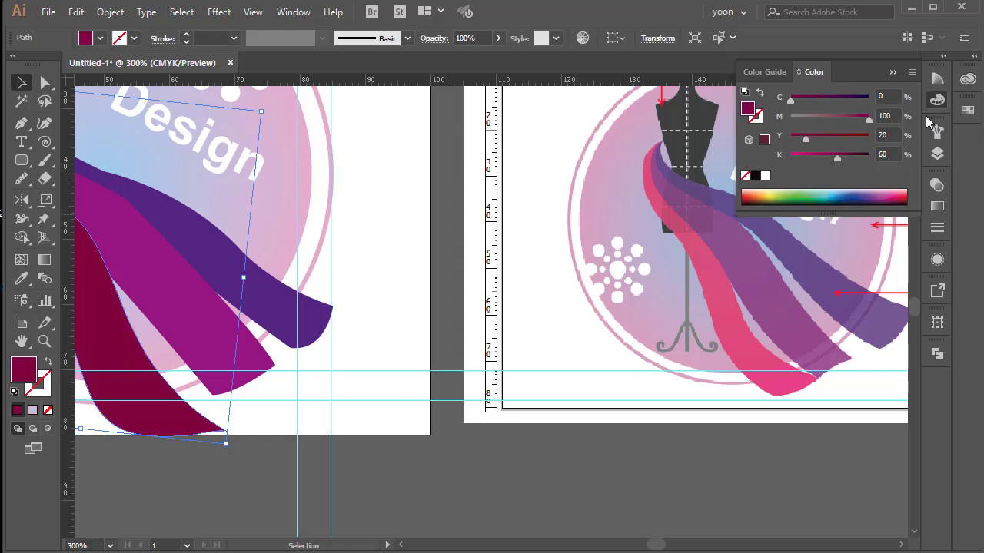
double_click(887, 154)
type("0")
key("Return")
Select all three ribbons together and set their opacity to 80%
left_click(169, 335, "shift")
left_click(250, 284, "shift")
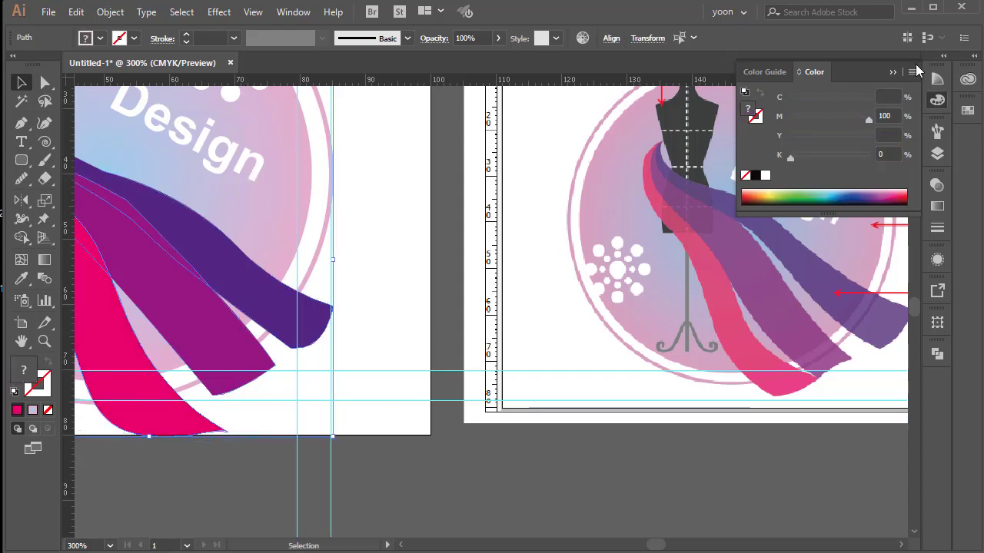
left_click(937, 100)
left_click(469, 38)
type("80")
key("Return")
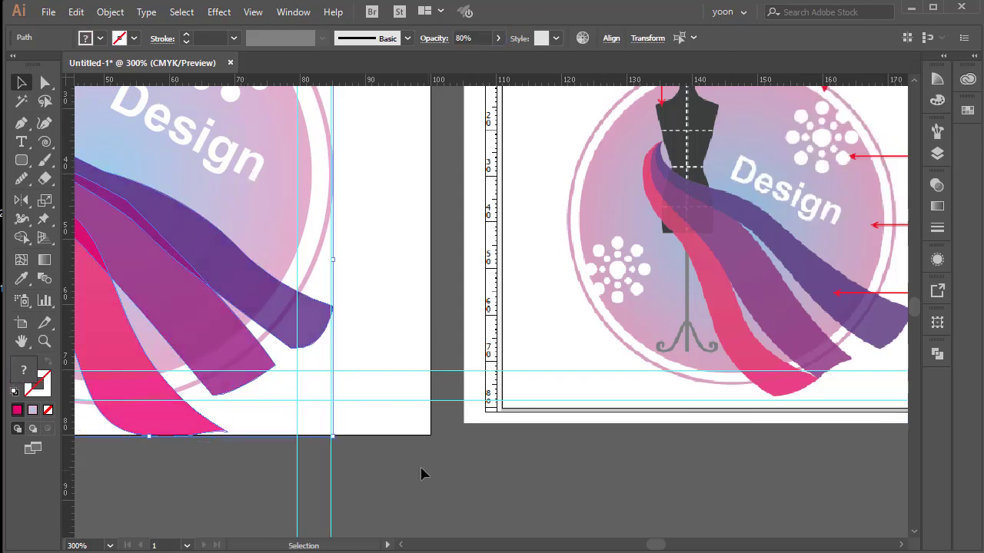
left_click(421, 469)
Examine how the three semi-transparent ribbons overlap one another and the dress form, comparing them with the reference
key("ctrl+0")
left_click_drag(577, 420, 323, 349)
right_click(364, 332)
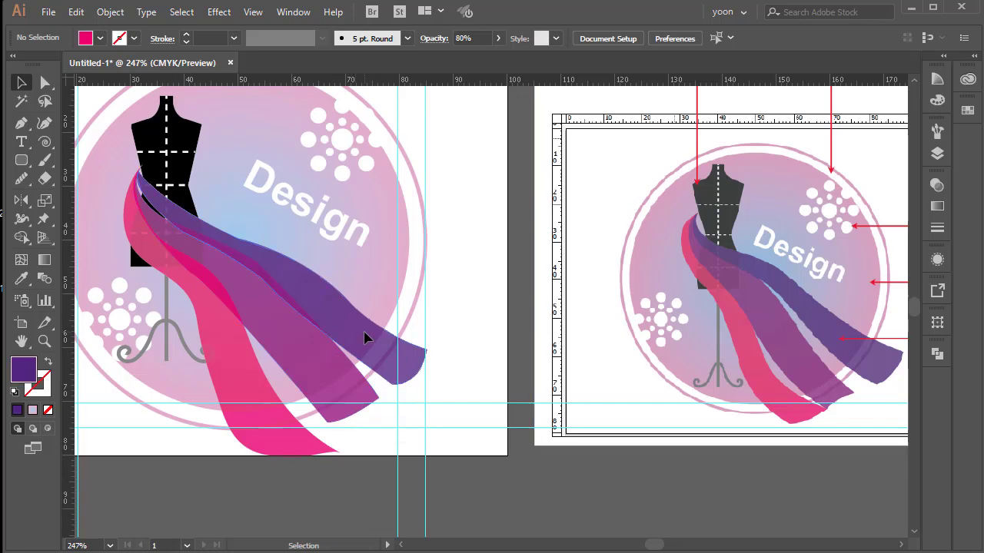
left_click(569, 552)
left_click(492, 474)
left_click(203, 315)
left_click(462, 508)
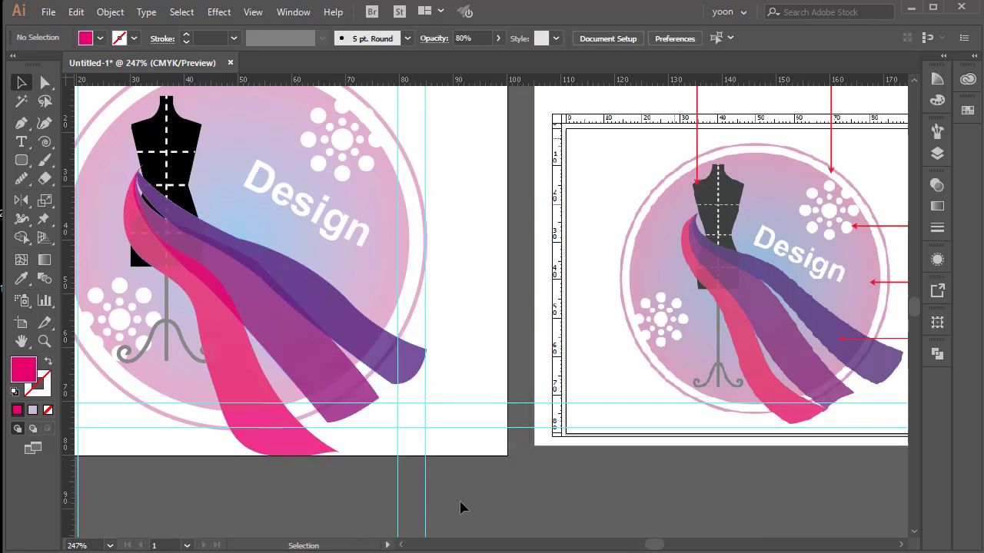
left_click_drag(196, 241, 269, 262)
key("ctrl+minus")
key("ctrl+minus")
key("ctrl+minus")
key("ctrl+plus")
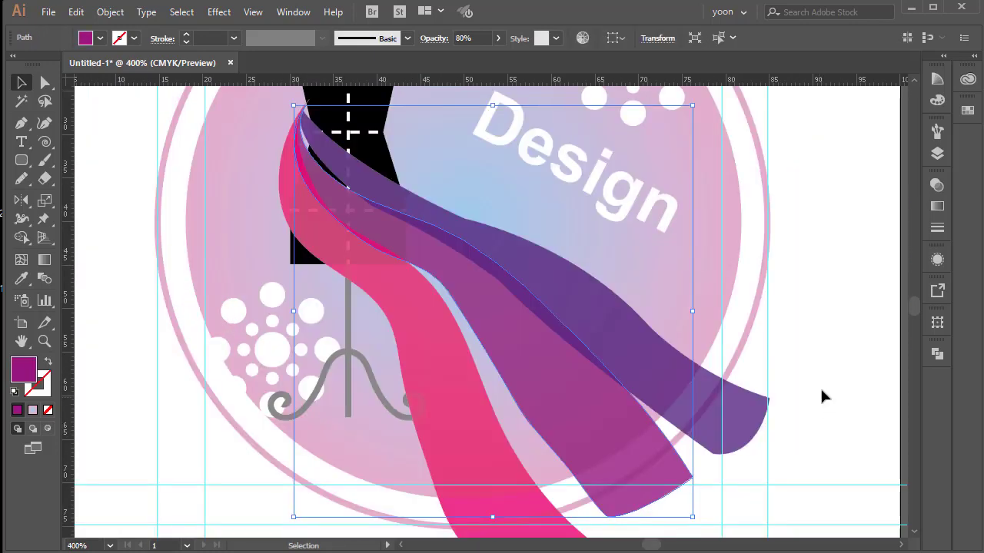
left_click(821, 377)
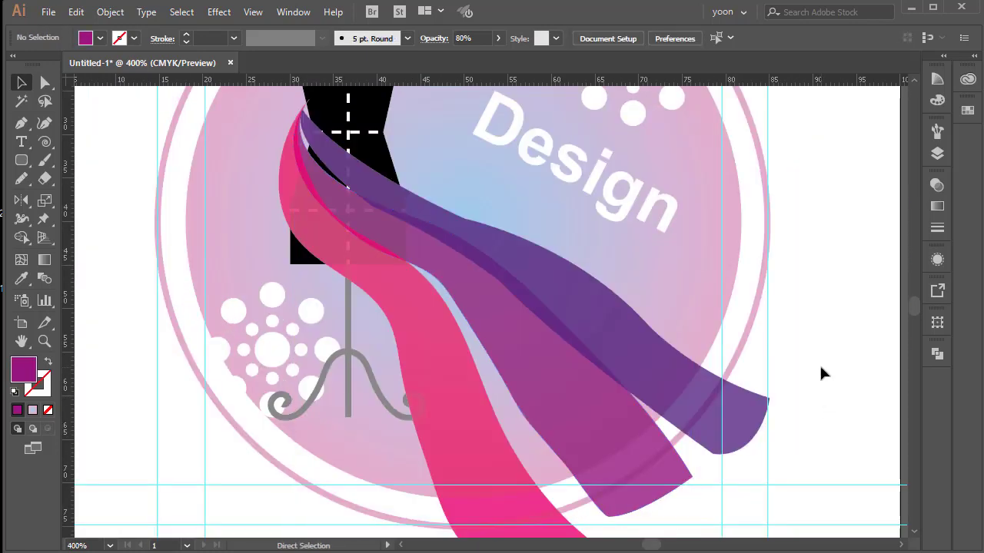
Move the "Design" text about 5 mm left and 2 mm down, closer to the dress form and the ribbons
scroll(821, 374, "down", 2)
left_click_drag(647, 408, 515, 396)
left_click_drag(452, 287, 431, 295)
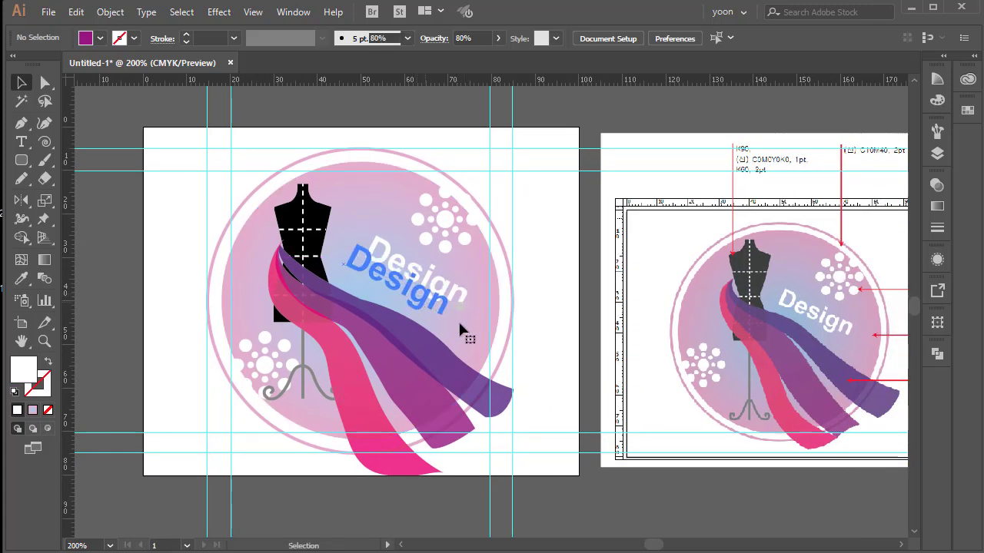
Isolate the dress form's body shape within its group and set its fill to K90, then leave the group
left_click(317, 216)
left_click(937, 79)
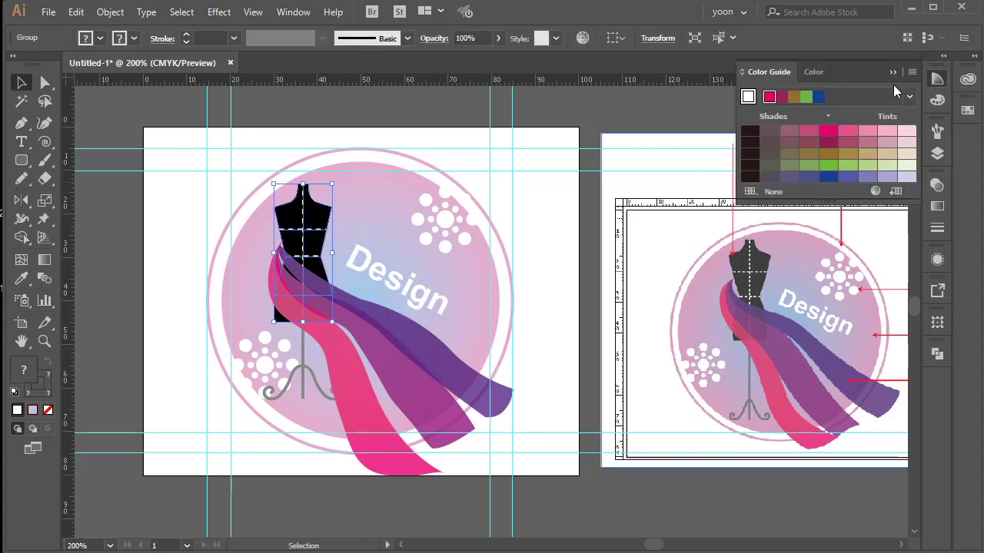
left_click(811, 72)
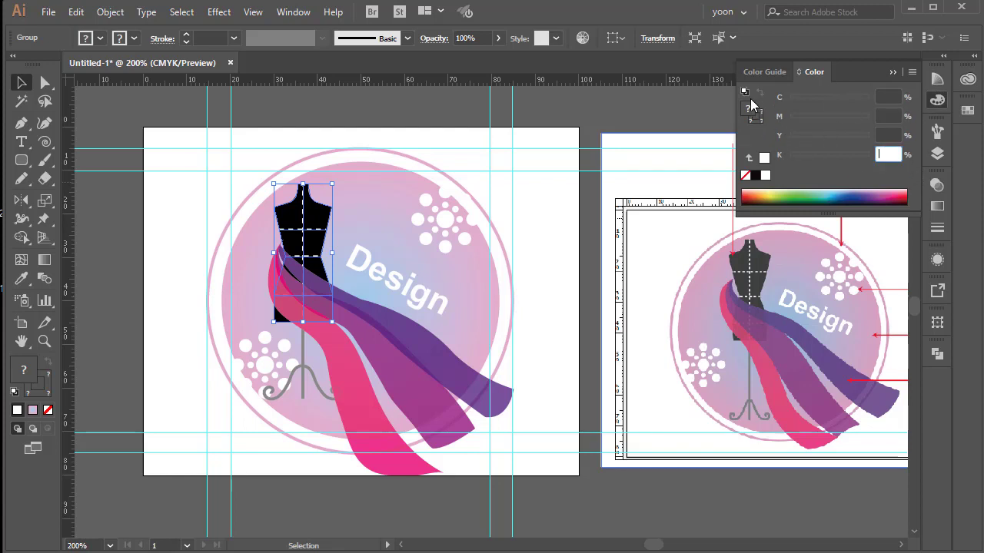
double_click(318, 221)
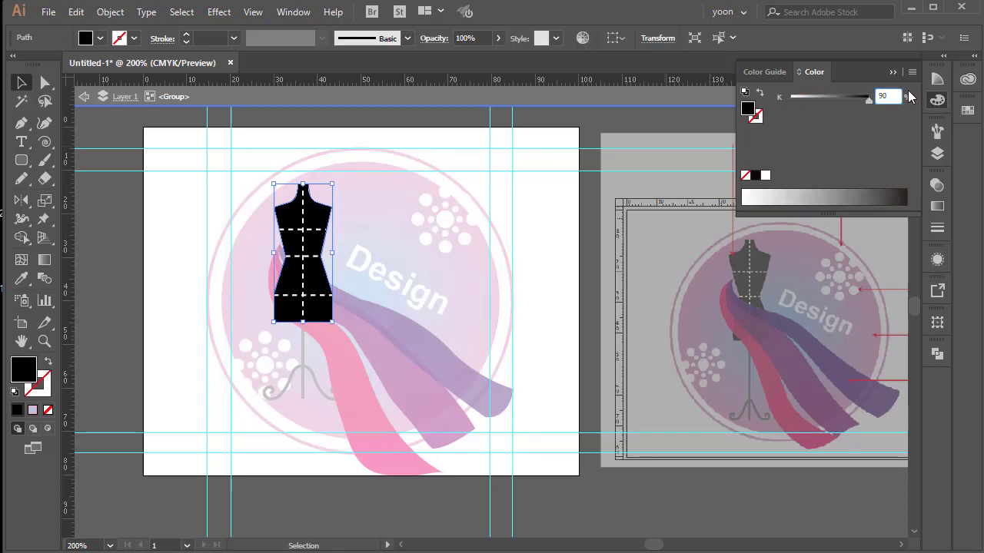
key("Return")
double_click(645, 502)
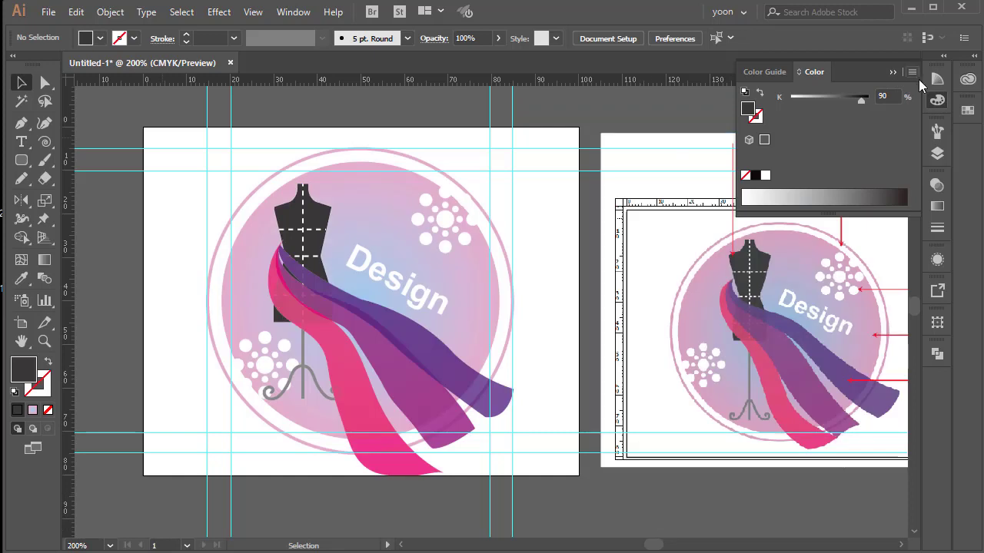
left_click(892, 73)
scroll(553, 208, "right", 2)
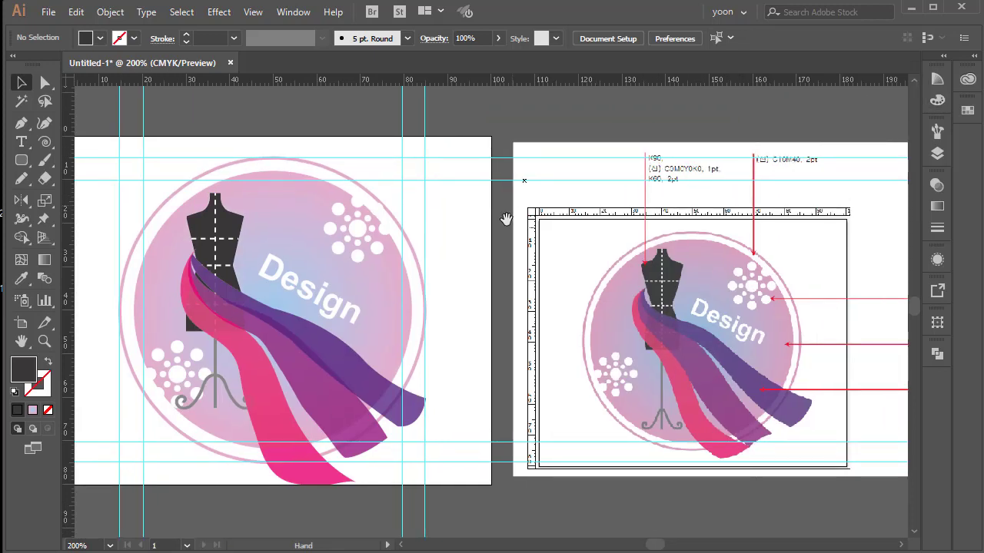